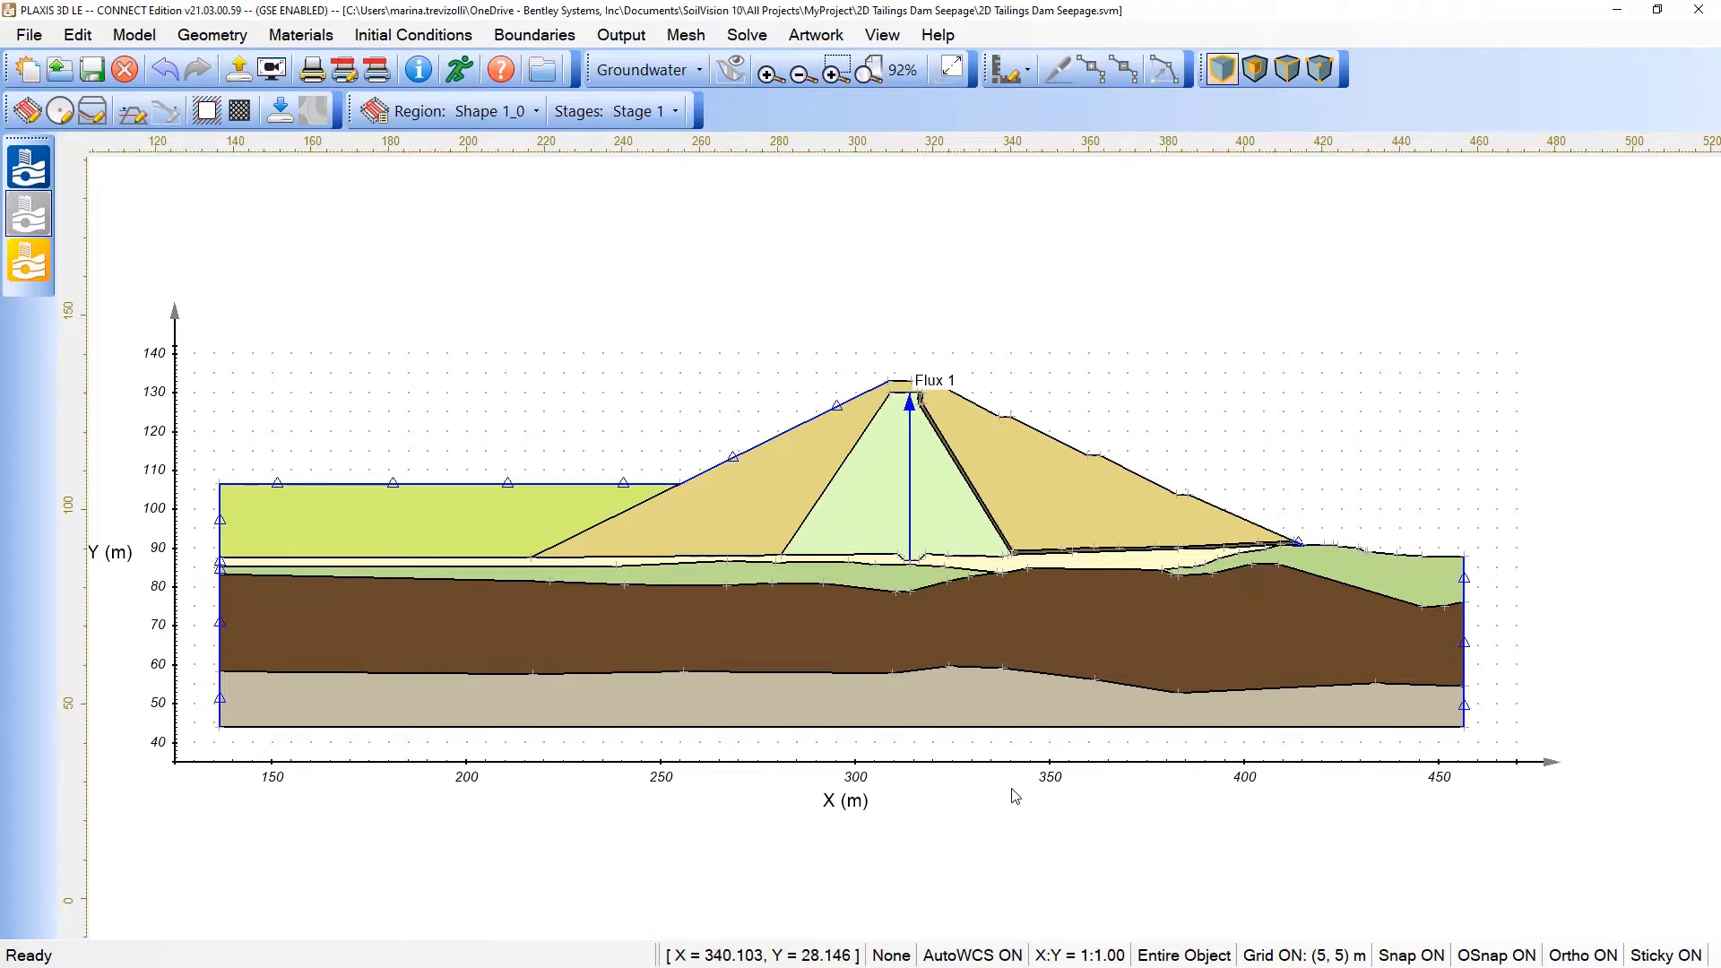
# Open the Output menu of the tailings dam seepage model.
pyautogui.scroll(1, 1031, 805)
pyautogui.scroll(-3, 1031, 805)
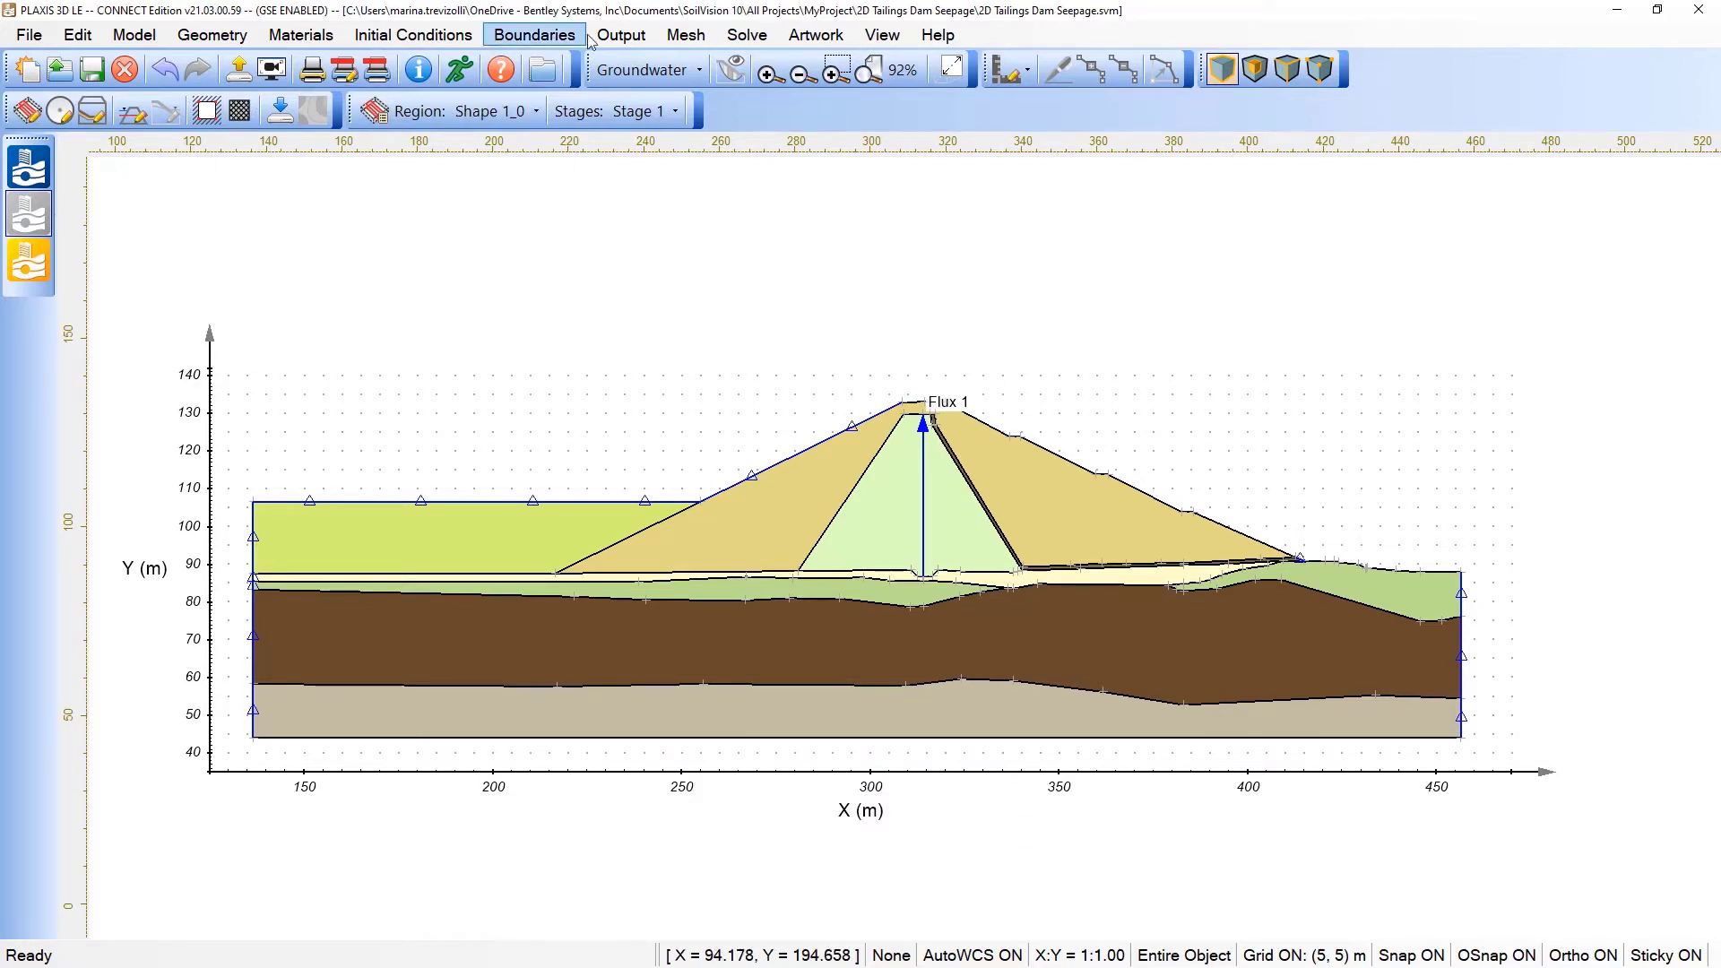
pyautogui.click(641, 43)
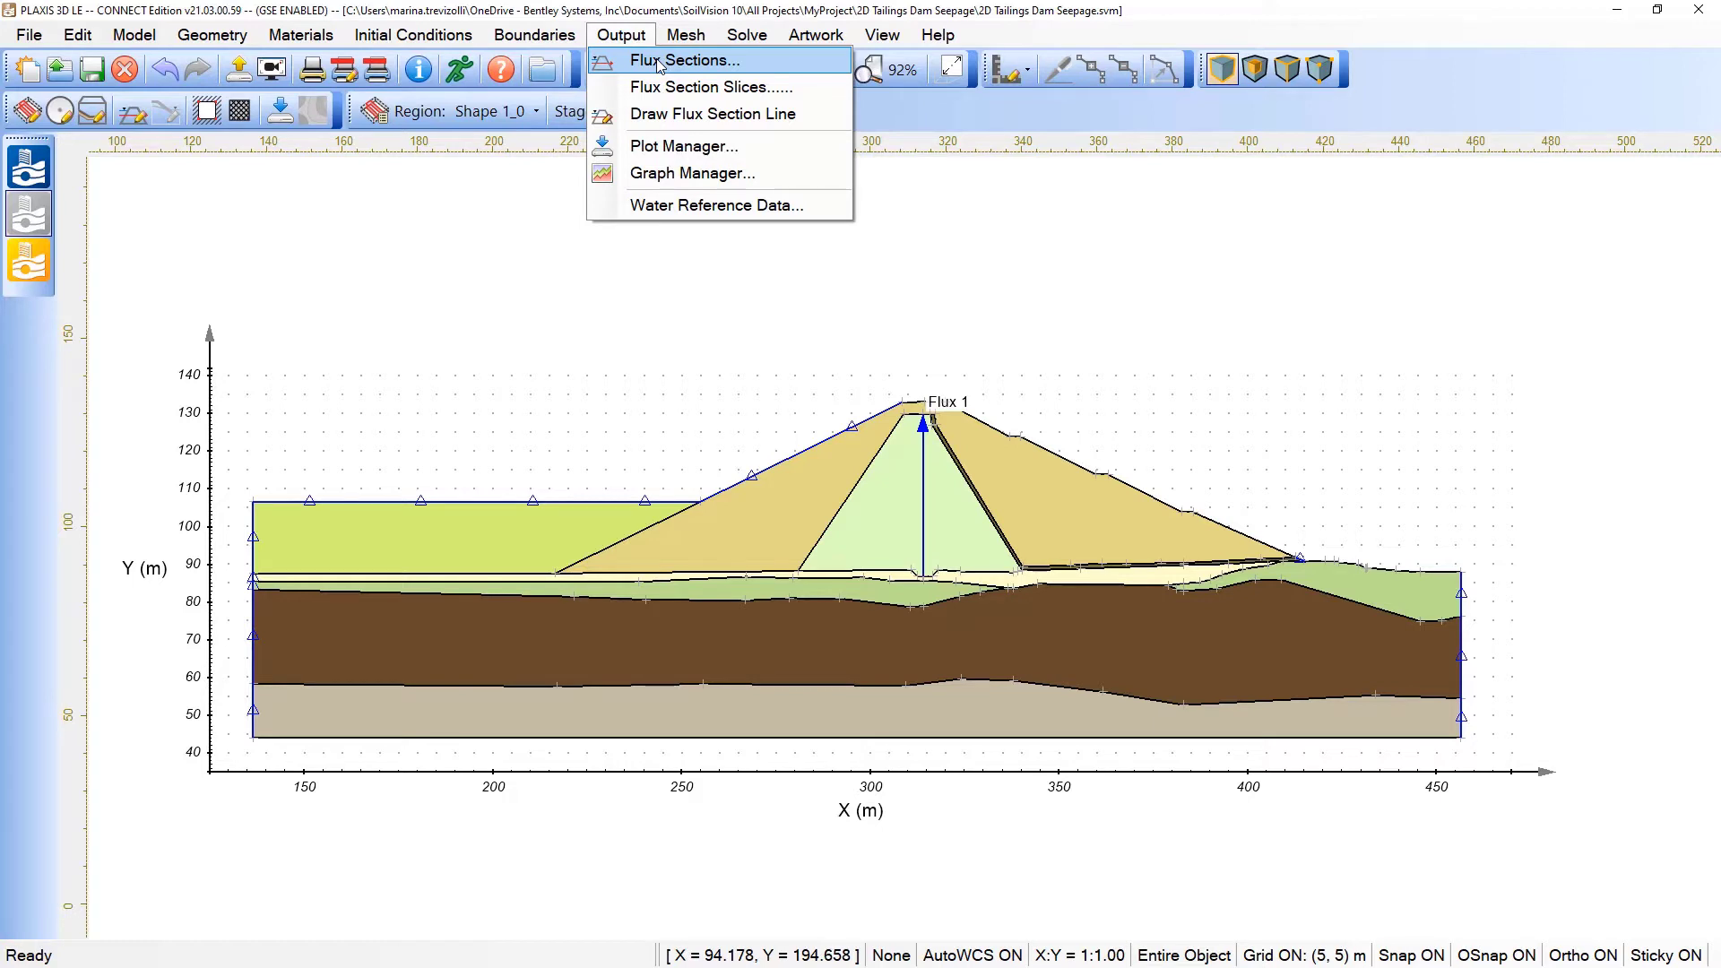
# Open the Graph Manager and add a new range graph.
pyautogui.click(675, 173)
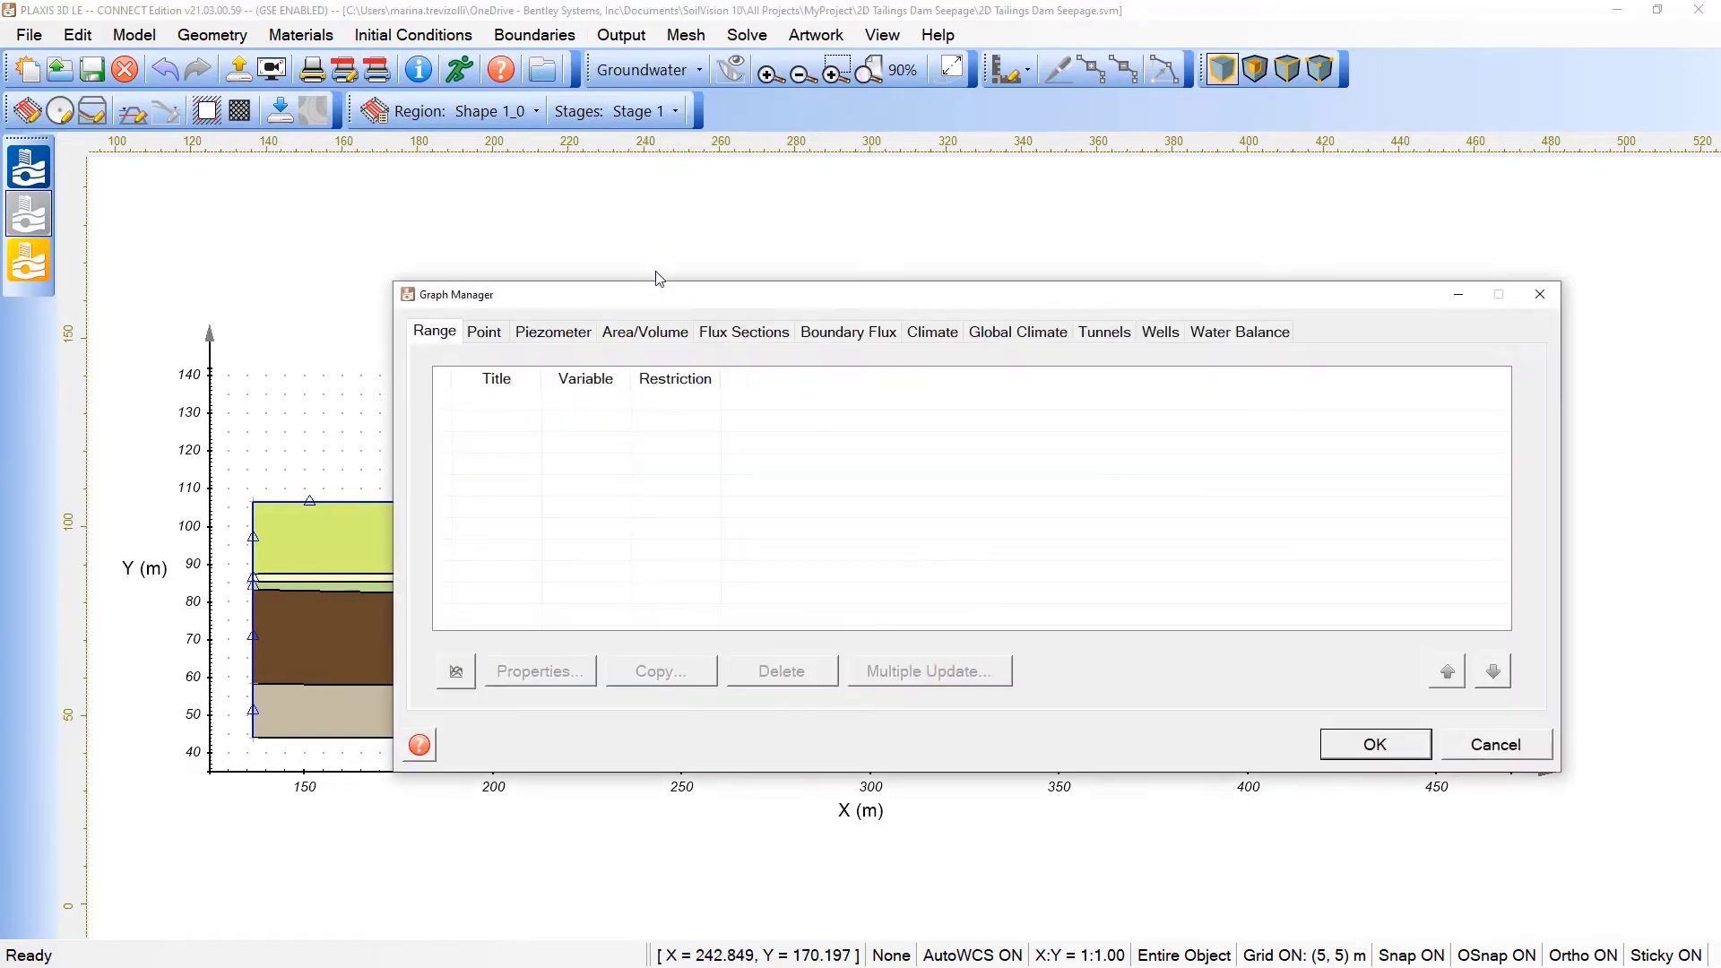
pyautogui.moveTo(497, 298); pyautogui.dragTo(367, 223)
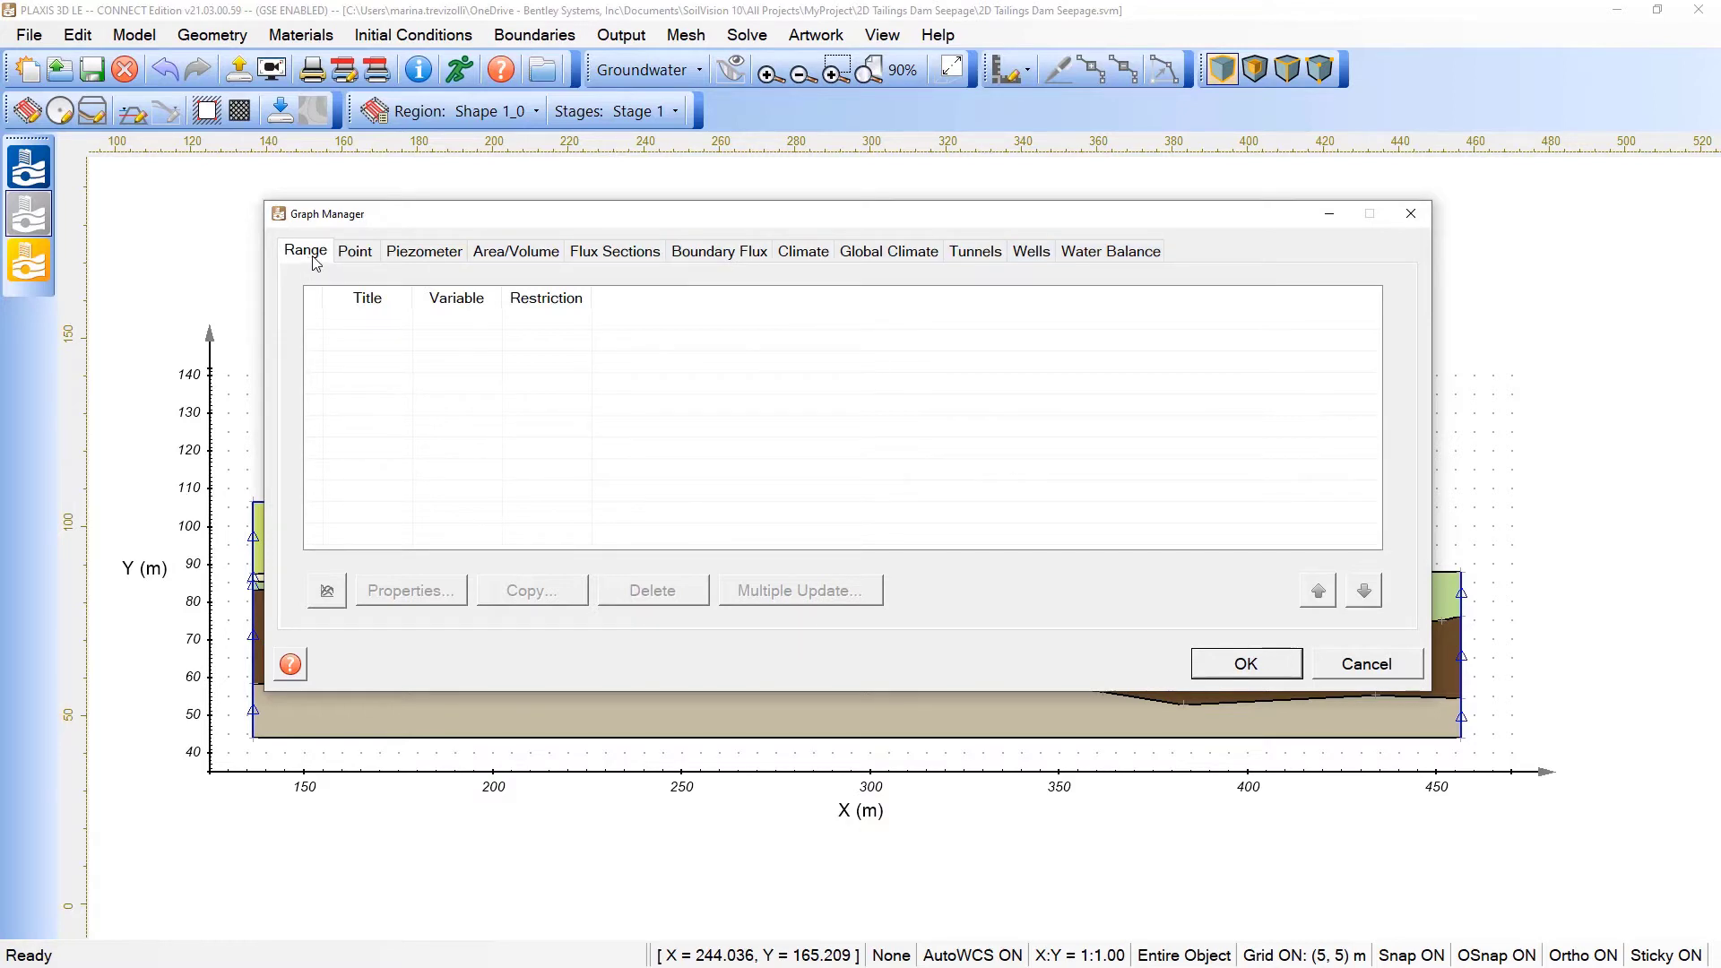
pyautogui.click(328, 604)
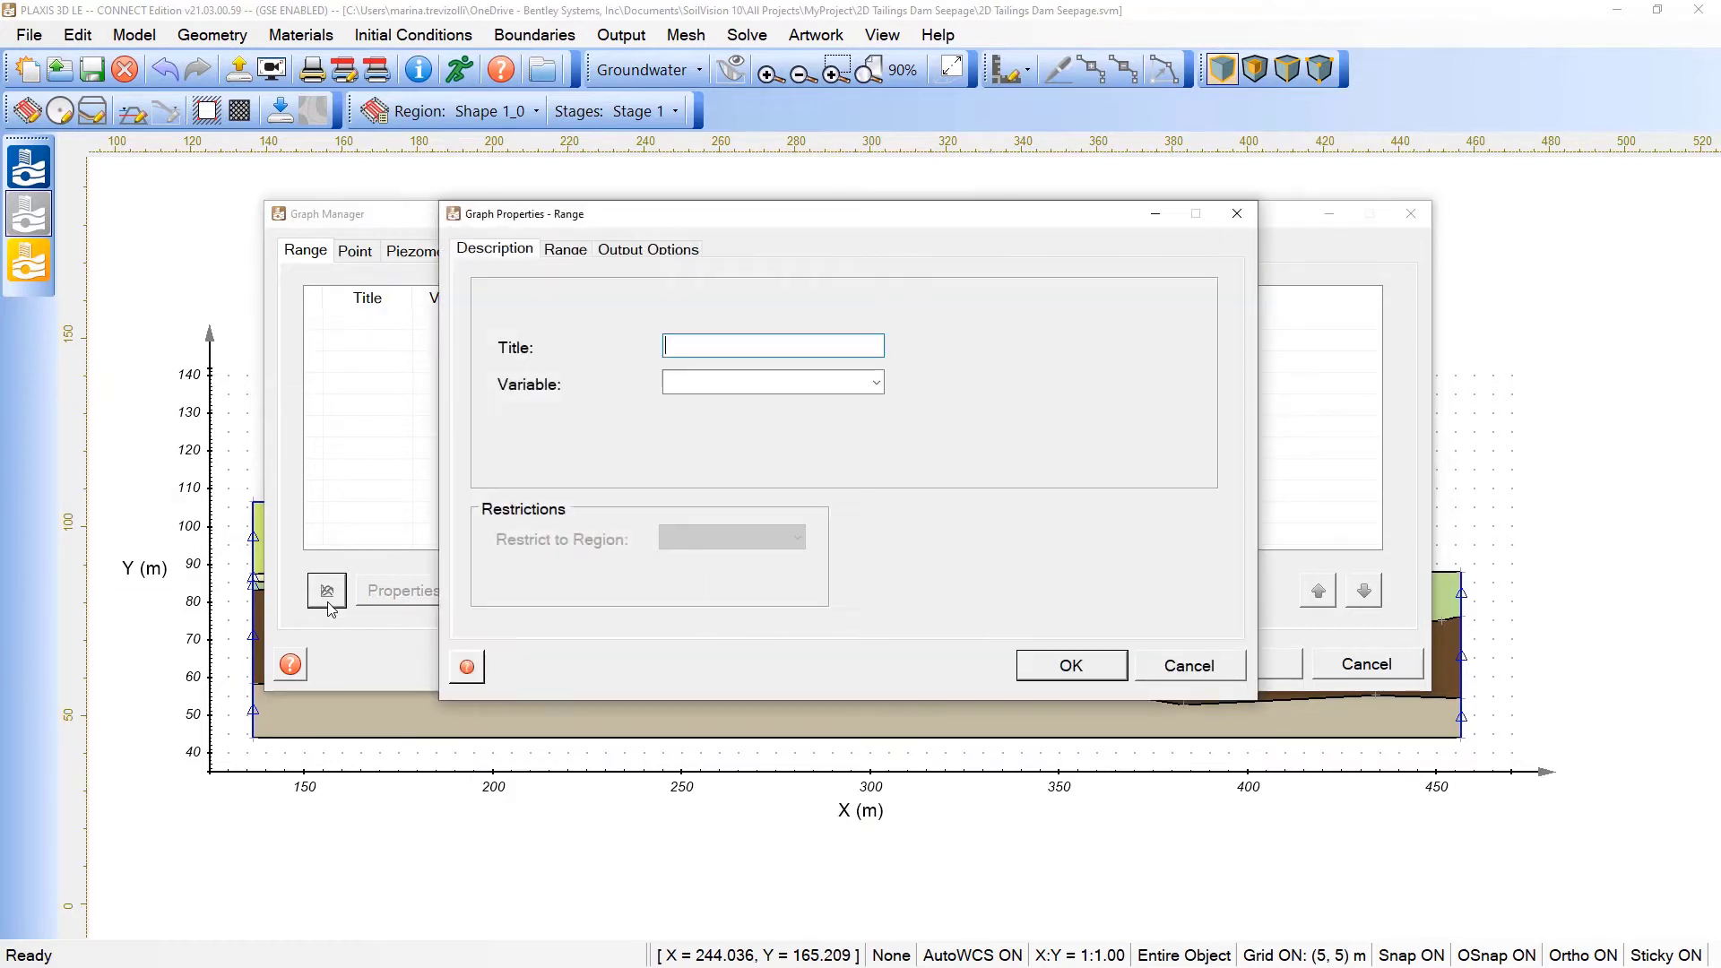
# Browse the range graph's Variable list without choosing a variable.
pyautogui.click(877, 384)
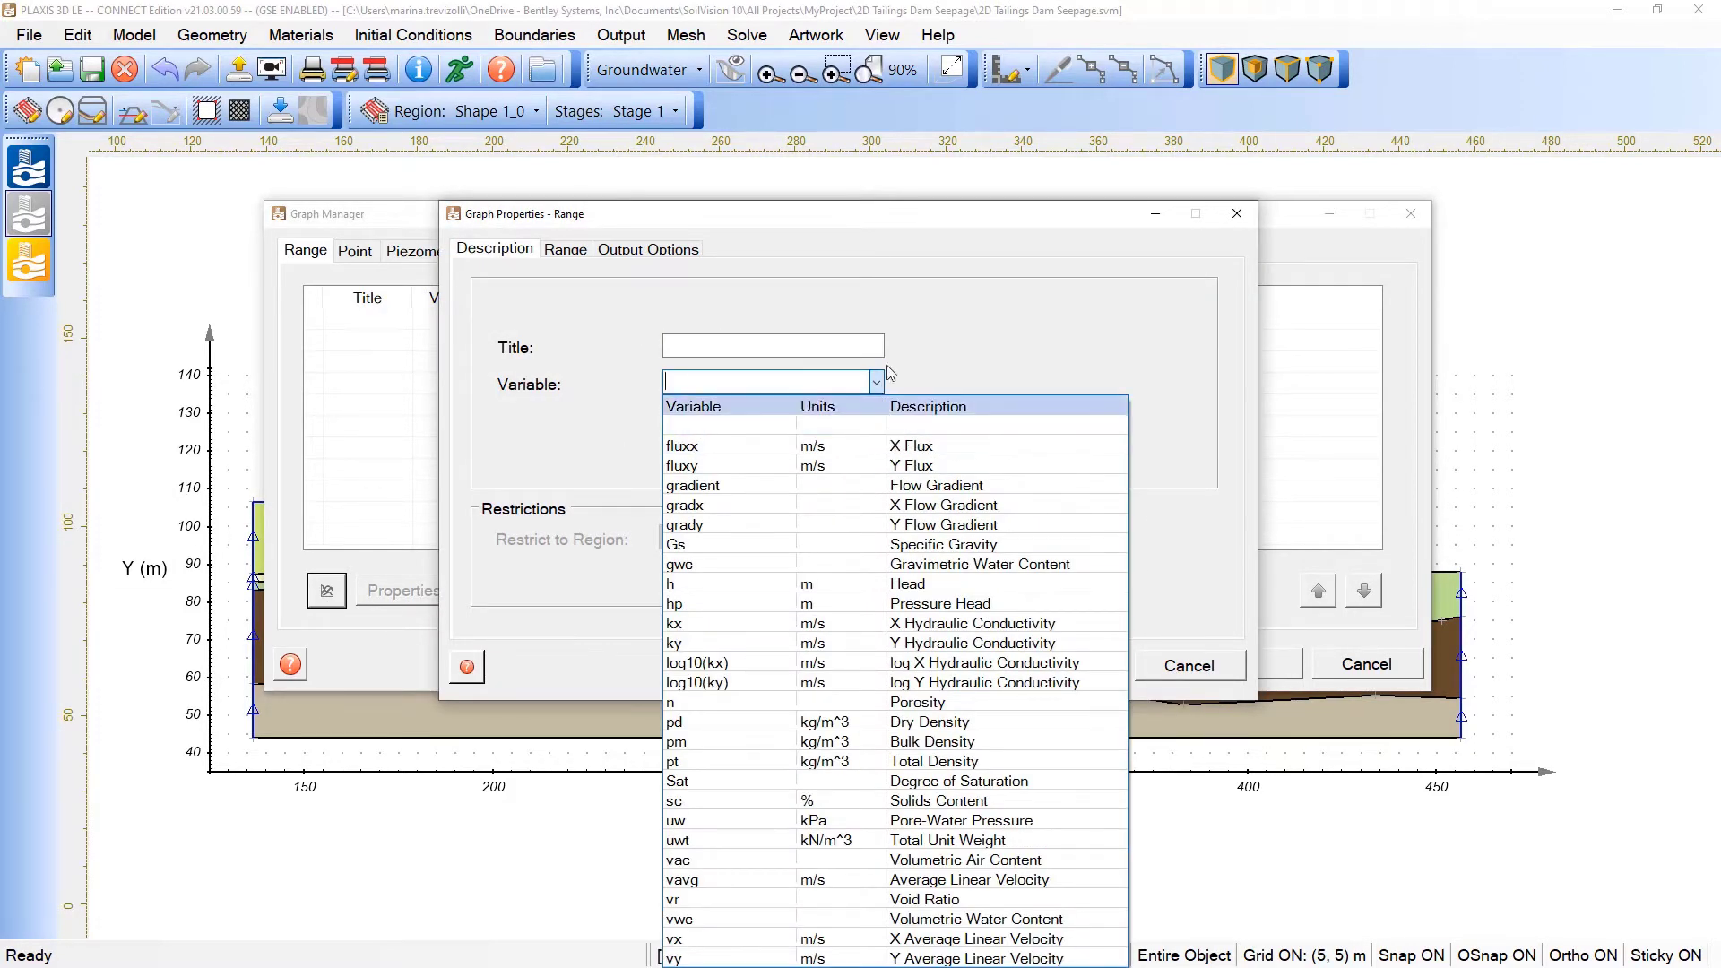
pyautogui.click(889, 224)
pyautogui.moveTo(888, 215); pyautogui.dragTo(875, 148)
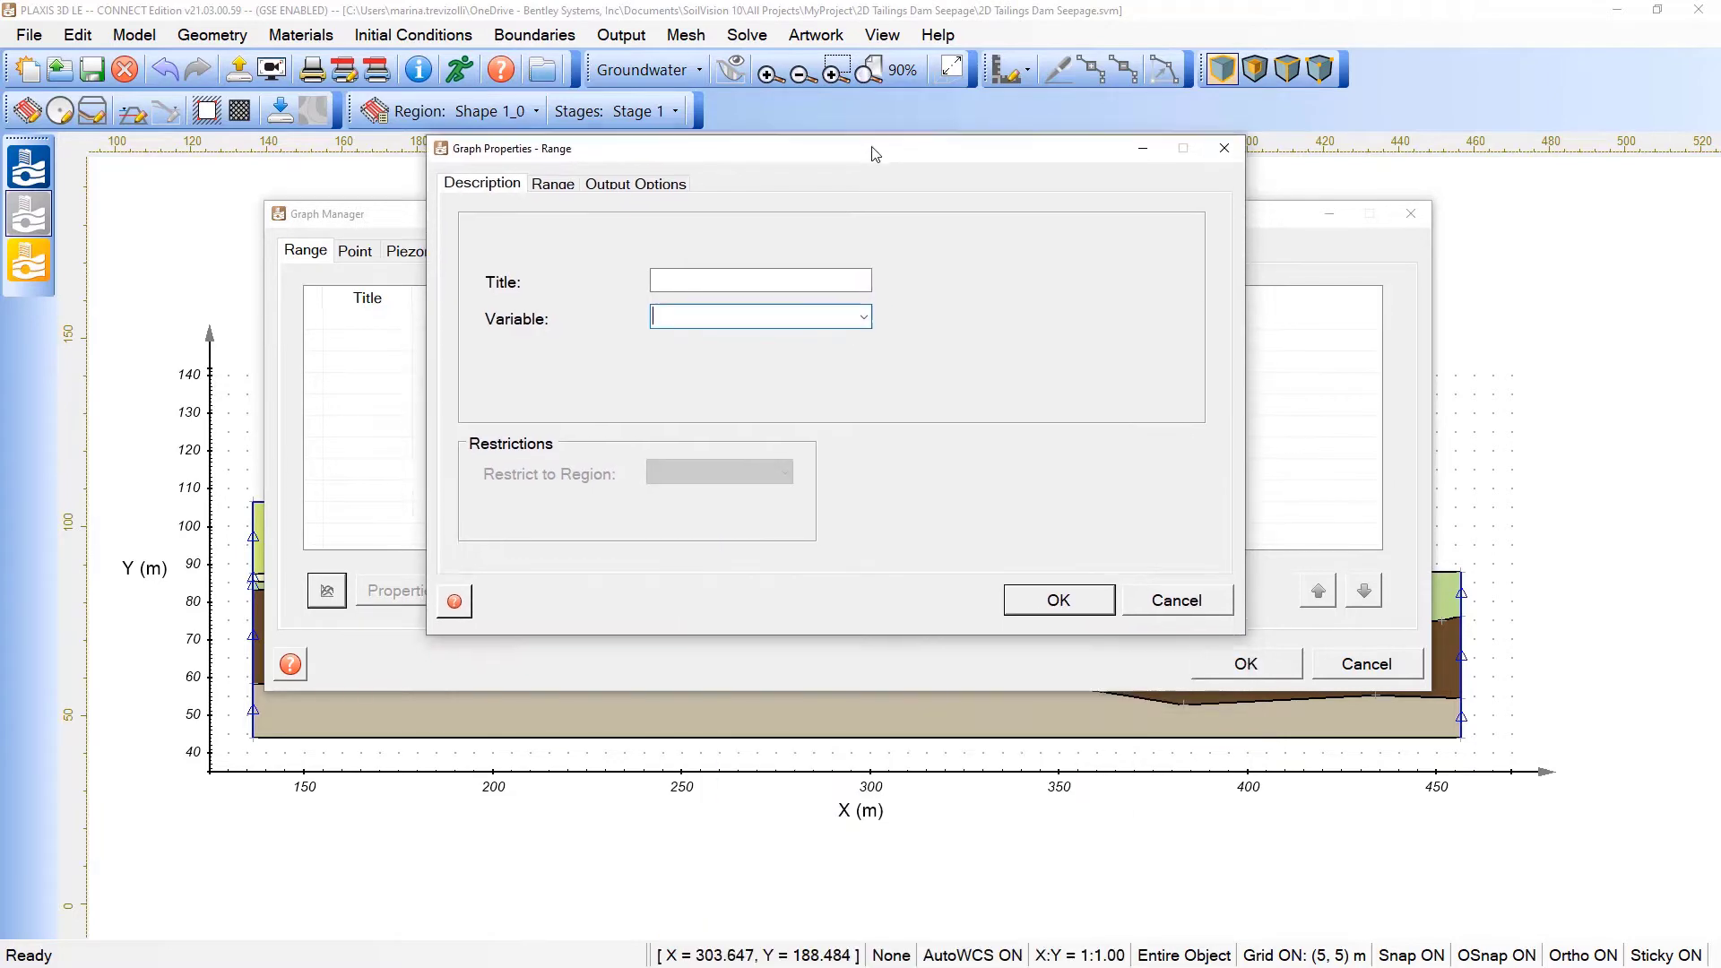
pyautogui.click(865, 311)
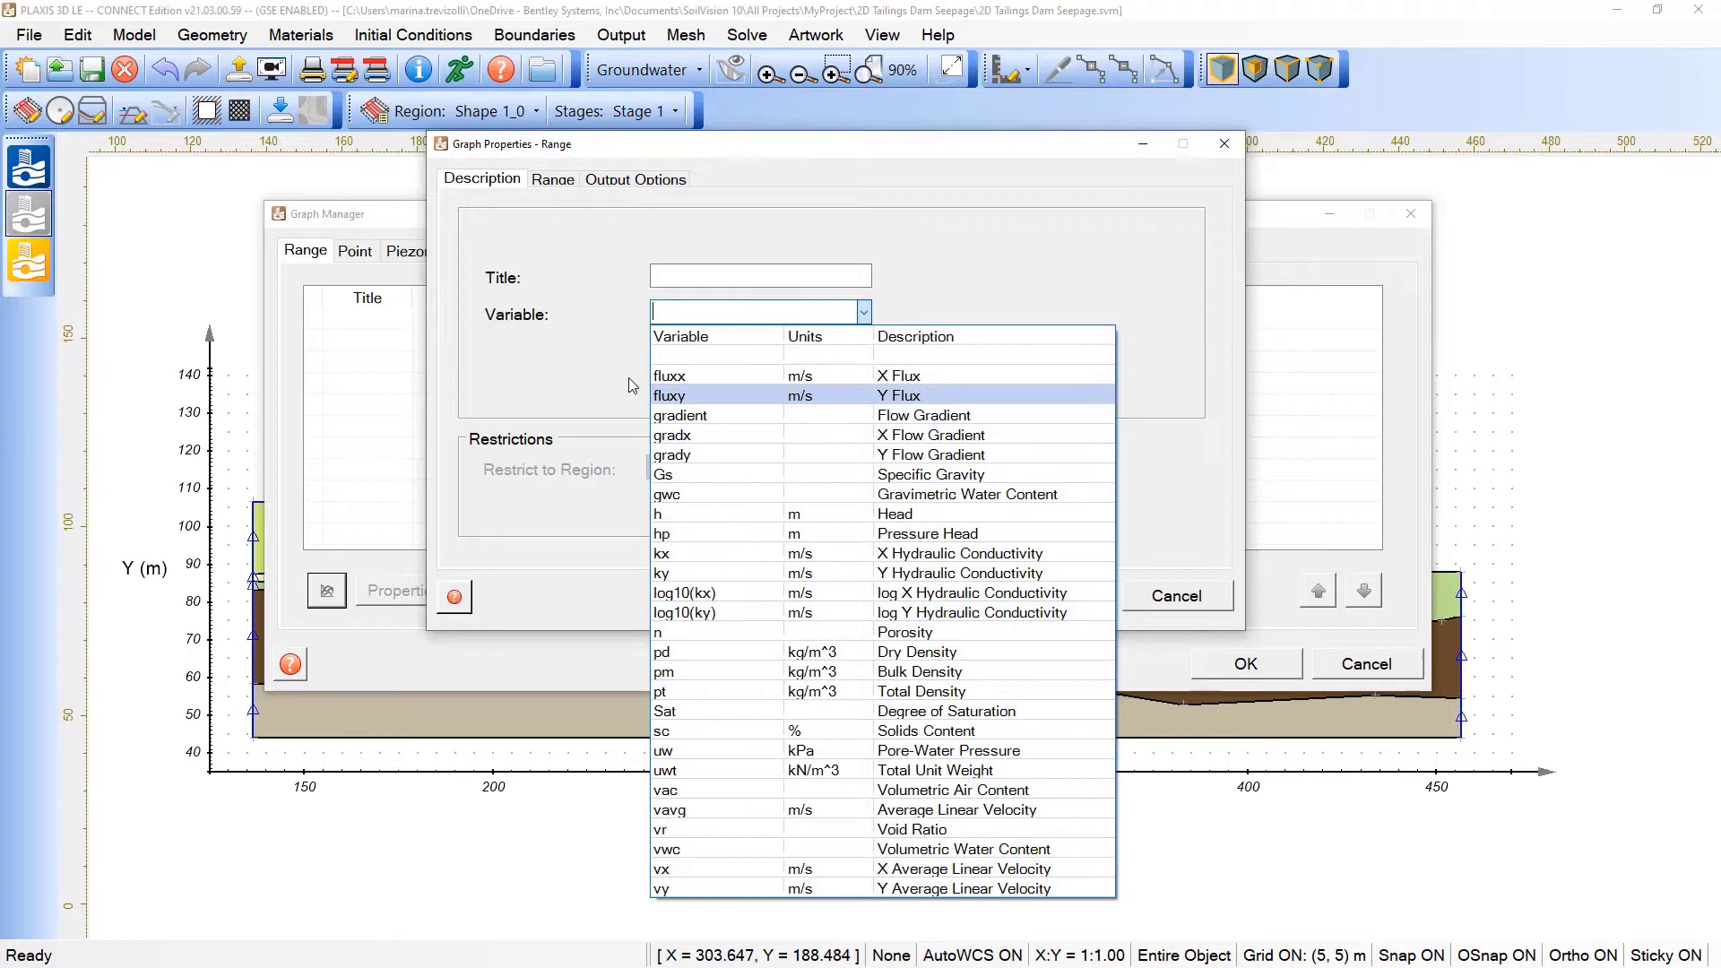
pyautogui.click(556, 188)
# Review the Range and Output Options tabs, then cancel the new range graph.
pyautogui.click(554, 183)
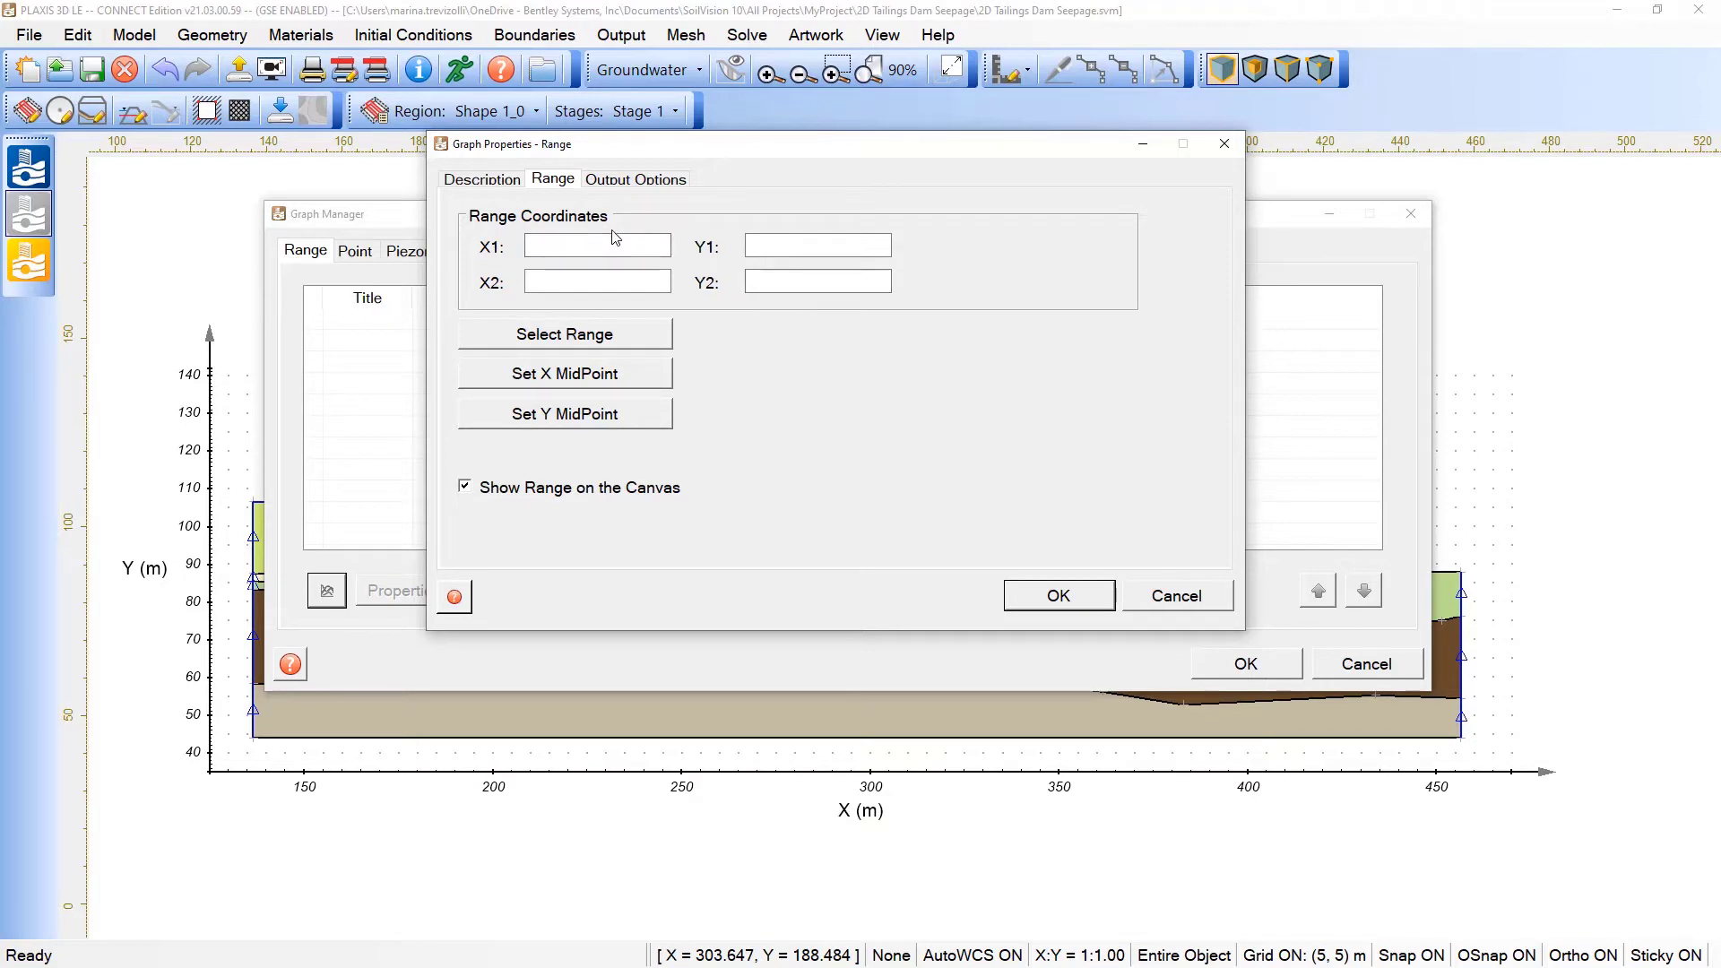
pyautogui.click(638, 183)
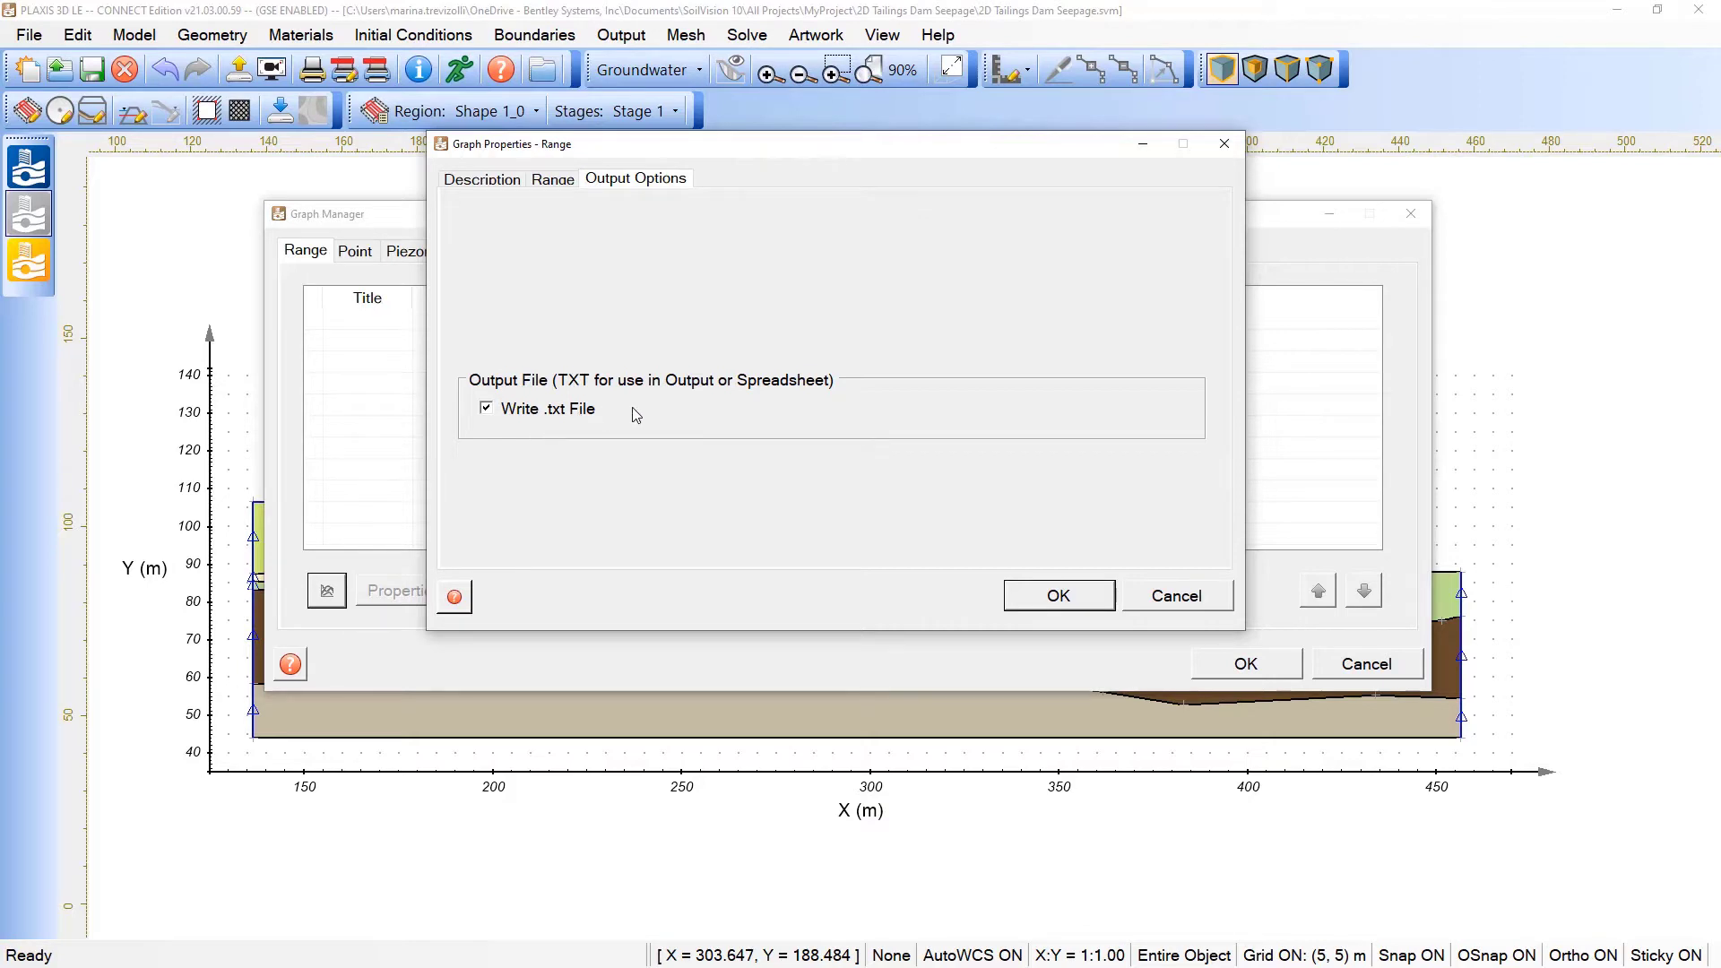
pyautogui.click(1224, 598)
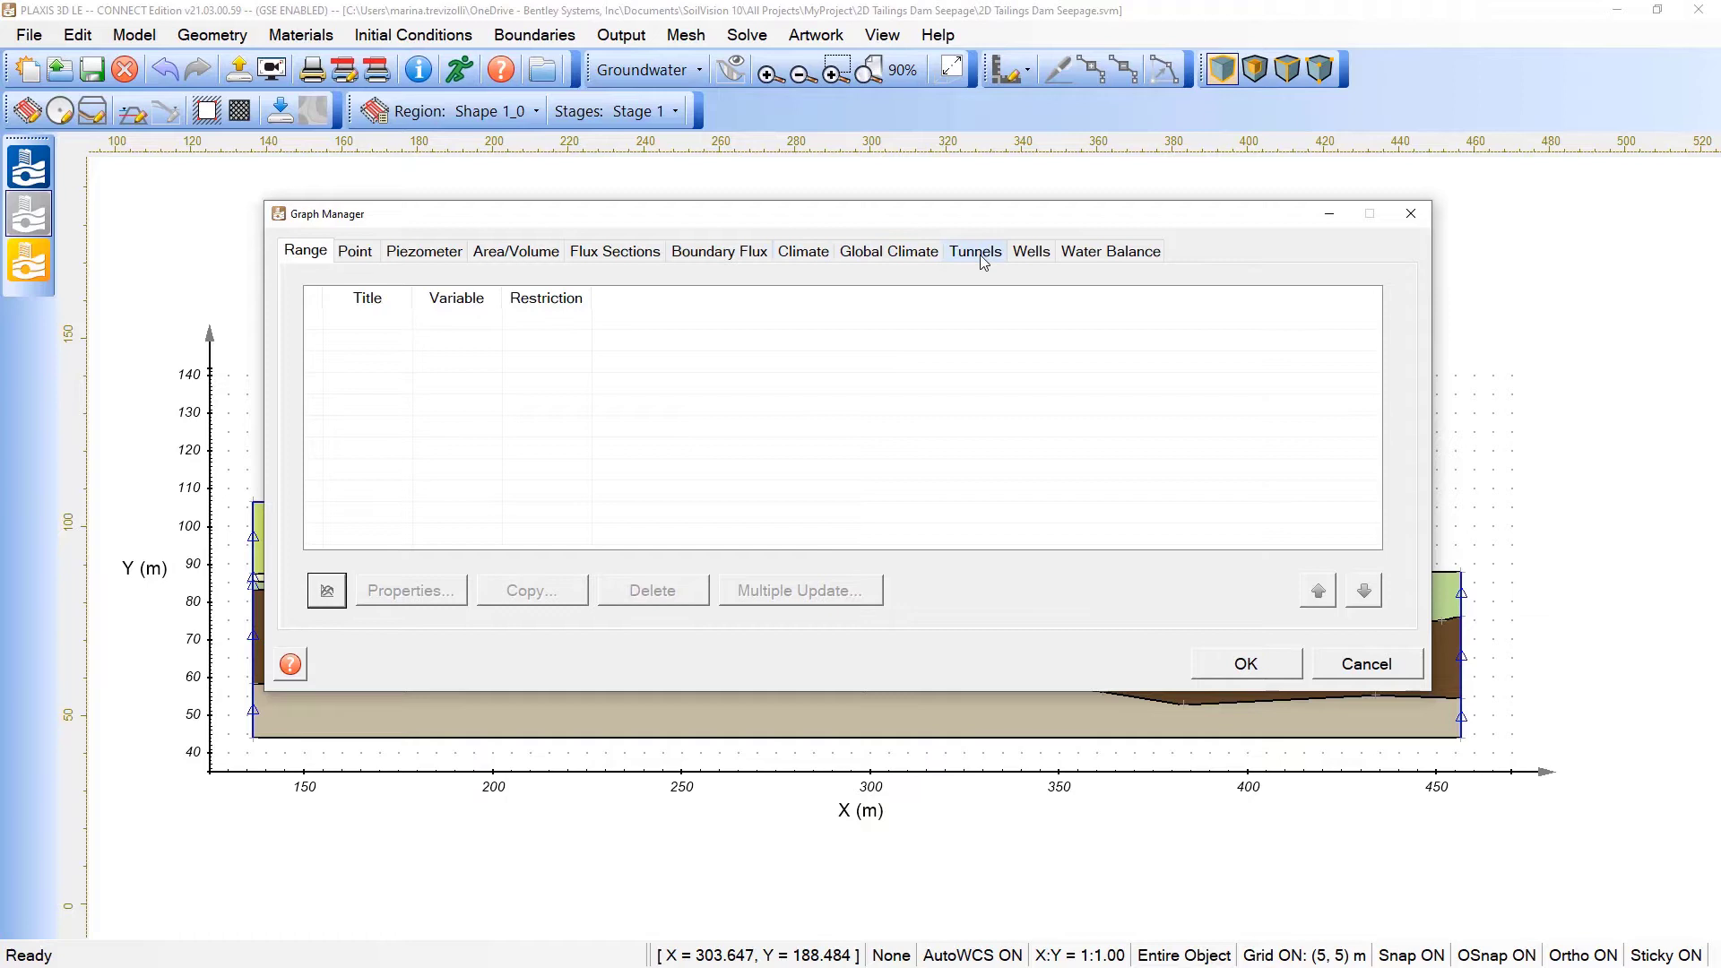
# Add a Water Balance graph, browse its variables, then cancel it and close Graph Manager.
pyautogui.click(1116, 260)
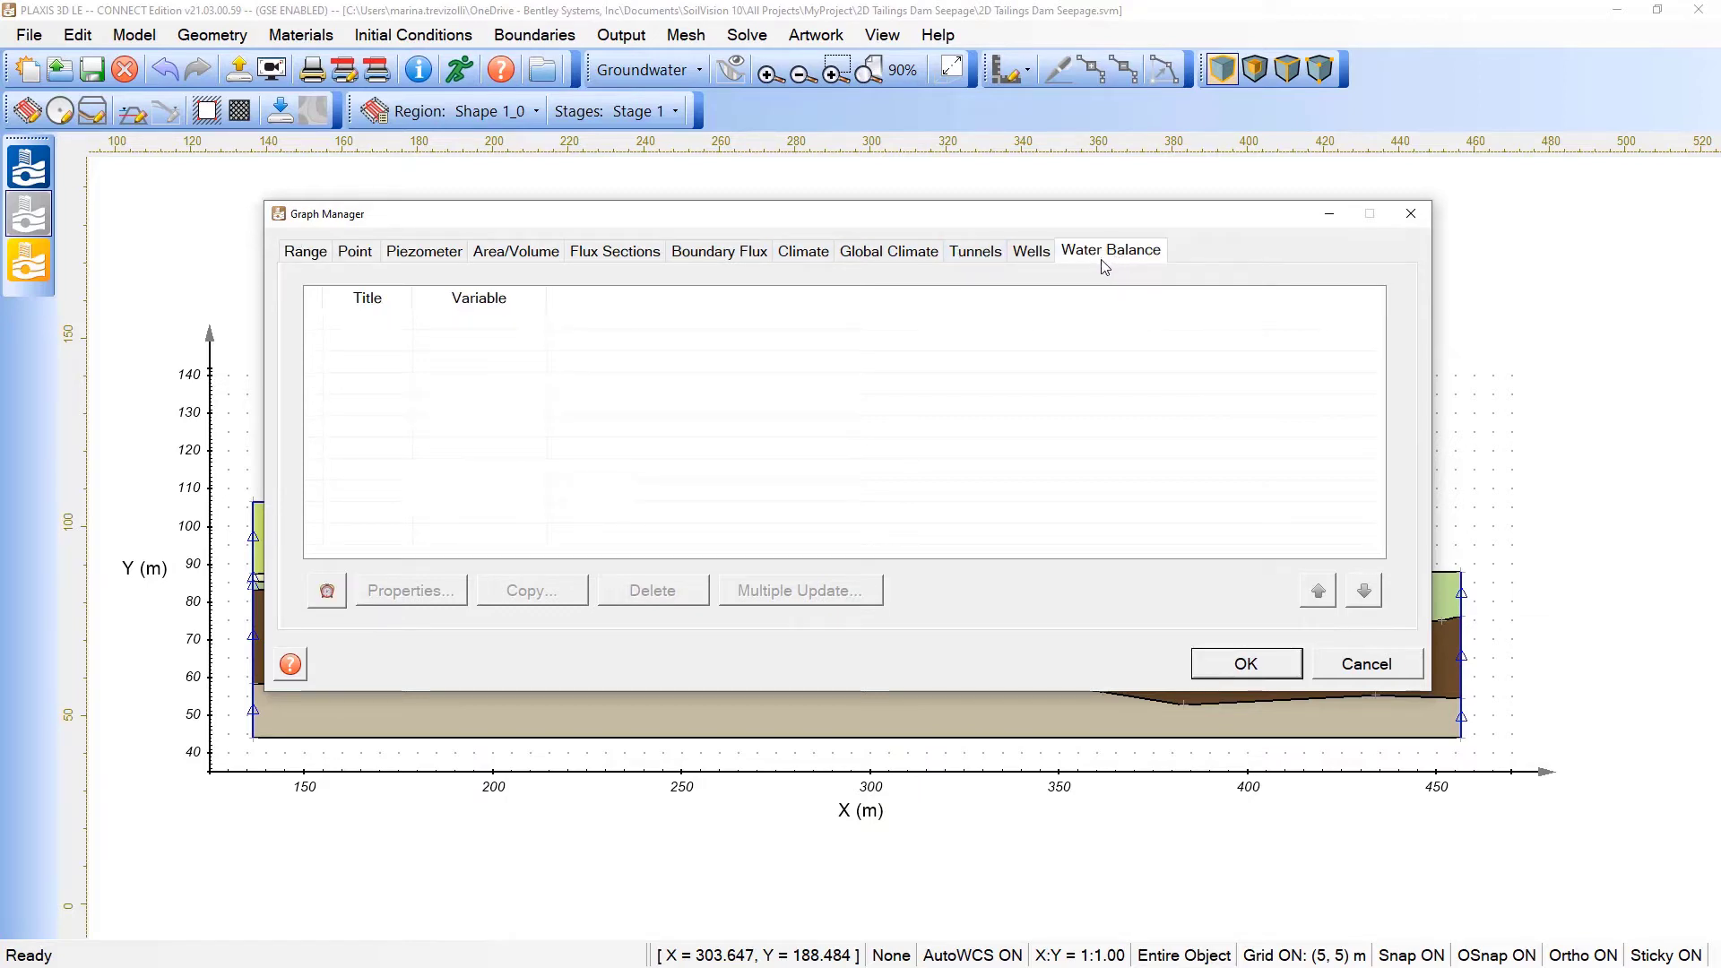
pyautogui.click(328, 594)
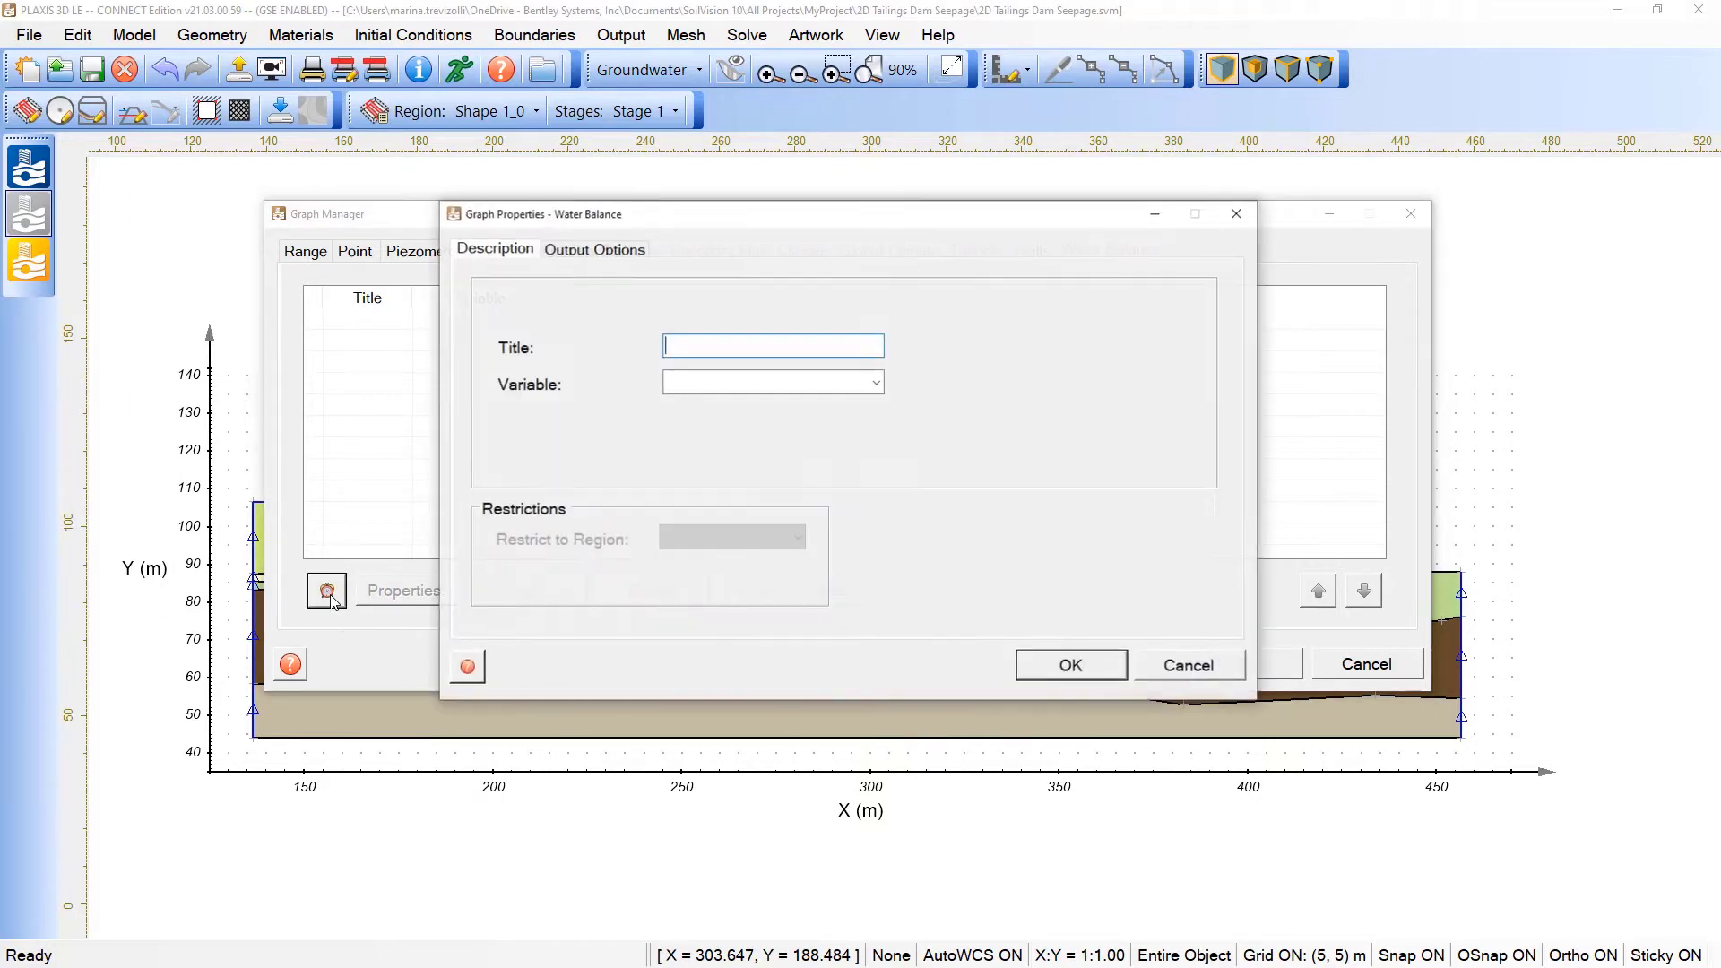
pyautogui.click(875, 383)
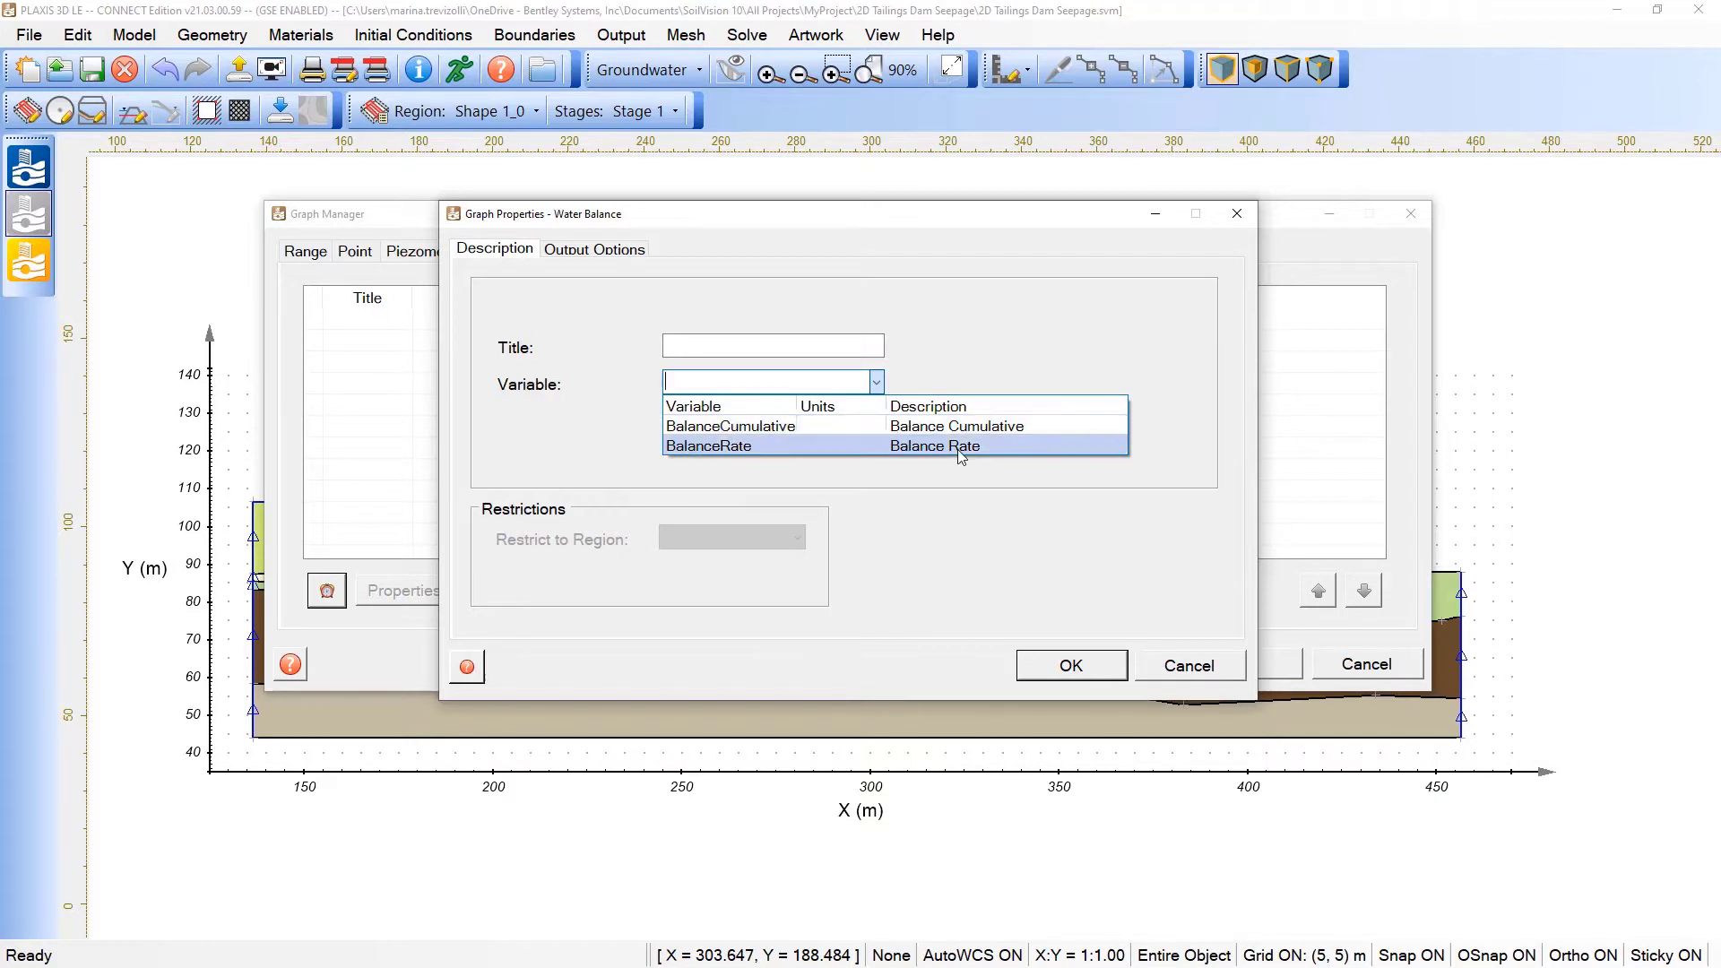
pyautogui.click(1219, 674)
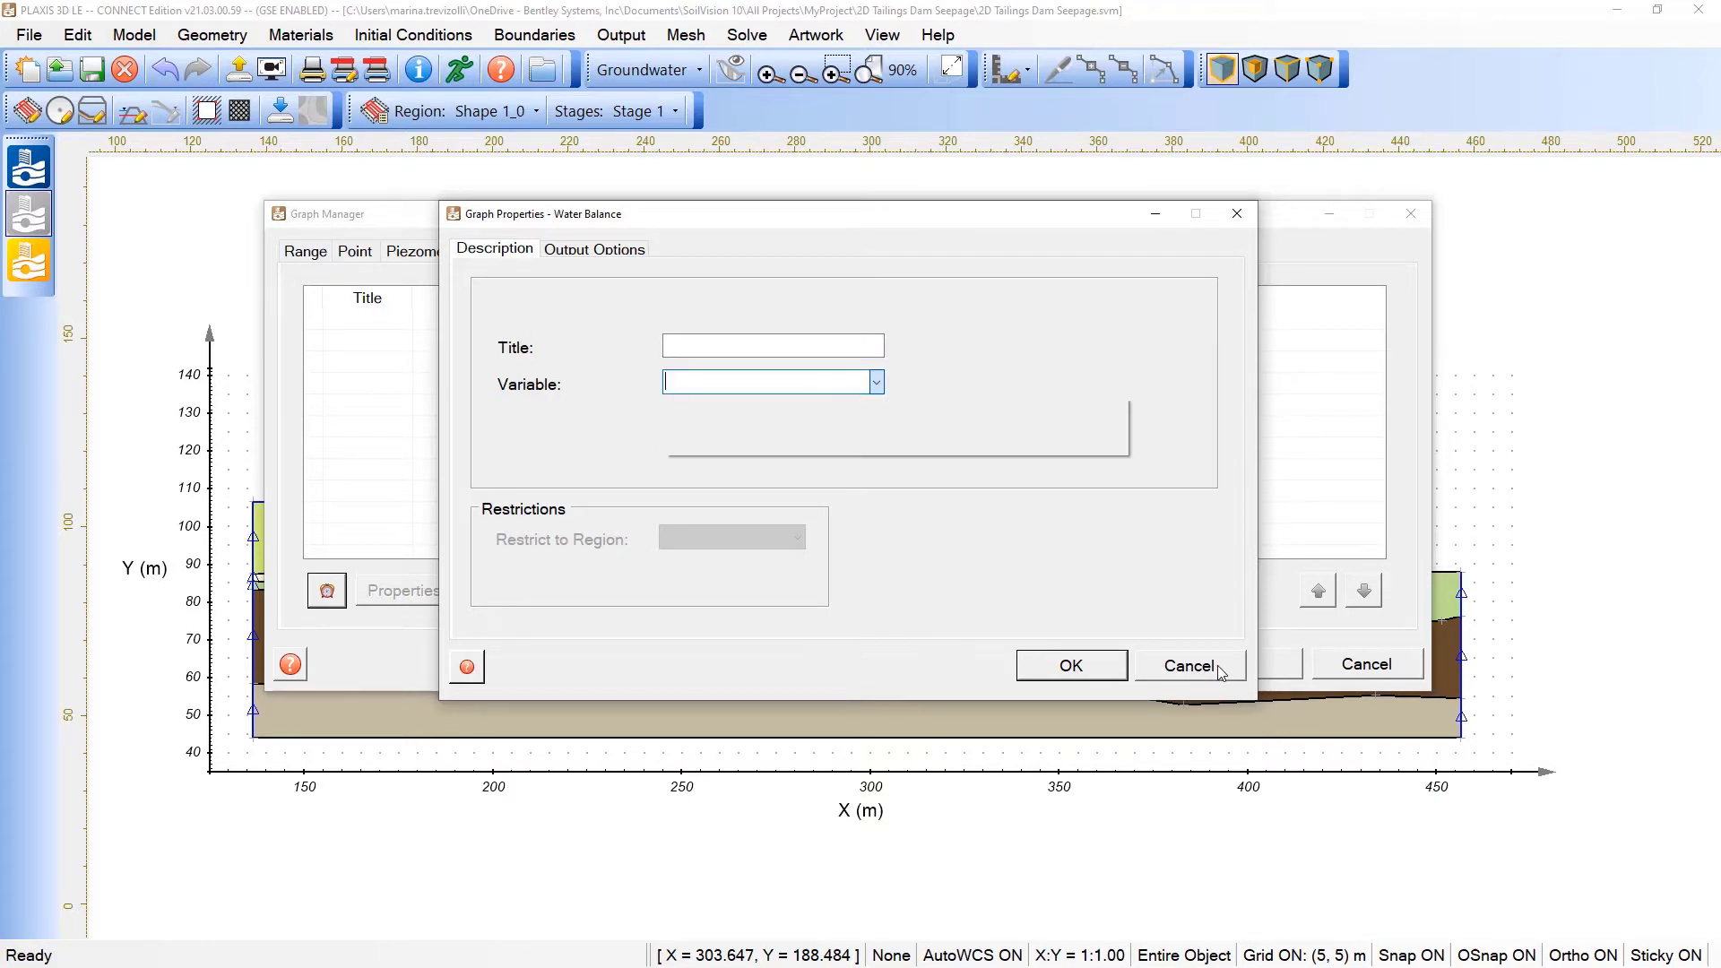
pyautogui.click(1239, 669)
pyautogui.click(1371, 672)
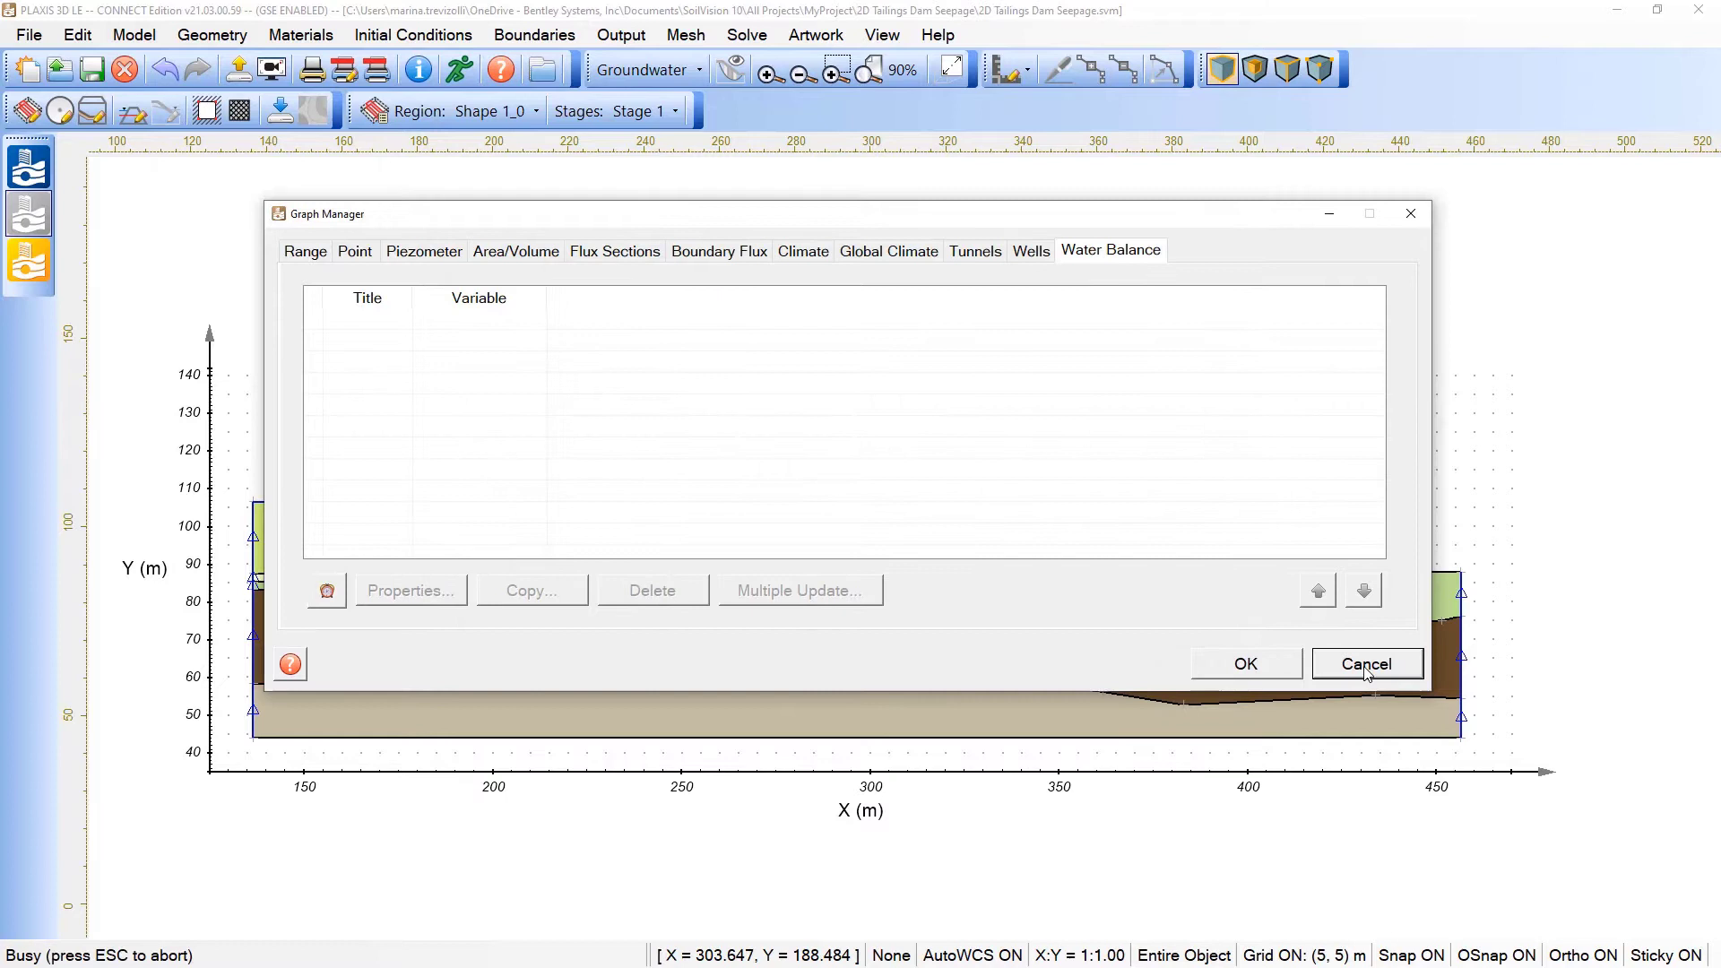
pyautogui.click(621, 34)
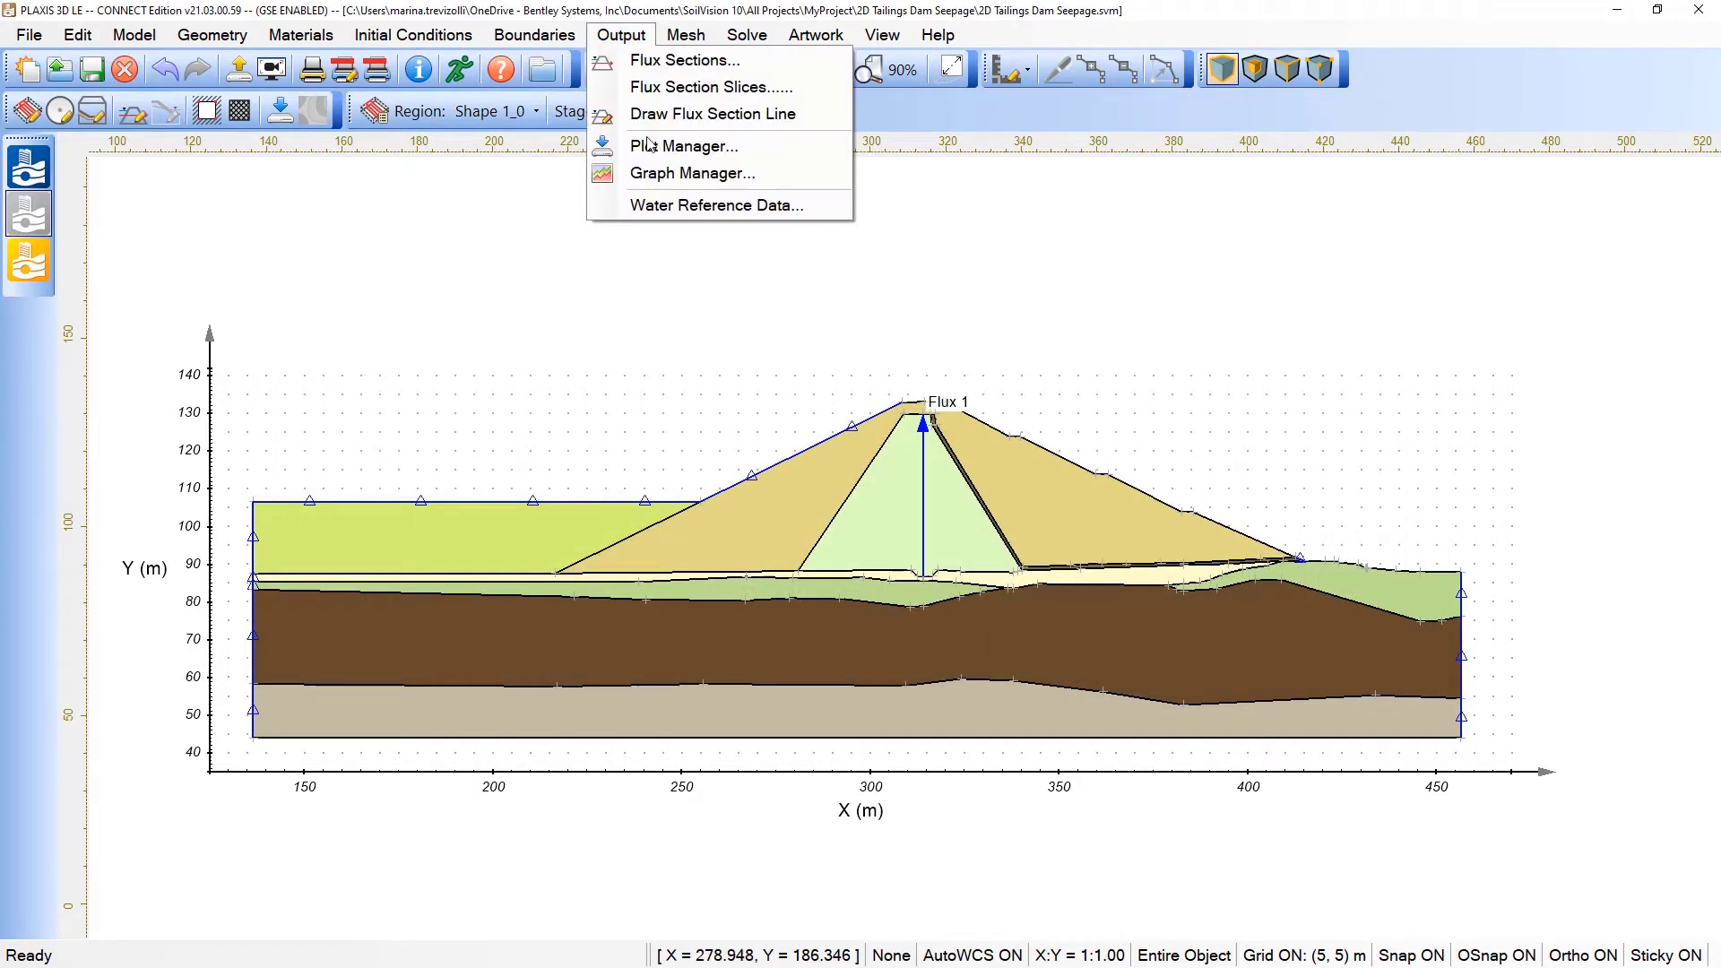
pyautogui.click(709, 154)
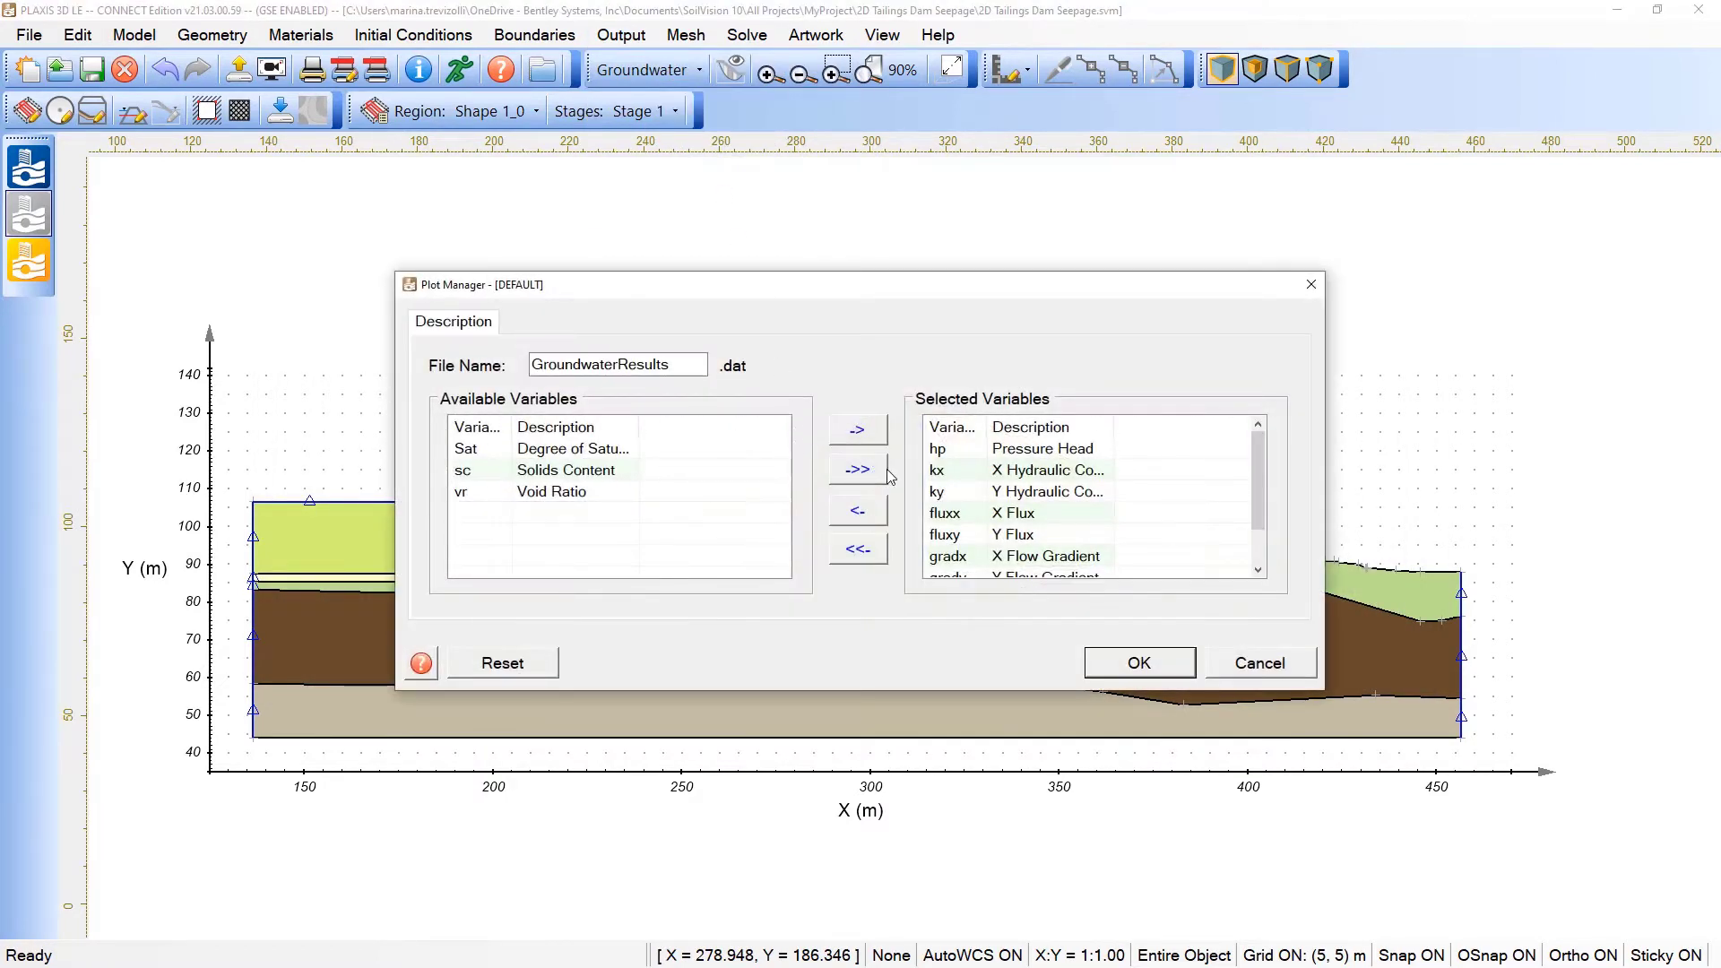
pyautogui.moveTo(1252, 465)
pyautogui.mouseDown()
pyautogui.moveTo(1254, 497)
pyautogui.moveTo(1251, 445)
pyautogui.mouseUp()
pyautogui.moveTo(678, 365); pyautogui.dragTo(531, 365)
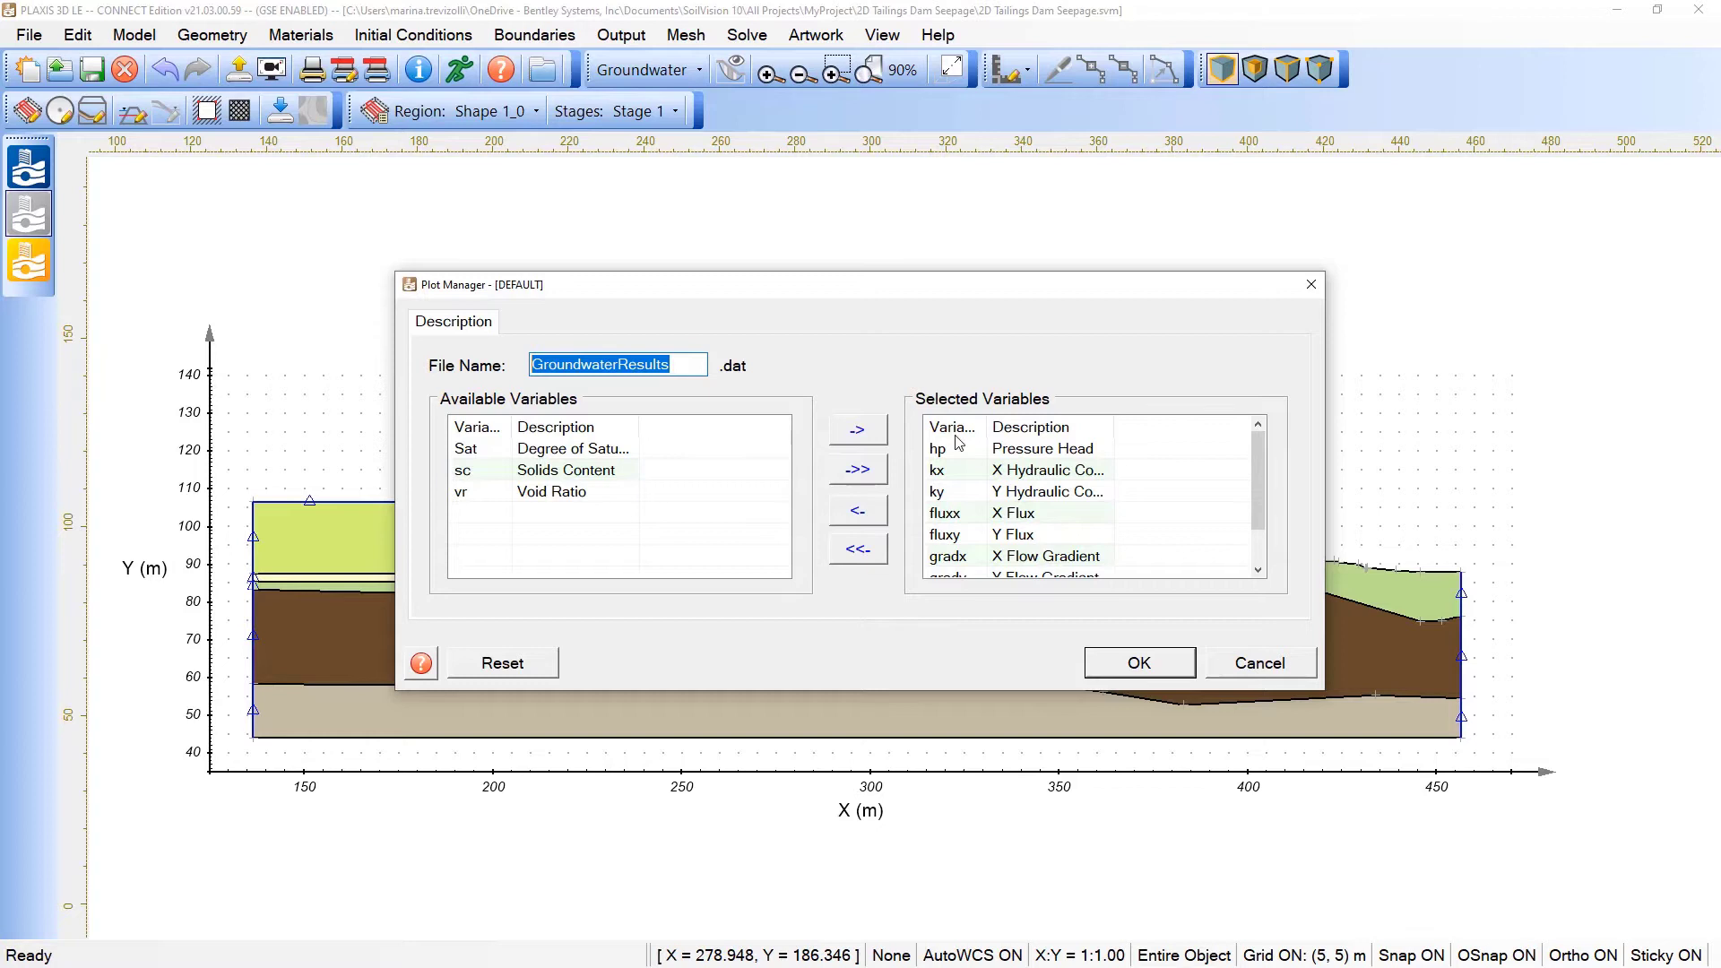
pyautogui.click(1305, 665)
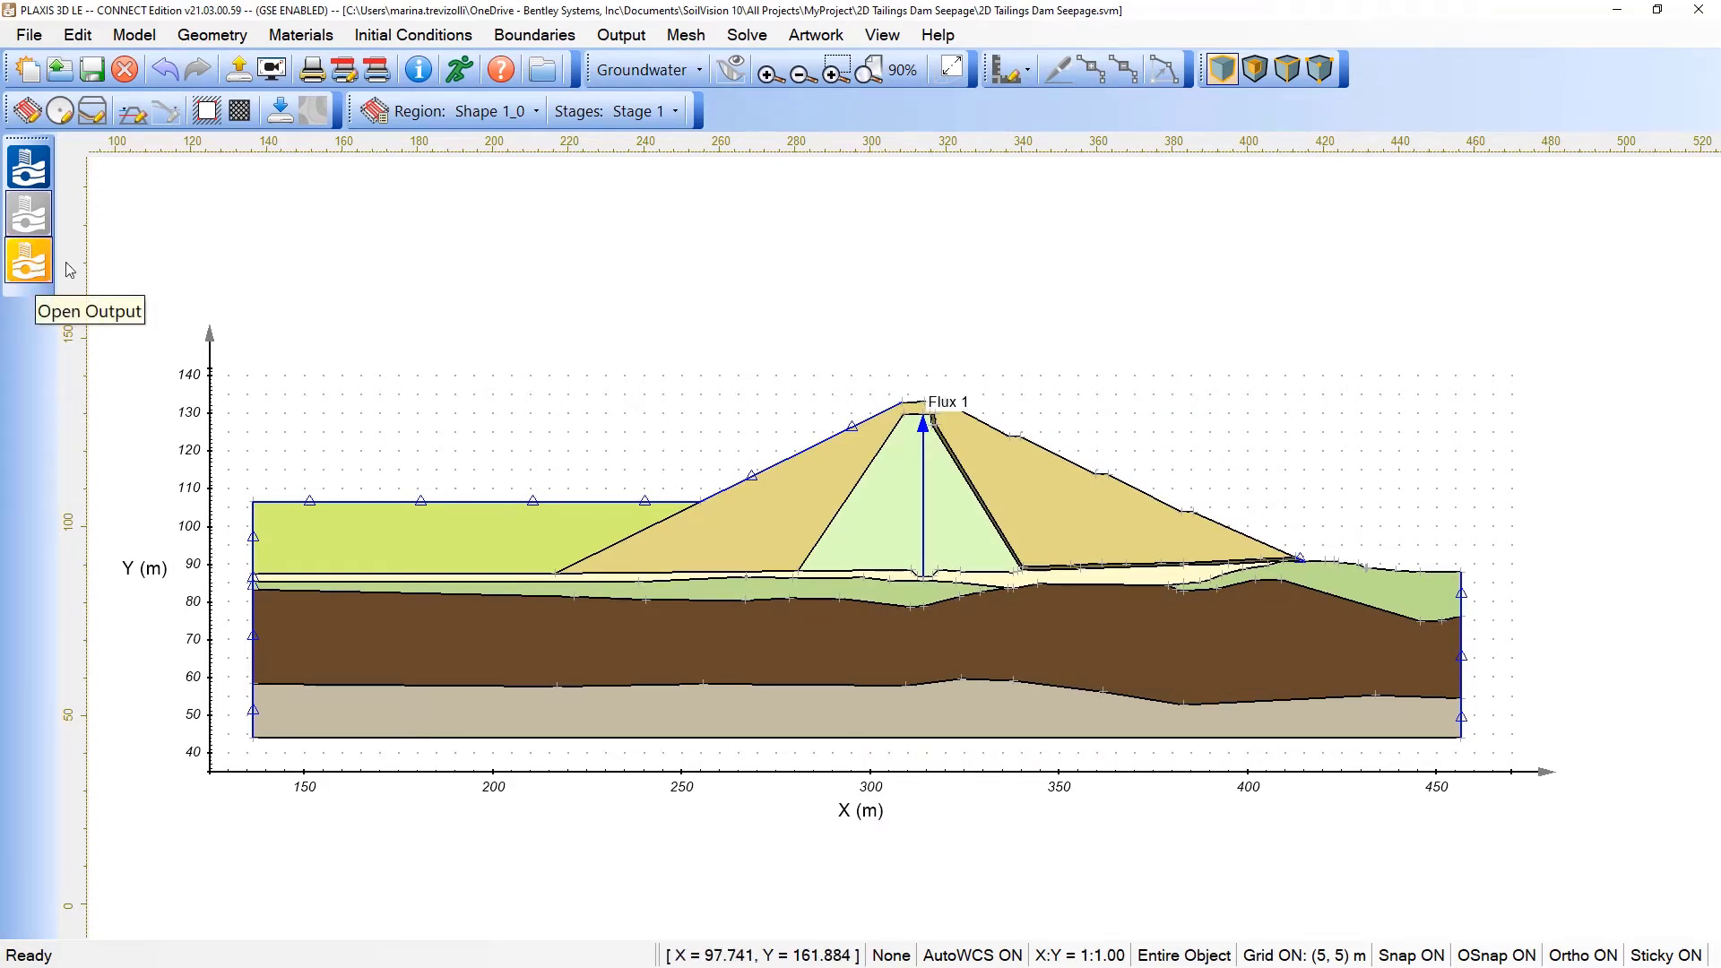
# Open the dam seepage results in PLAXIS LE Output via Solve > Open Output.
pyautogui.click(760, 45)
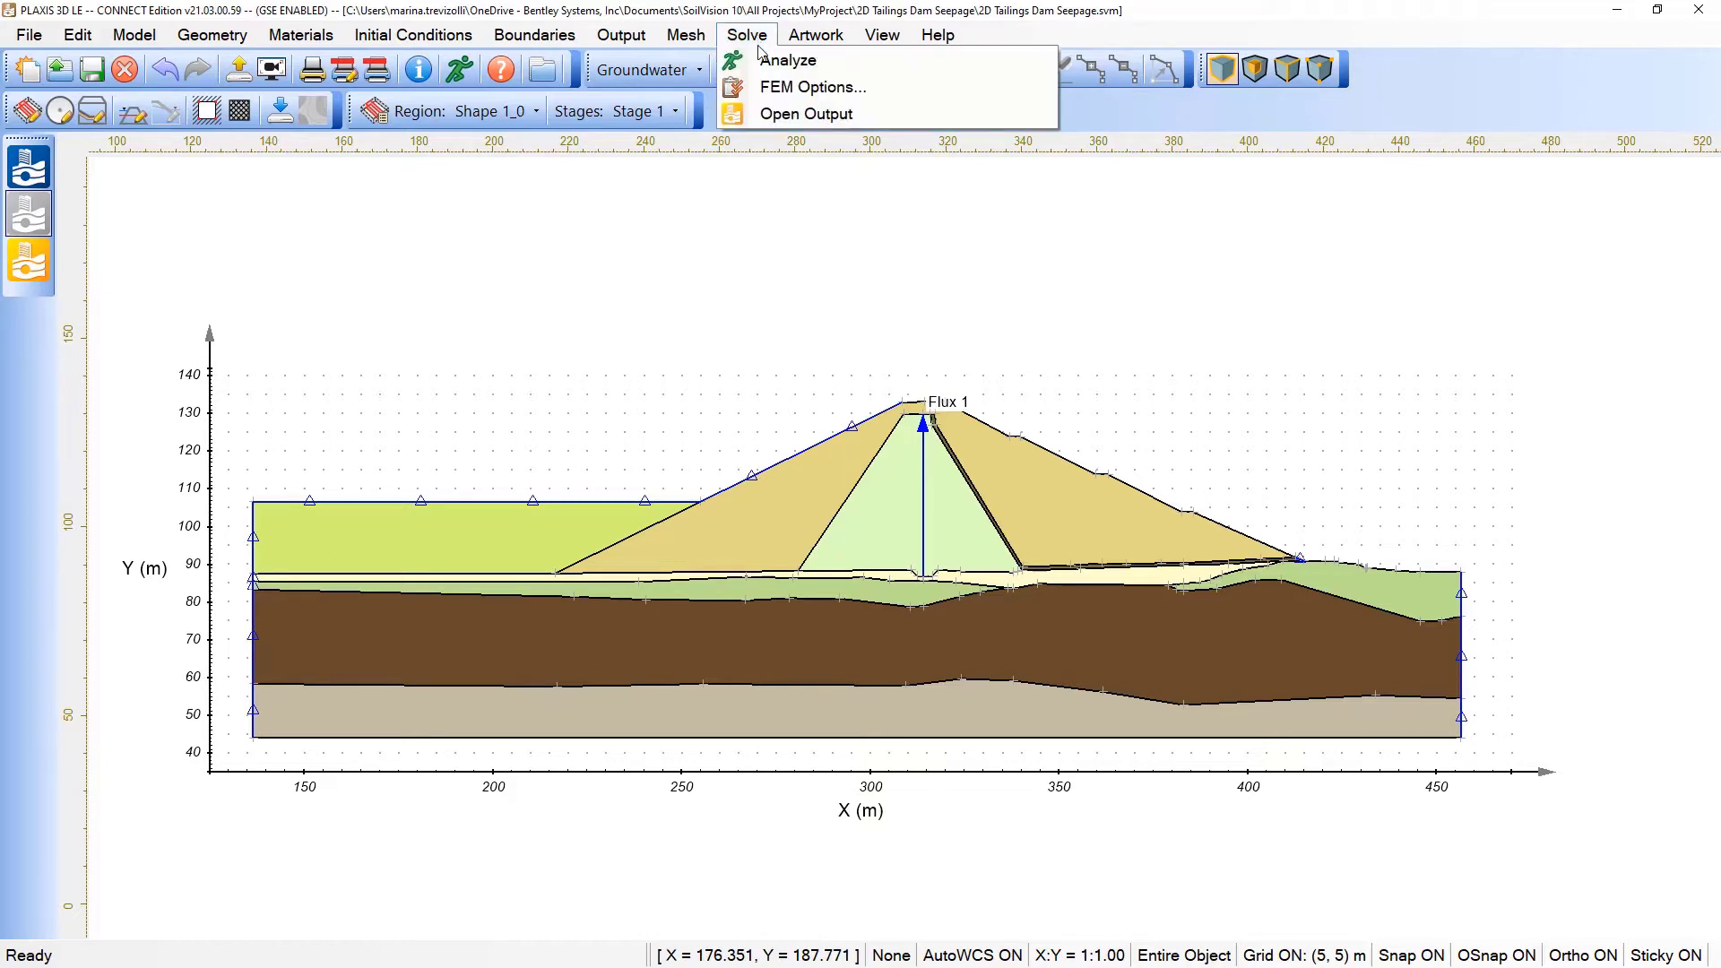
pyautogui.click(801, 116)
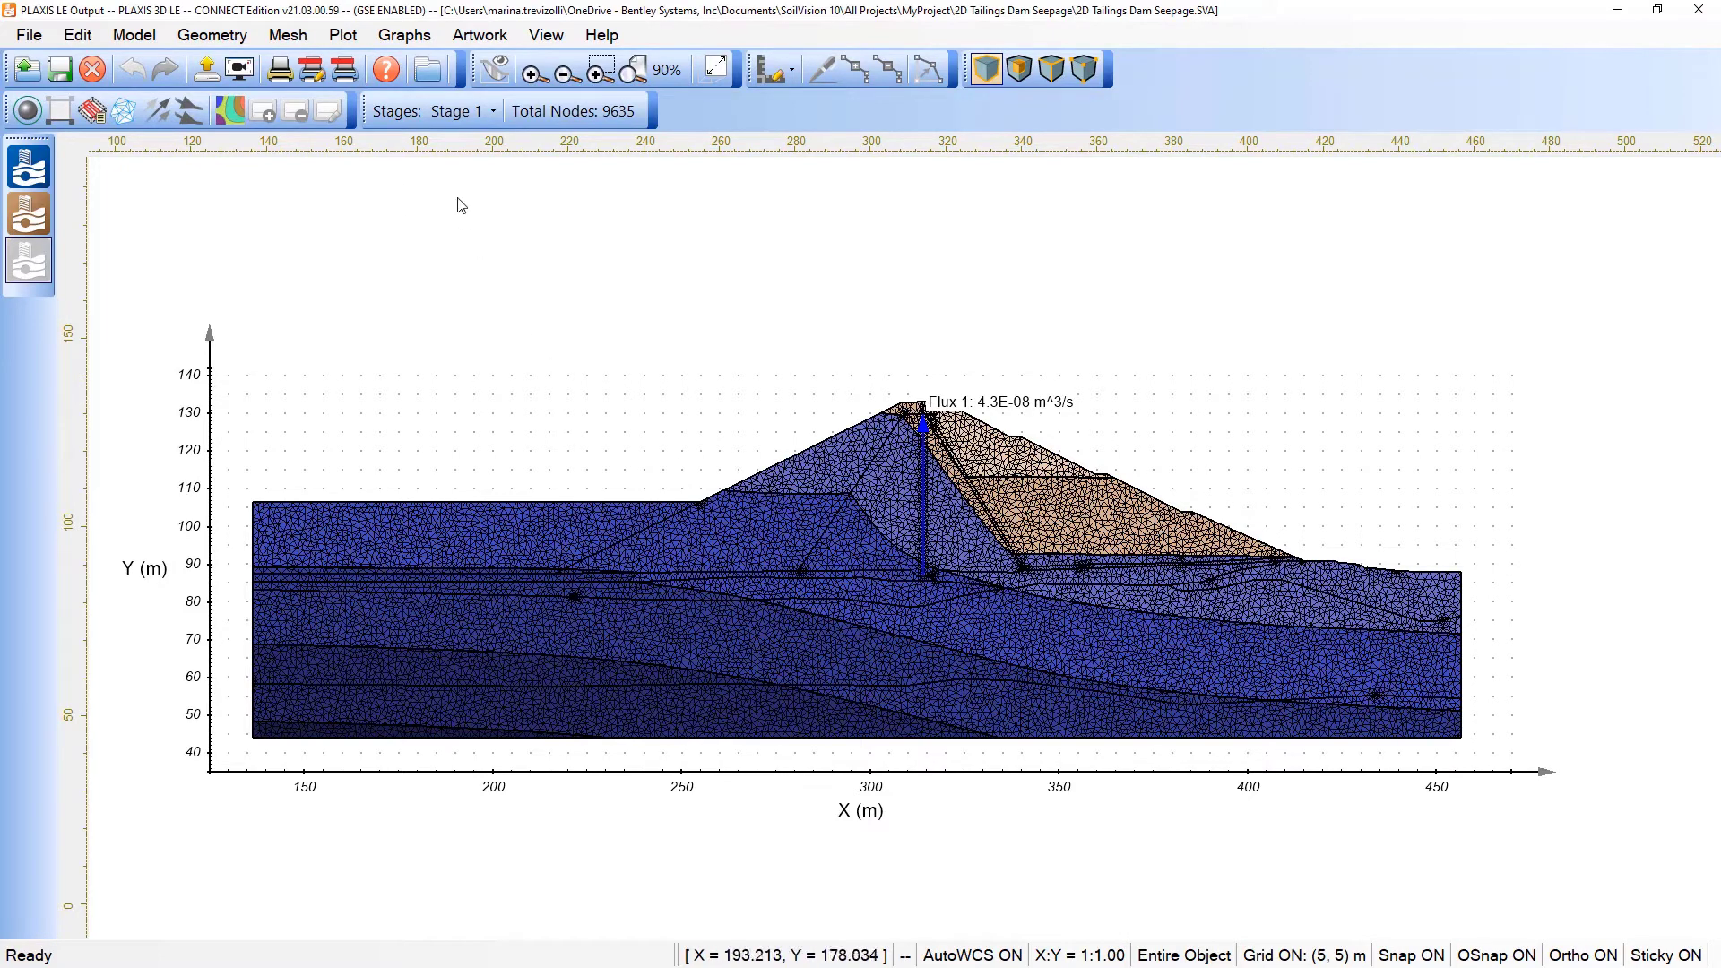
# Uncheck Show Mesh in the Mesh settings so the mesh lines are hidden.
pyautogui.click(308, 39)
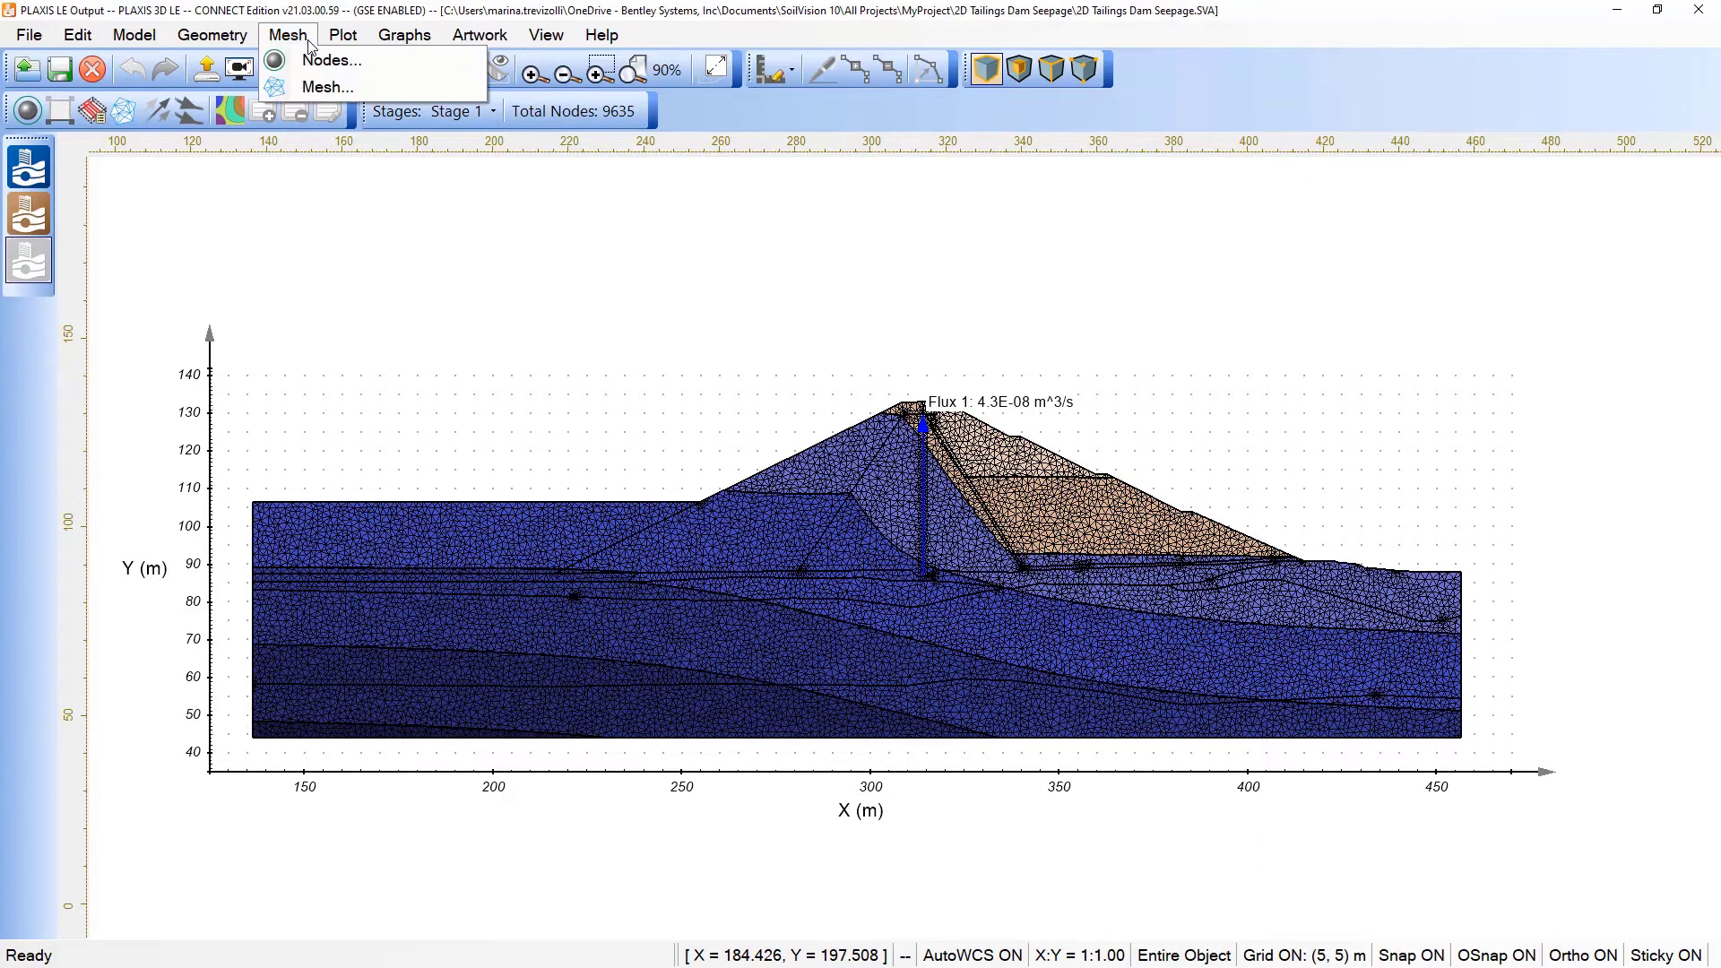
pyautogui.click(311, 87)
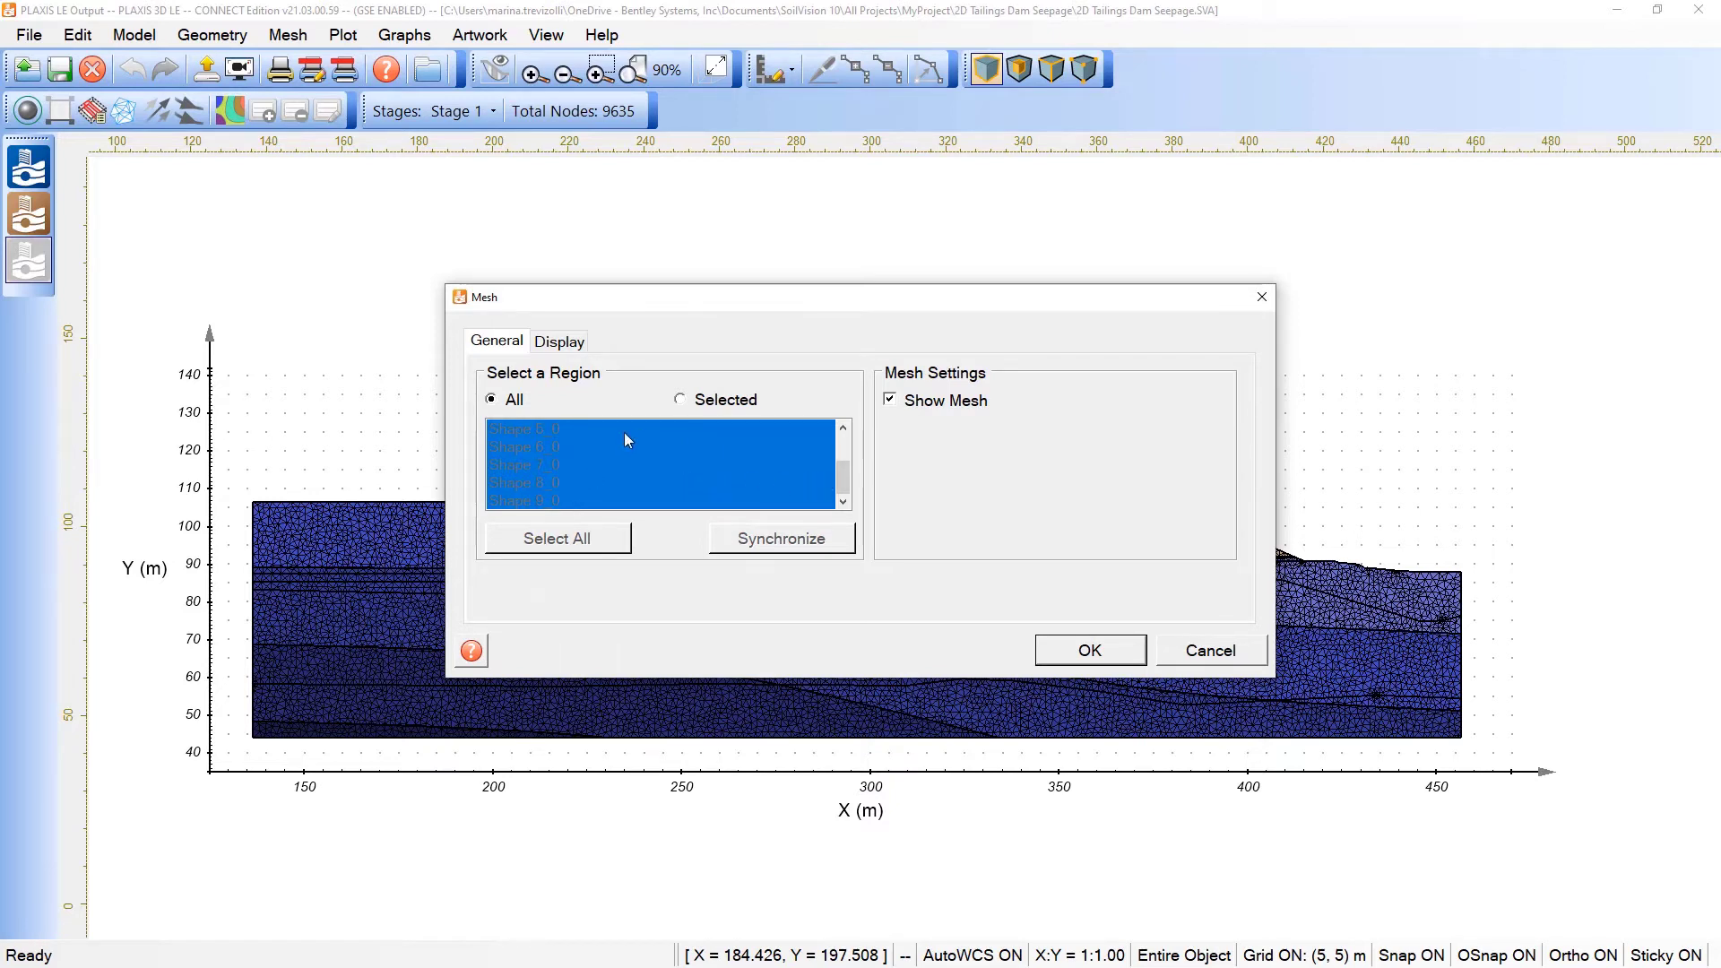
pyautogui.click(890, 400)
pyautogui.click(1069, 654)
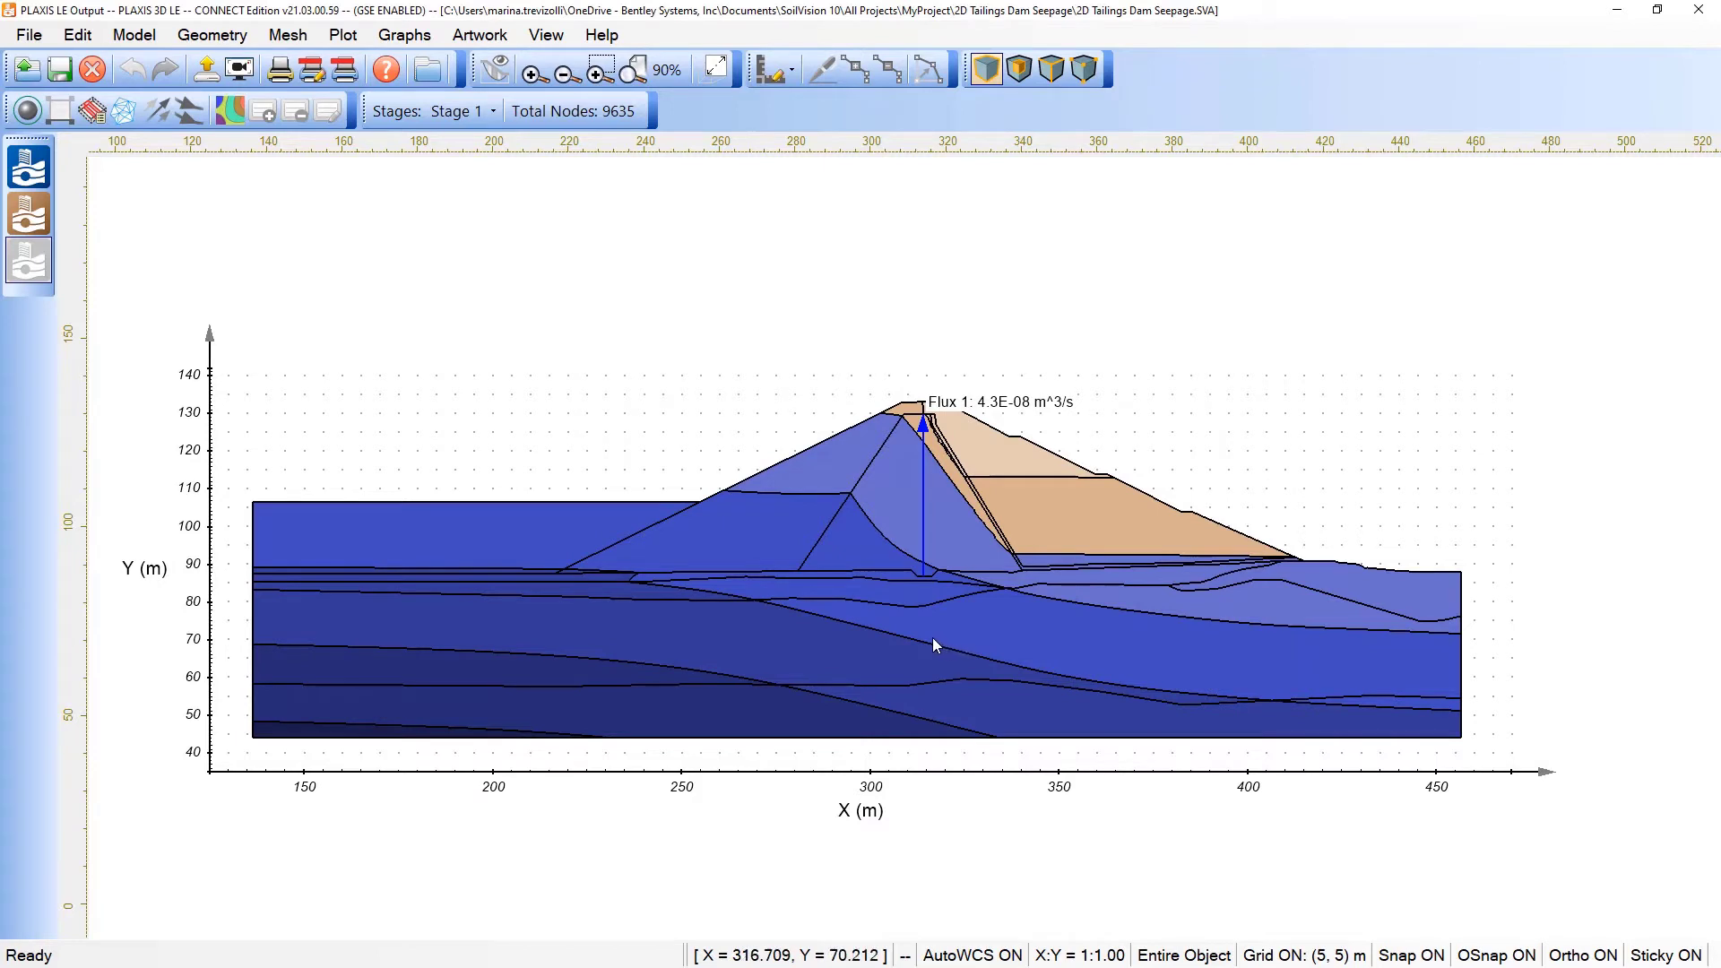
# Open the Contour Settings dialog from Plot > Contours.
pyautogui.click(350, 38)
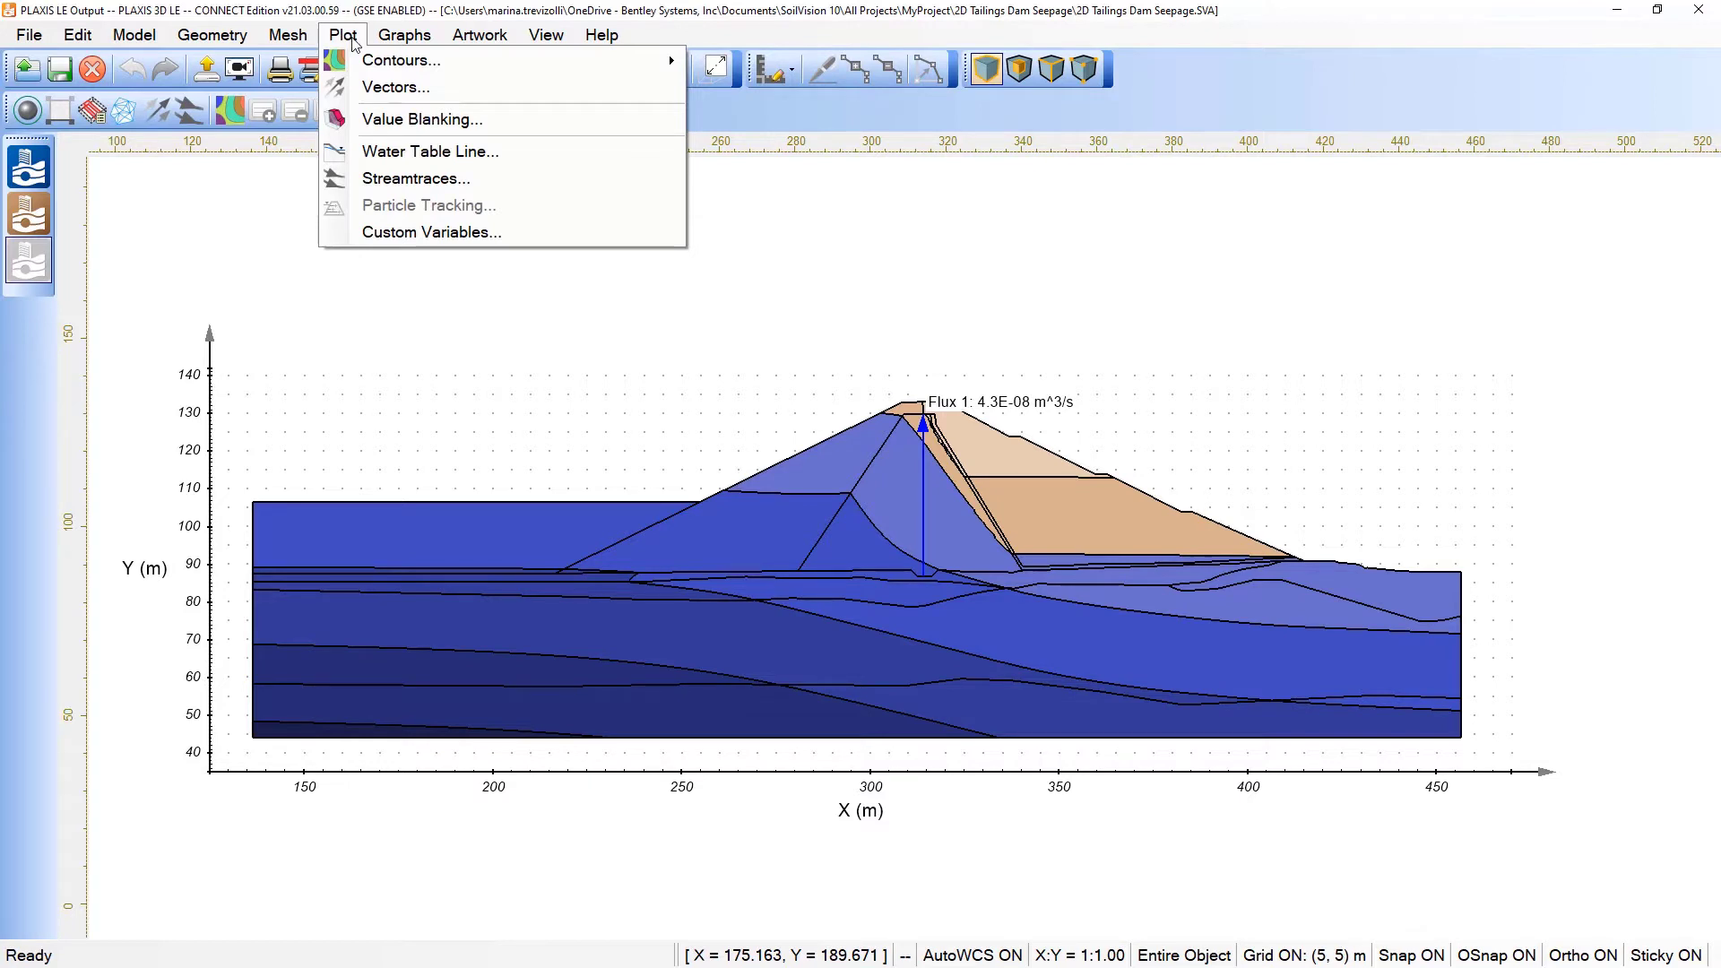
pyautogui.click(355, 40)
pyautogui.click(355, 40)
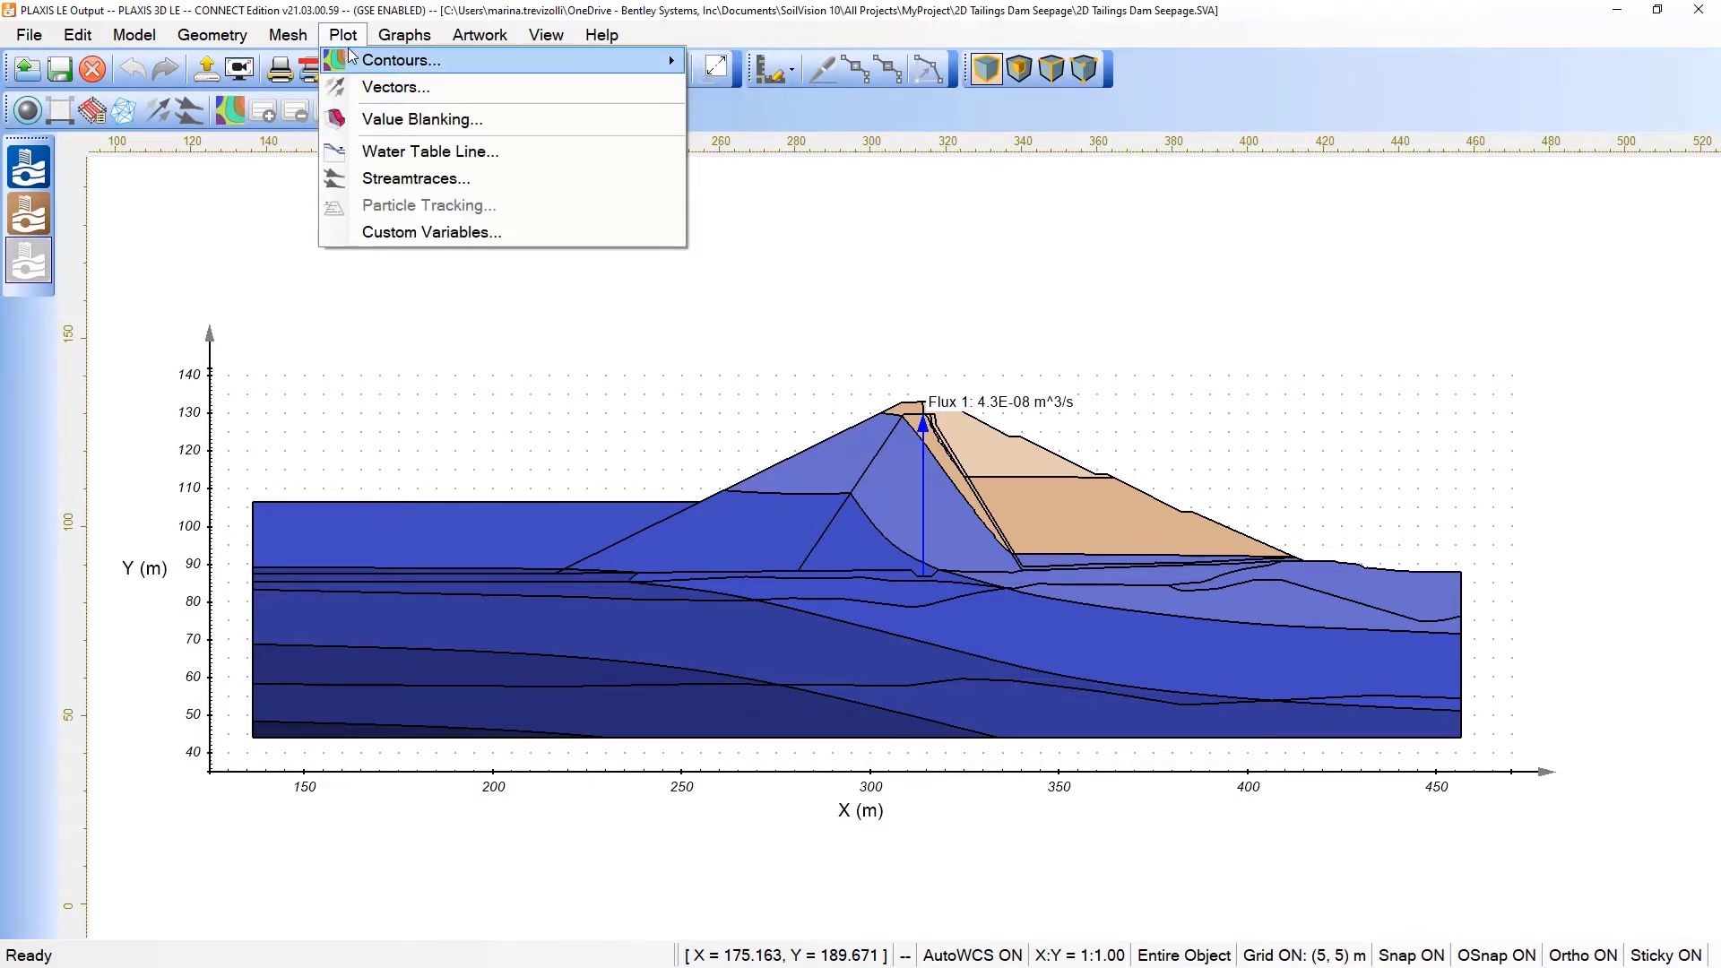
pyautogui.moveTo(357, 61)
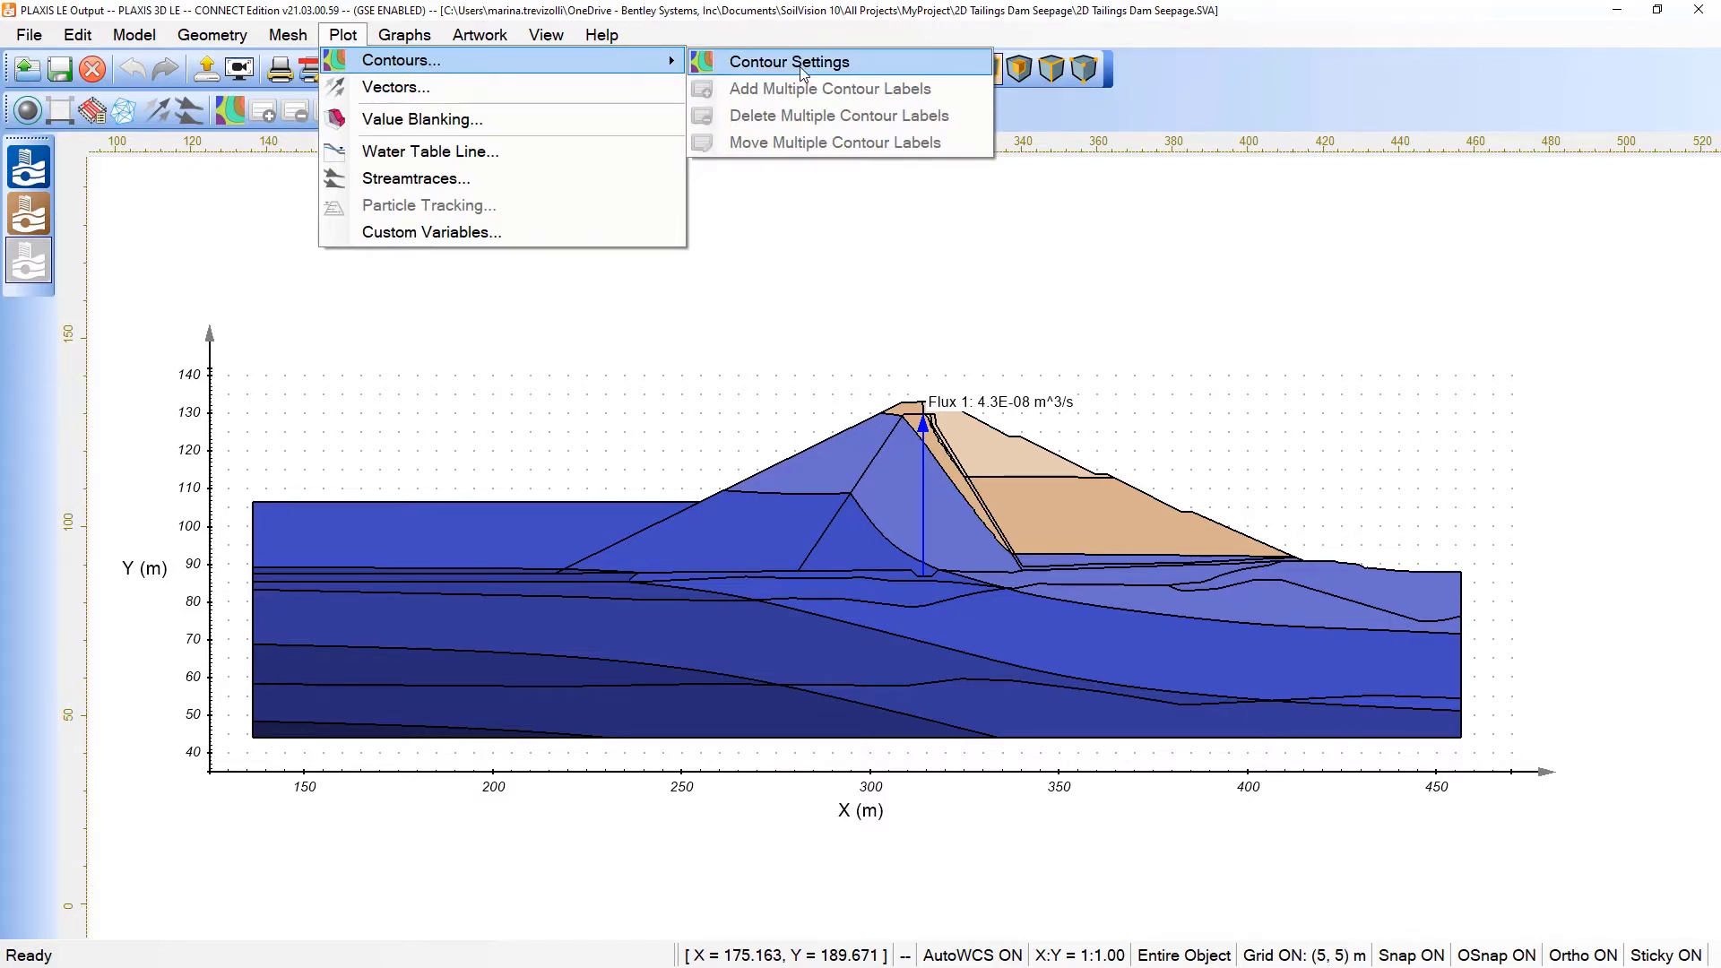
pyautogui.click(764, 65)
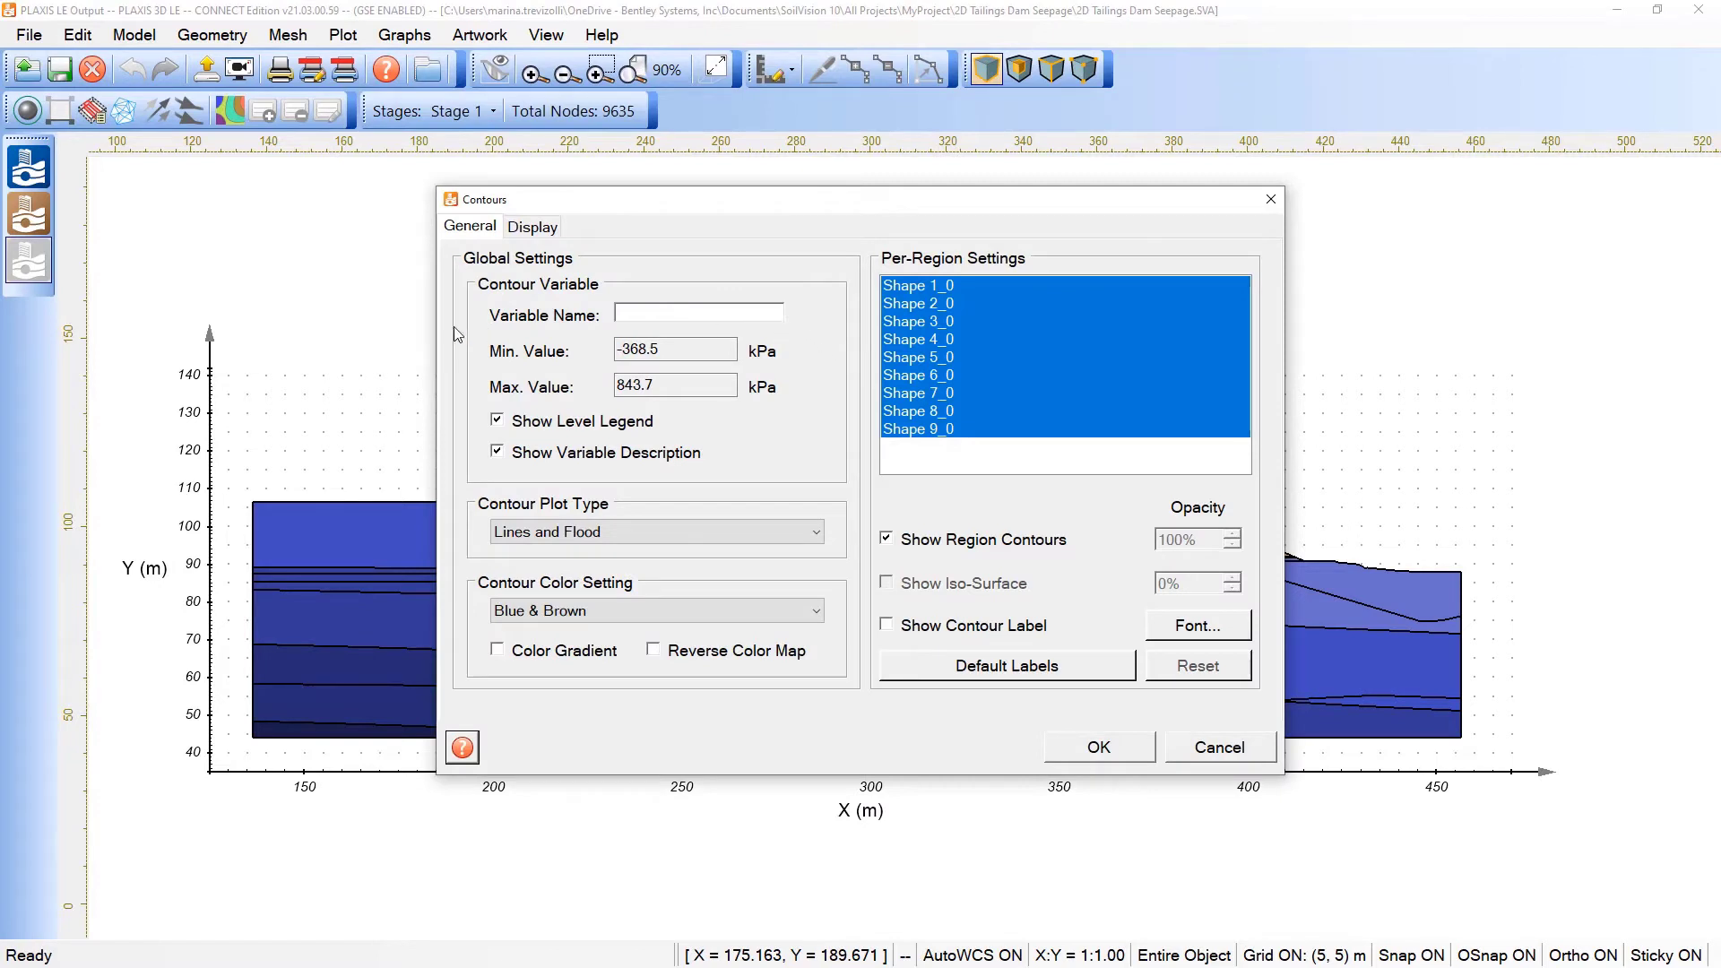
pyautogui.moveTo(646, 212); pyautogui.dragTo(1007, 196)
# Contour hp Pressure Head with the Autumn colour map, leaving contour labels off.
pyautogui.click(1135, 294)
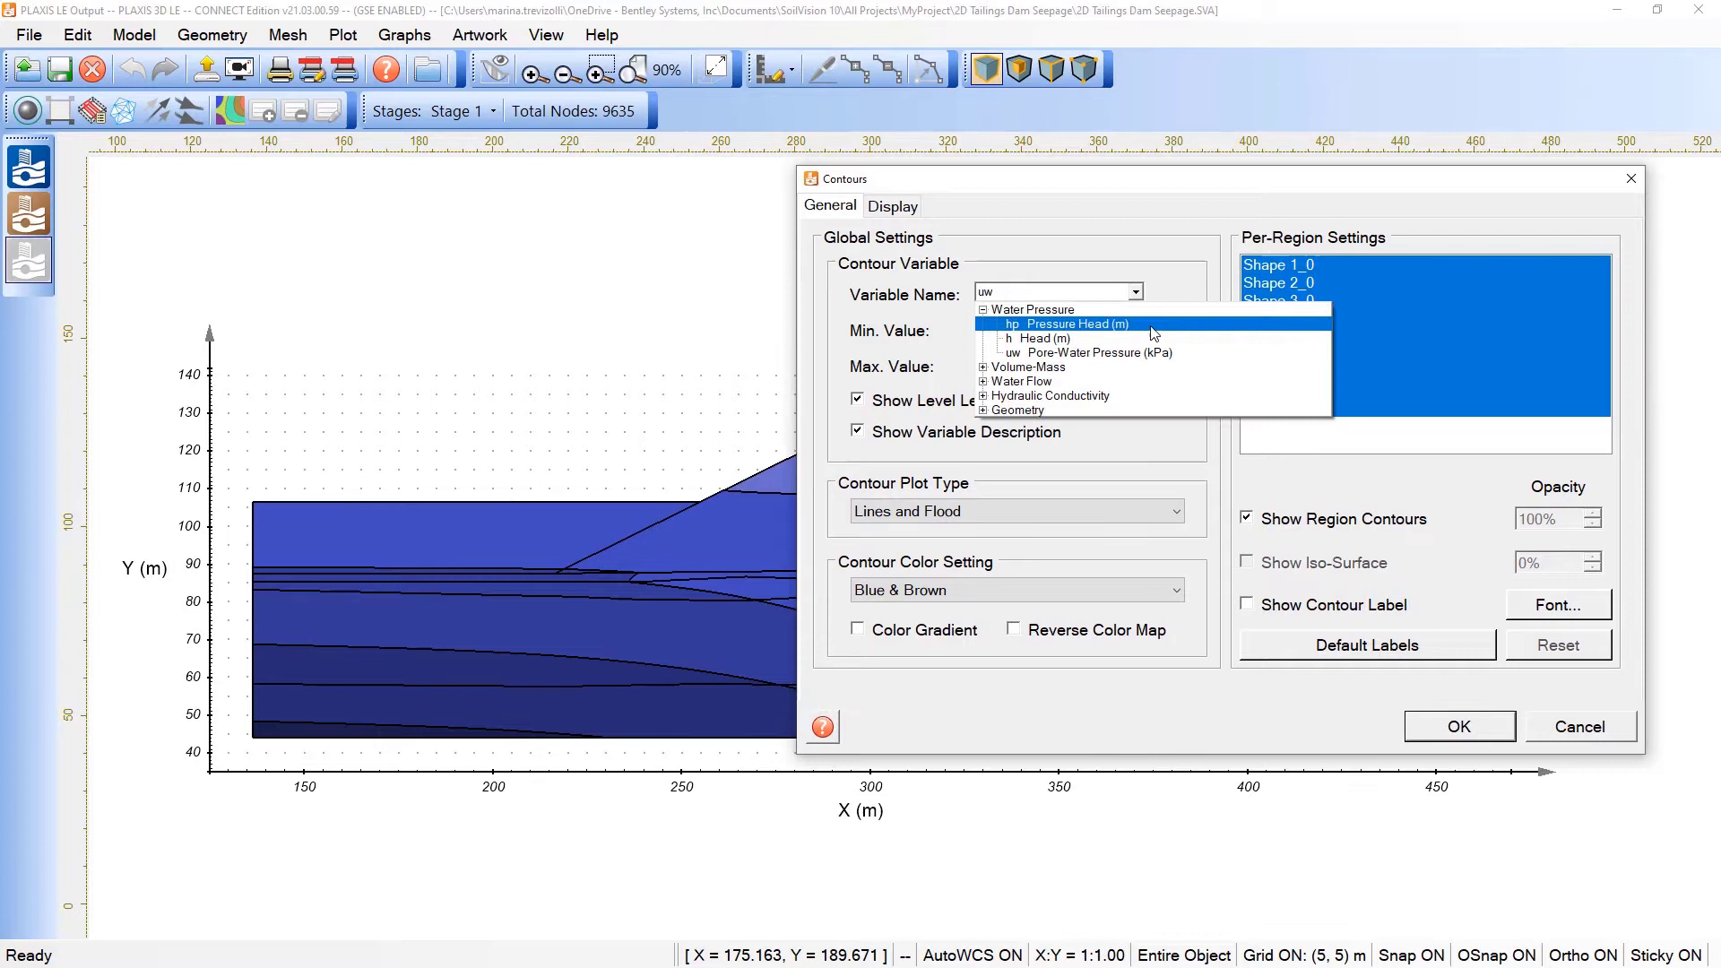
pyautogui.click(1082, 328)
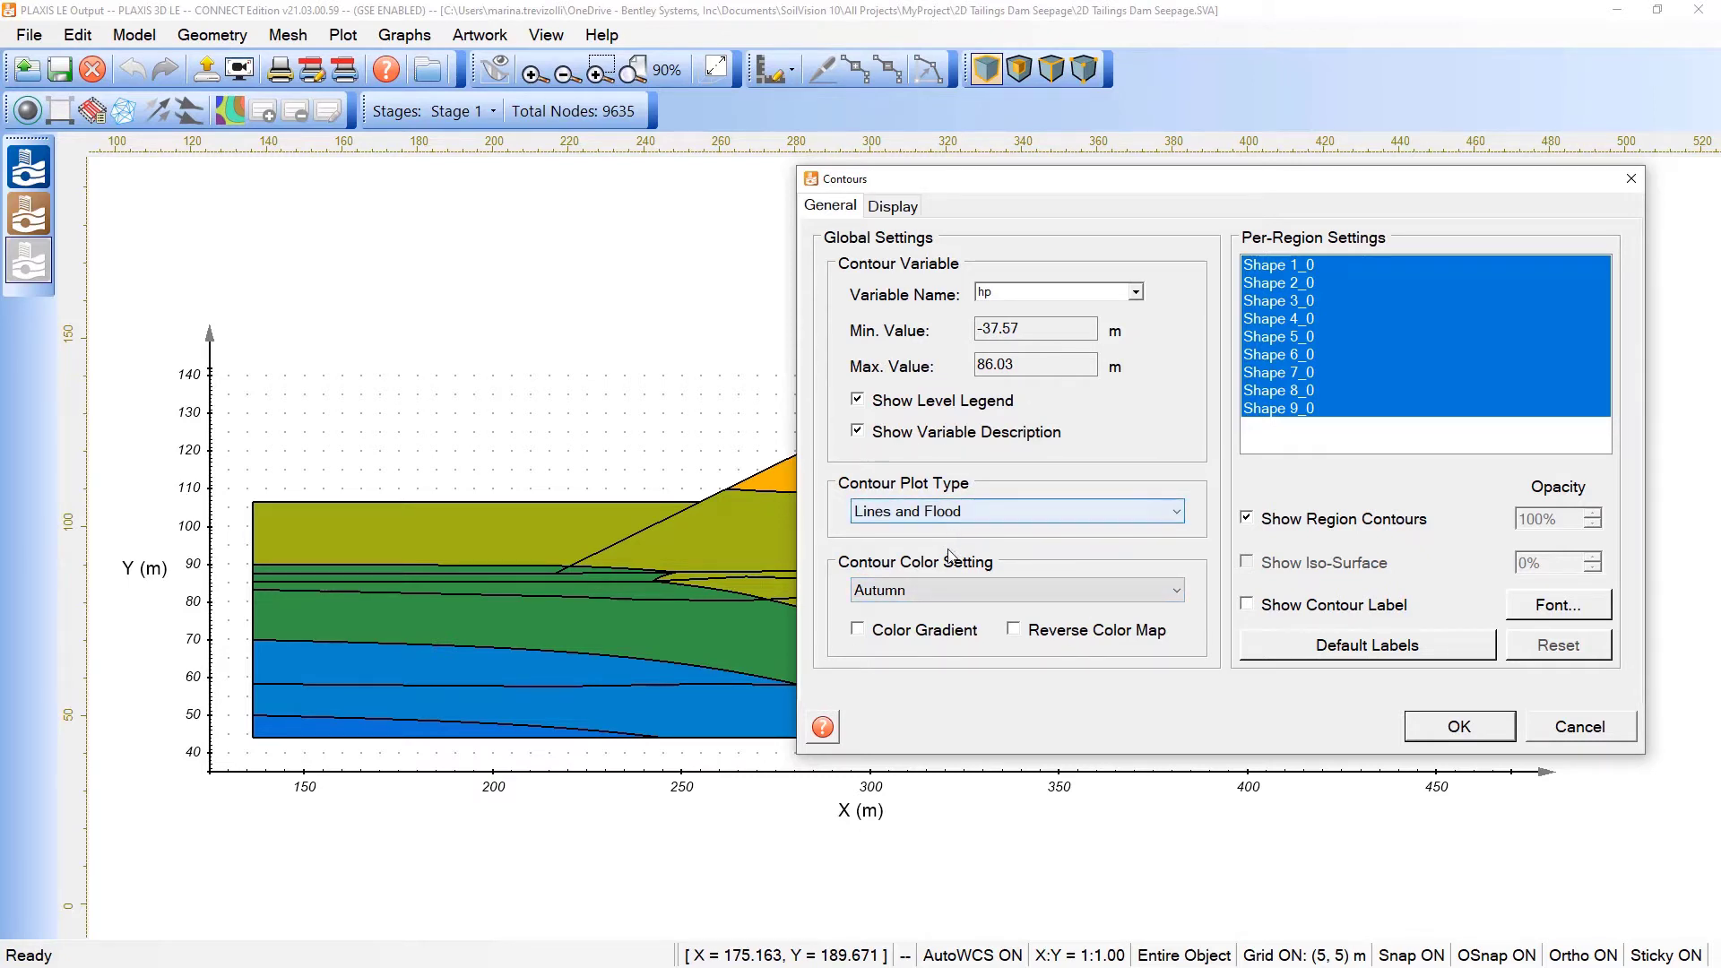
pyautogui.click(960, 593)
pyautogui.click(963, 598)
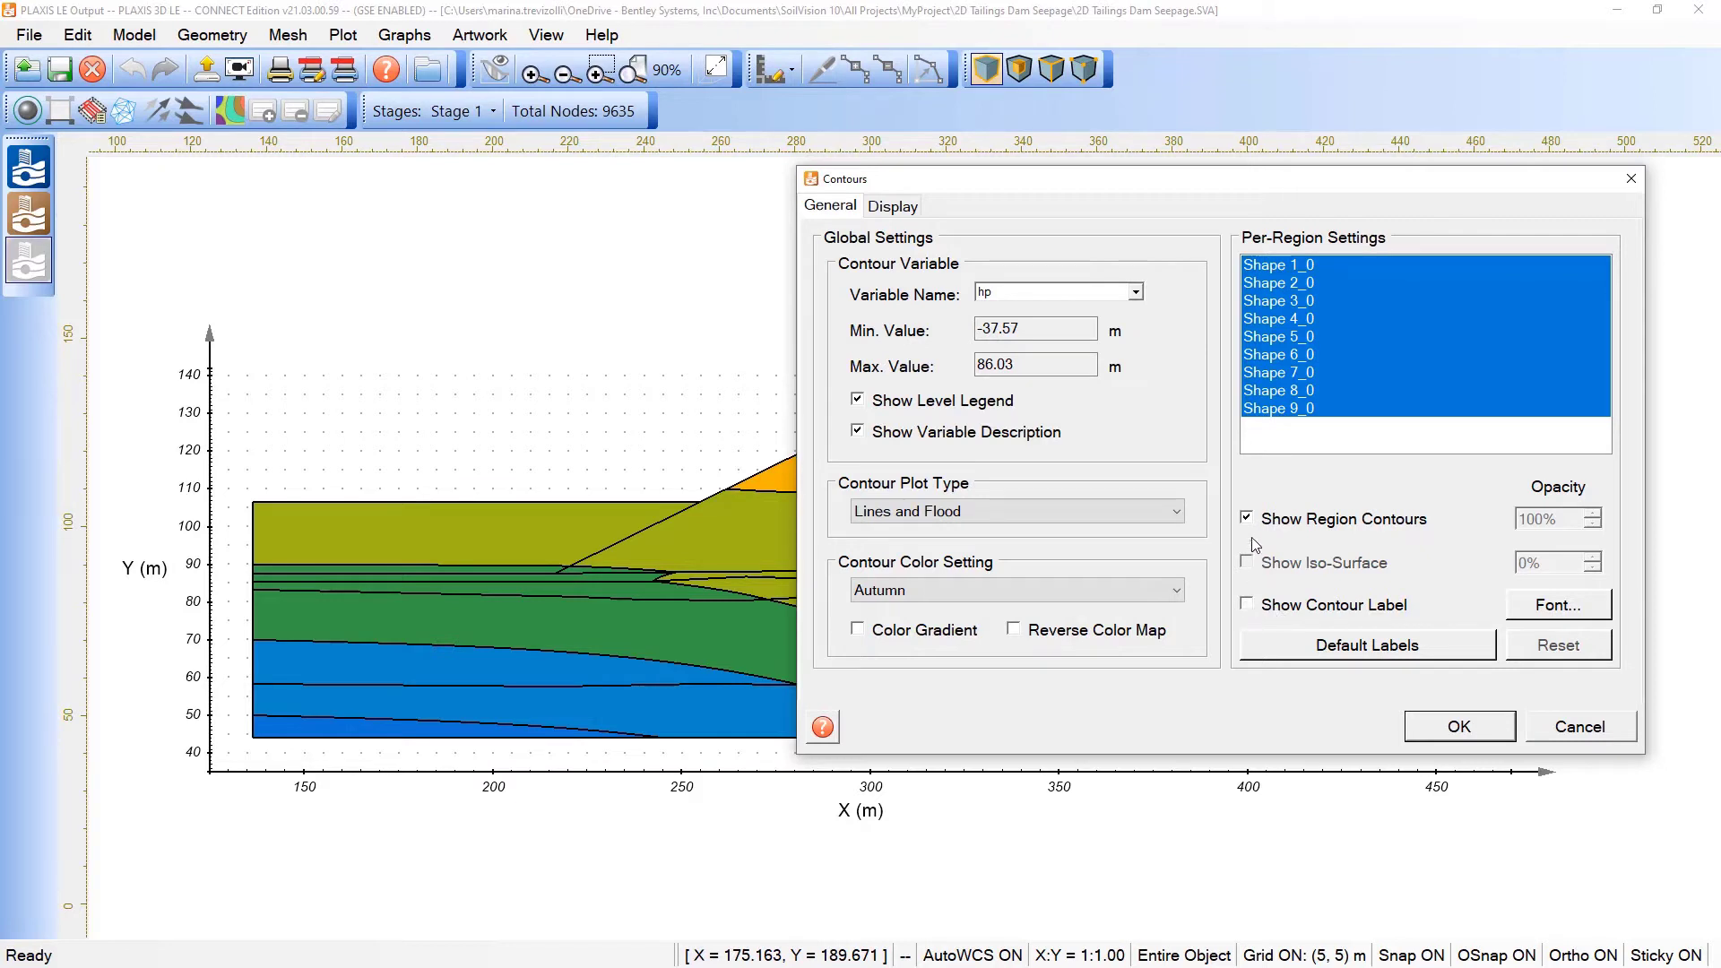
pyautogui.click(1248, 605)
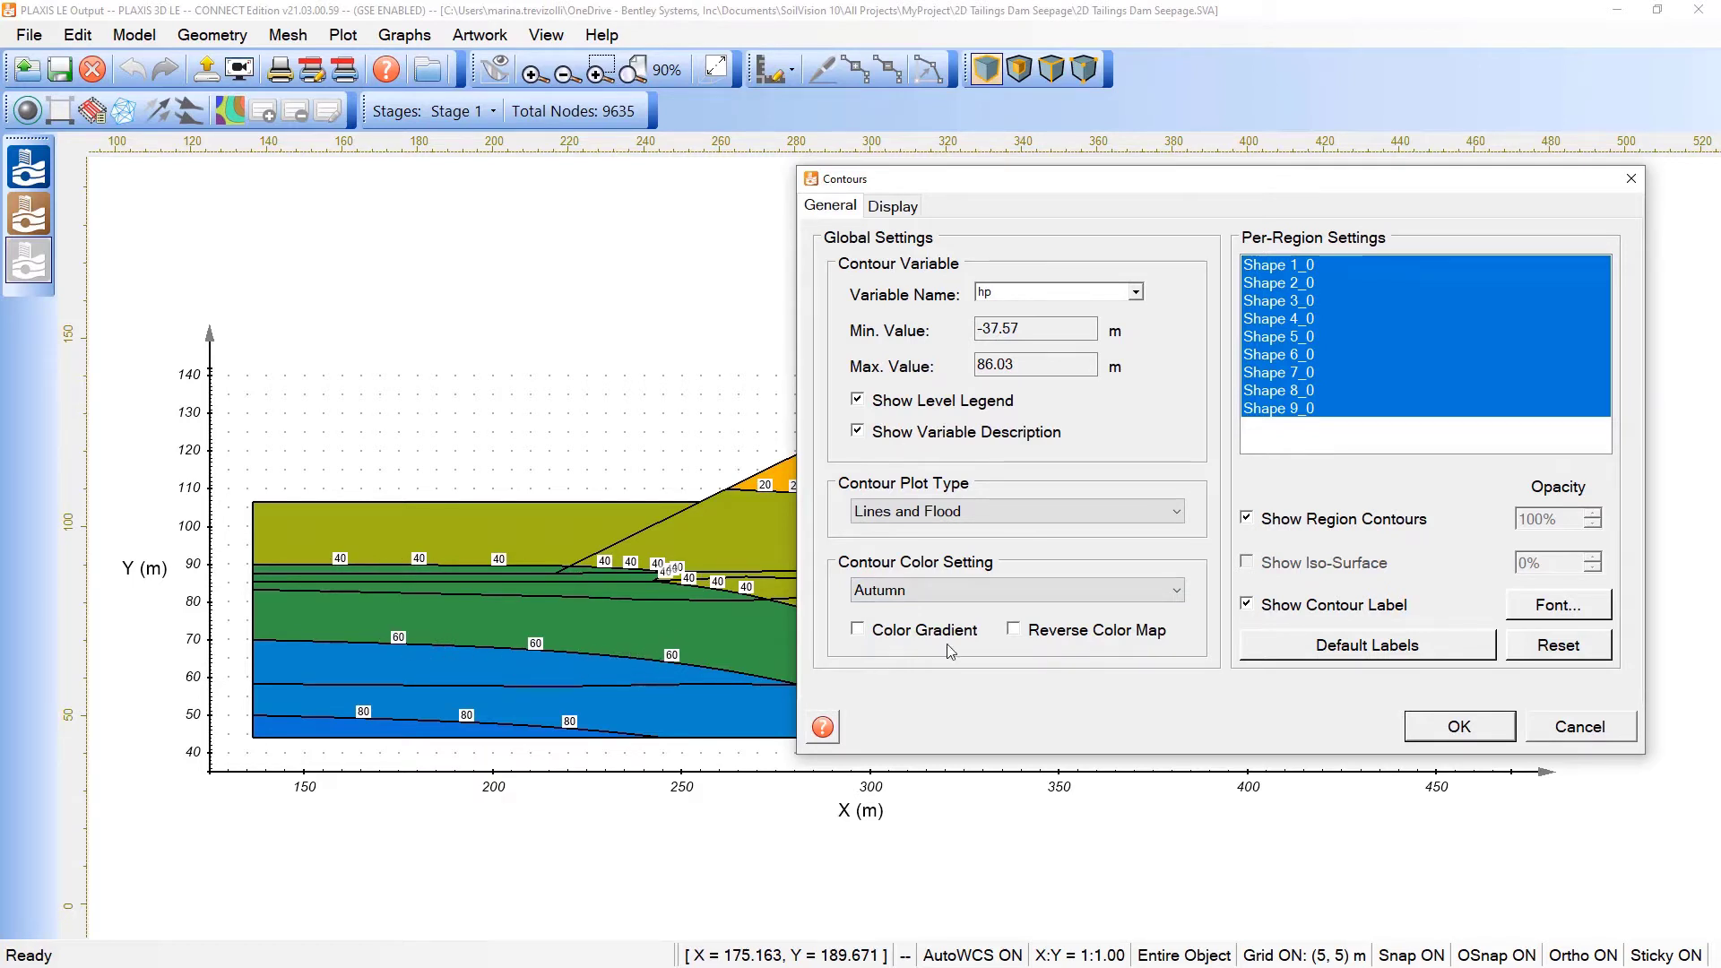
pyautogui.click(1246, 605)
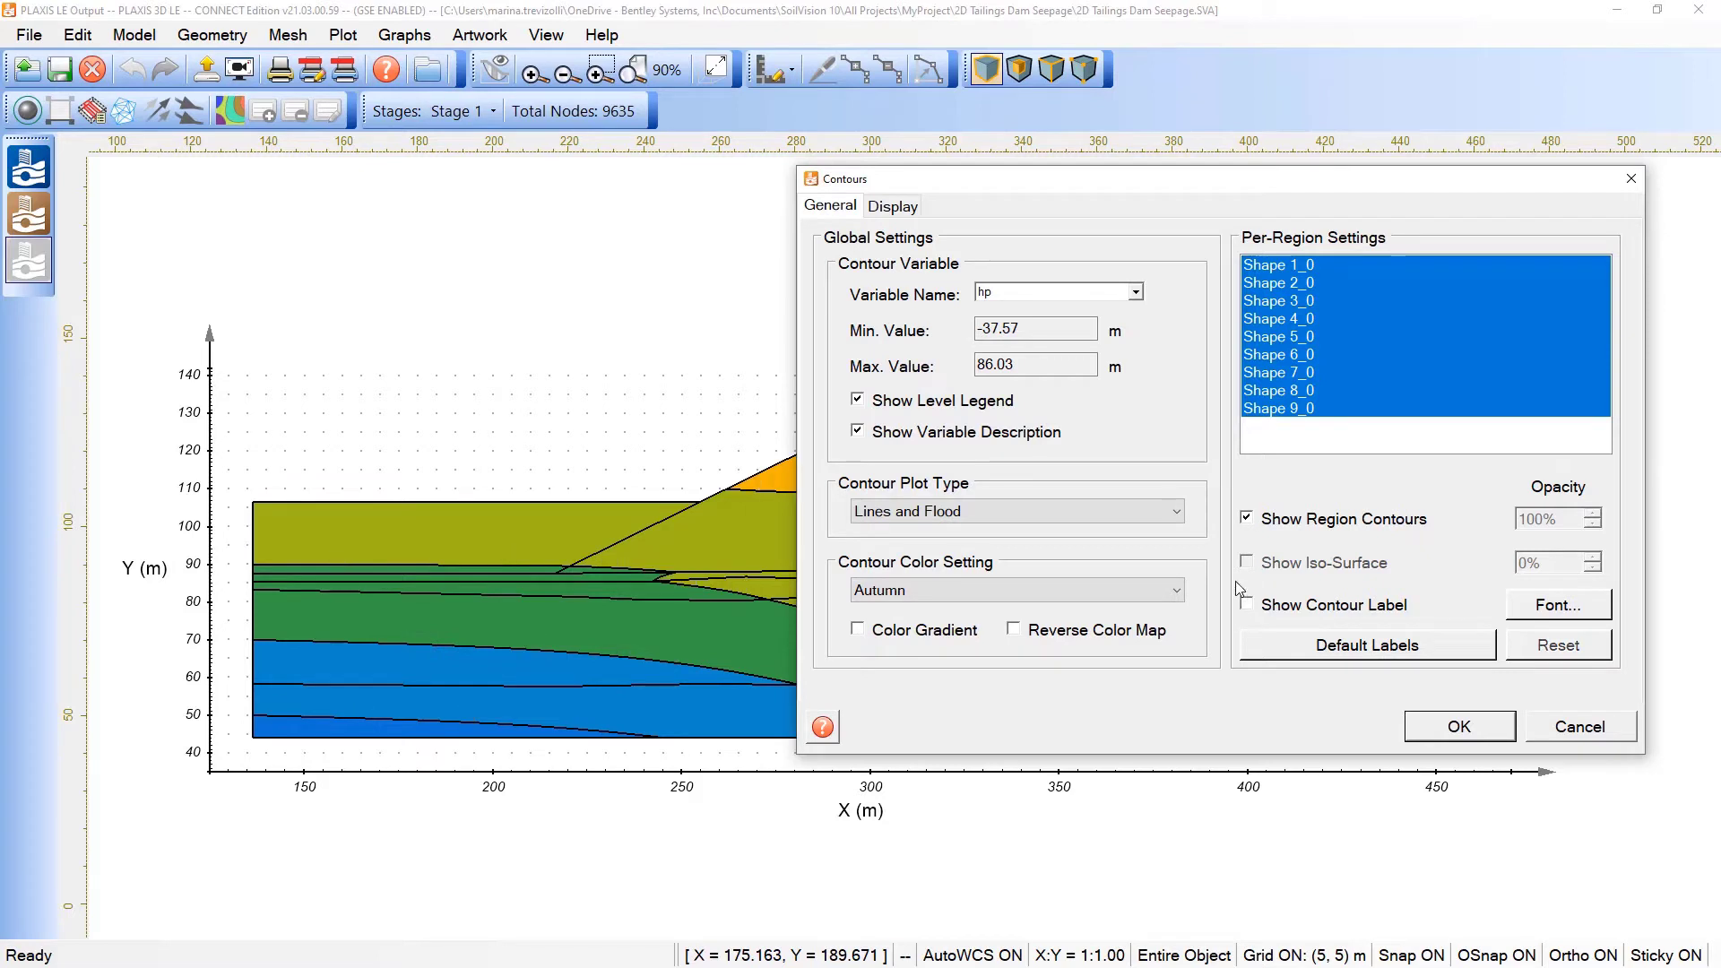
# Review the contour levels on the Display tab and apply the pressure head contours.
pyautogui.click(893, 206)
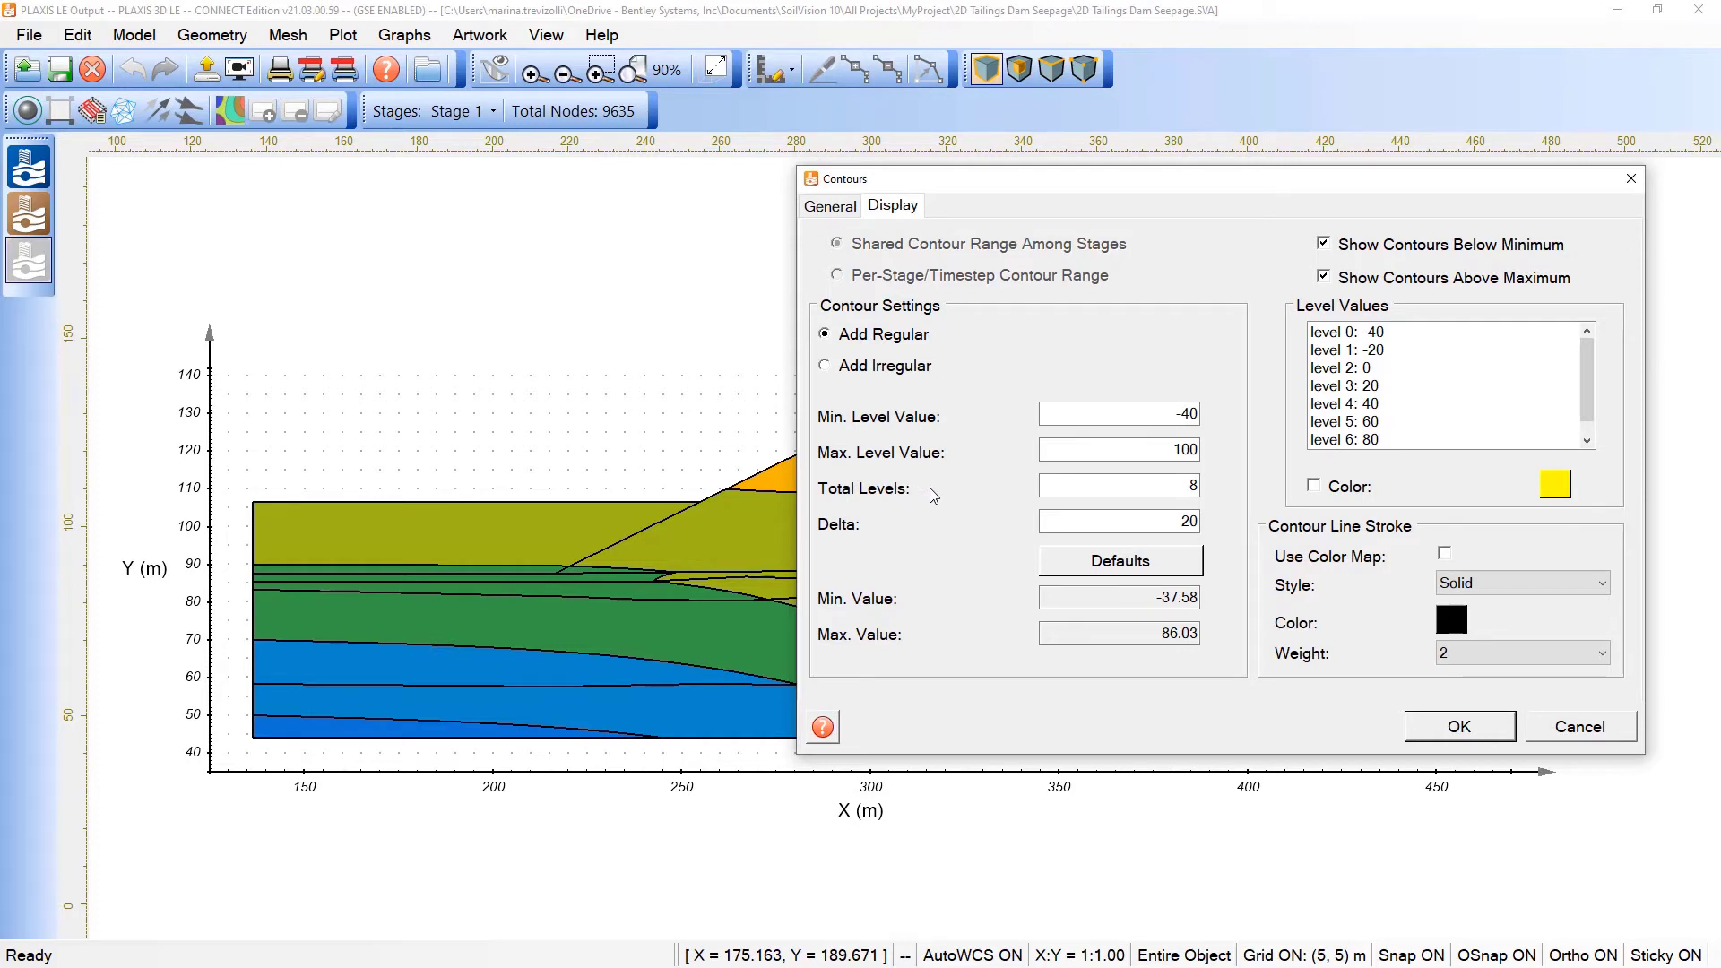
pyautogui.click(1466, 727)
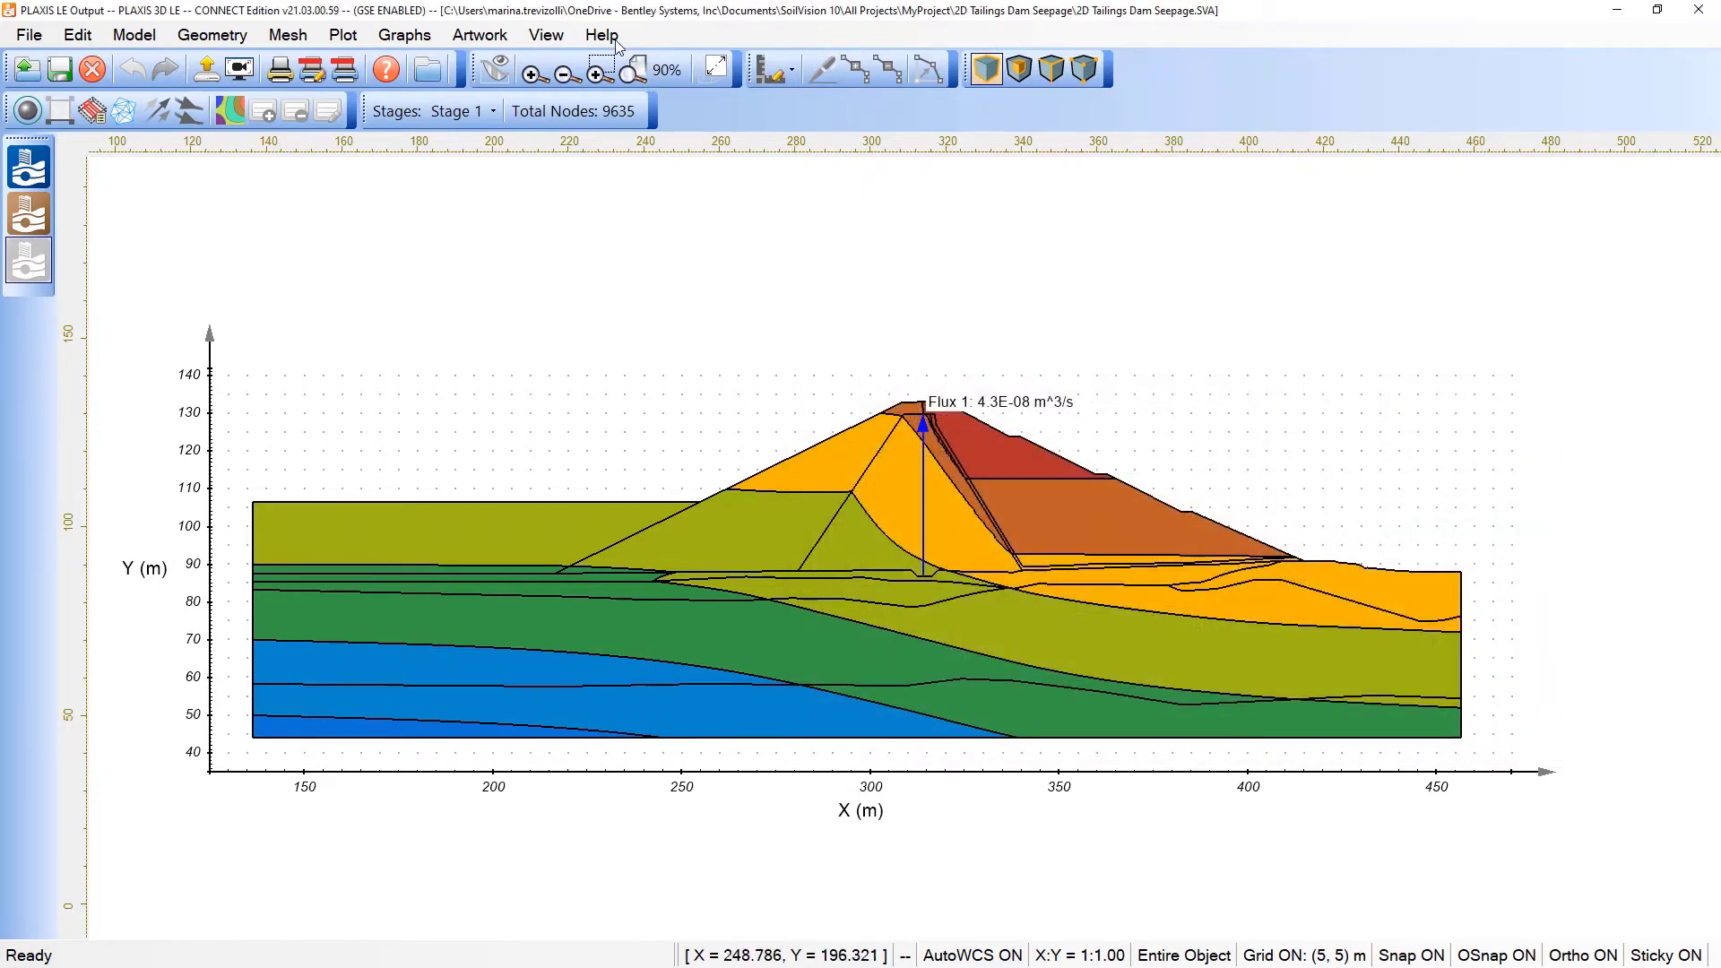
# Open Plot > Vectors and try the Advanced fluxx/fluxy component option.
pyautogui.click(367, 39)
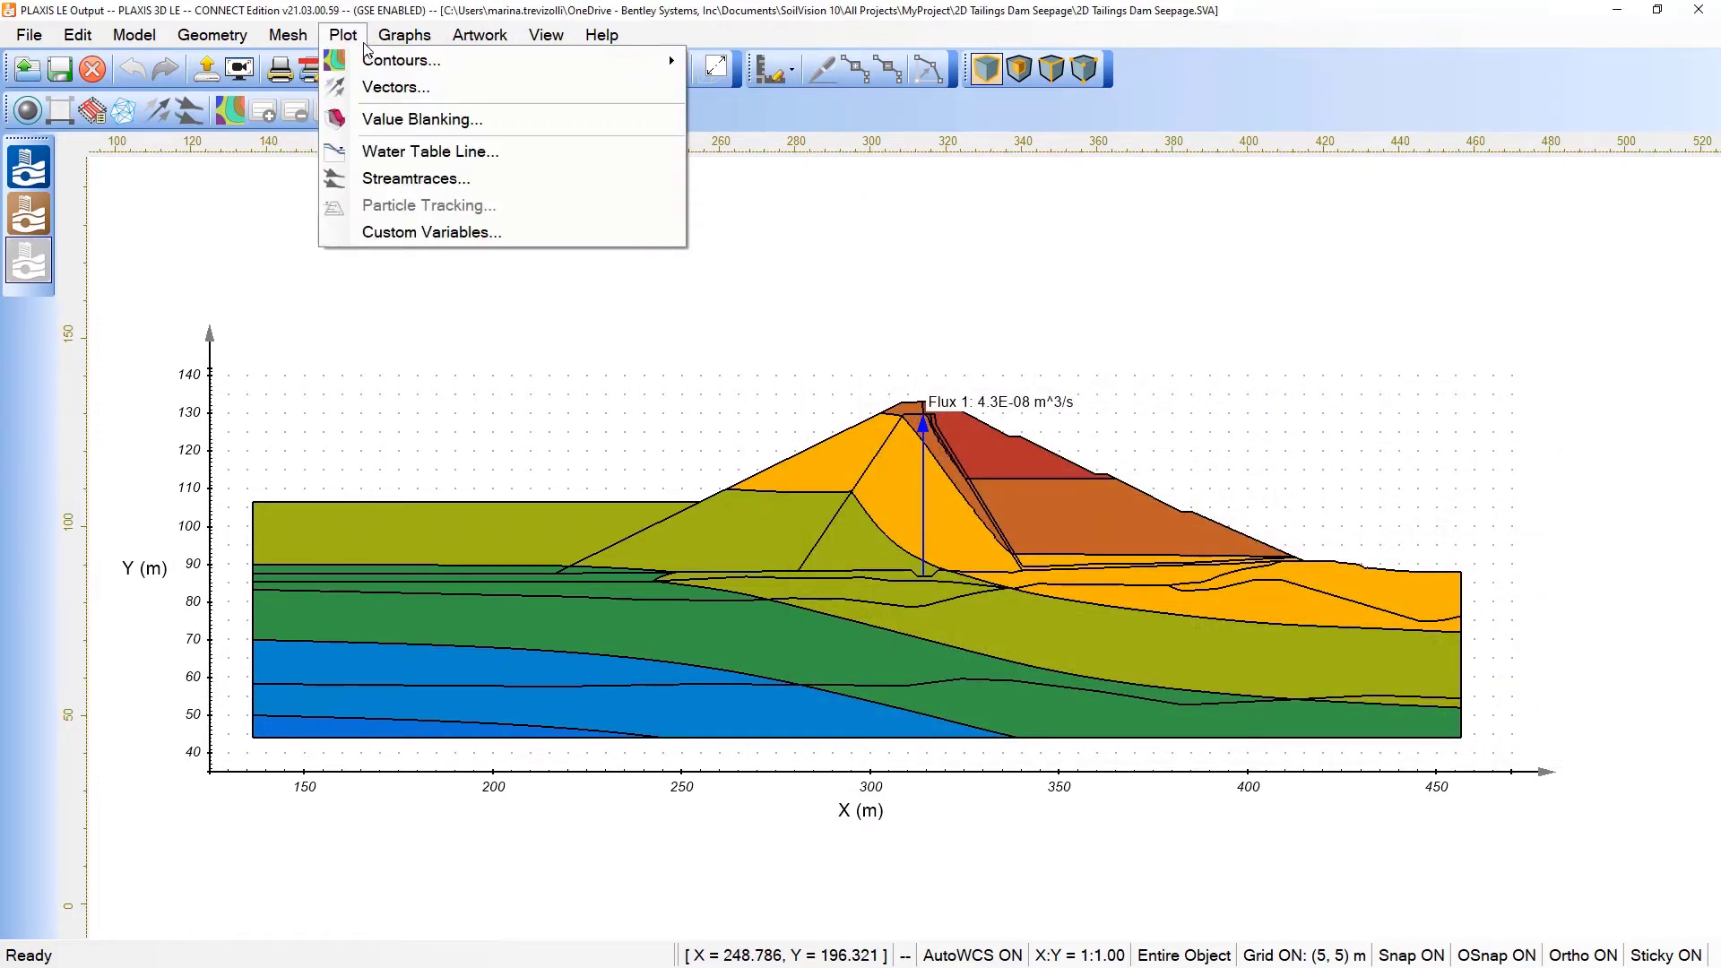
pyautogui.click(397, 88)
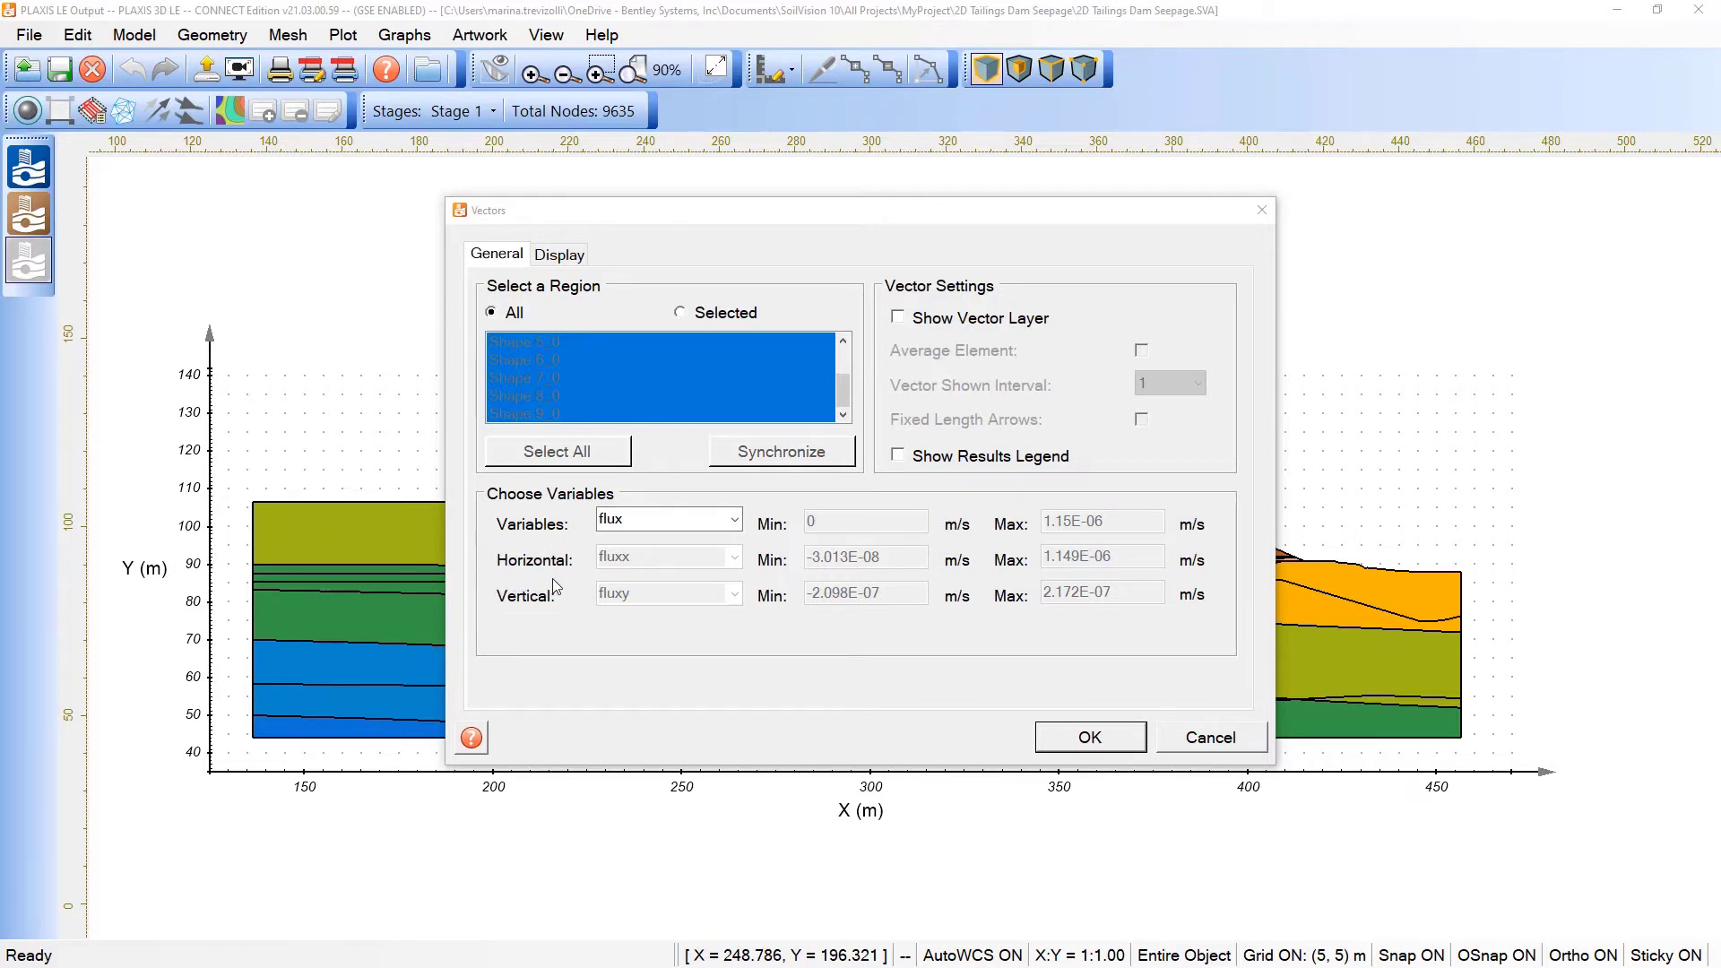
pyautogui.click(735, 520)
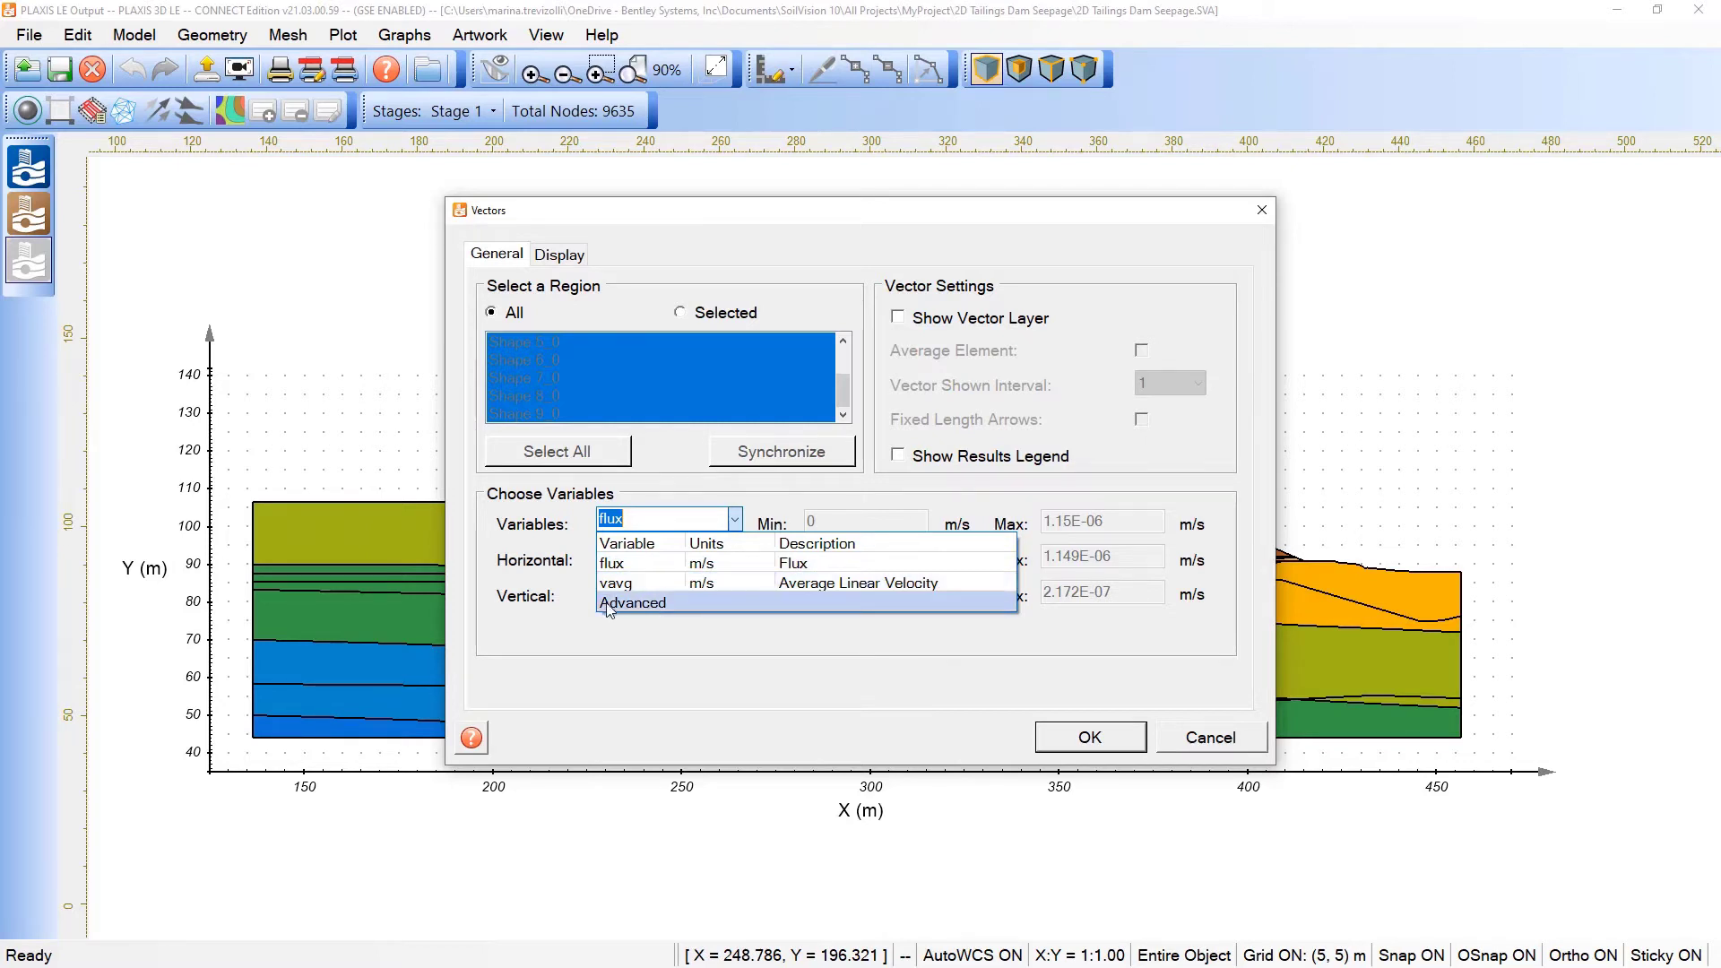
pyautogui.click(747, 604)
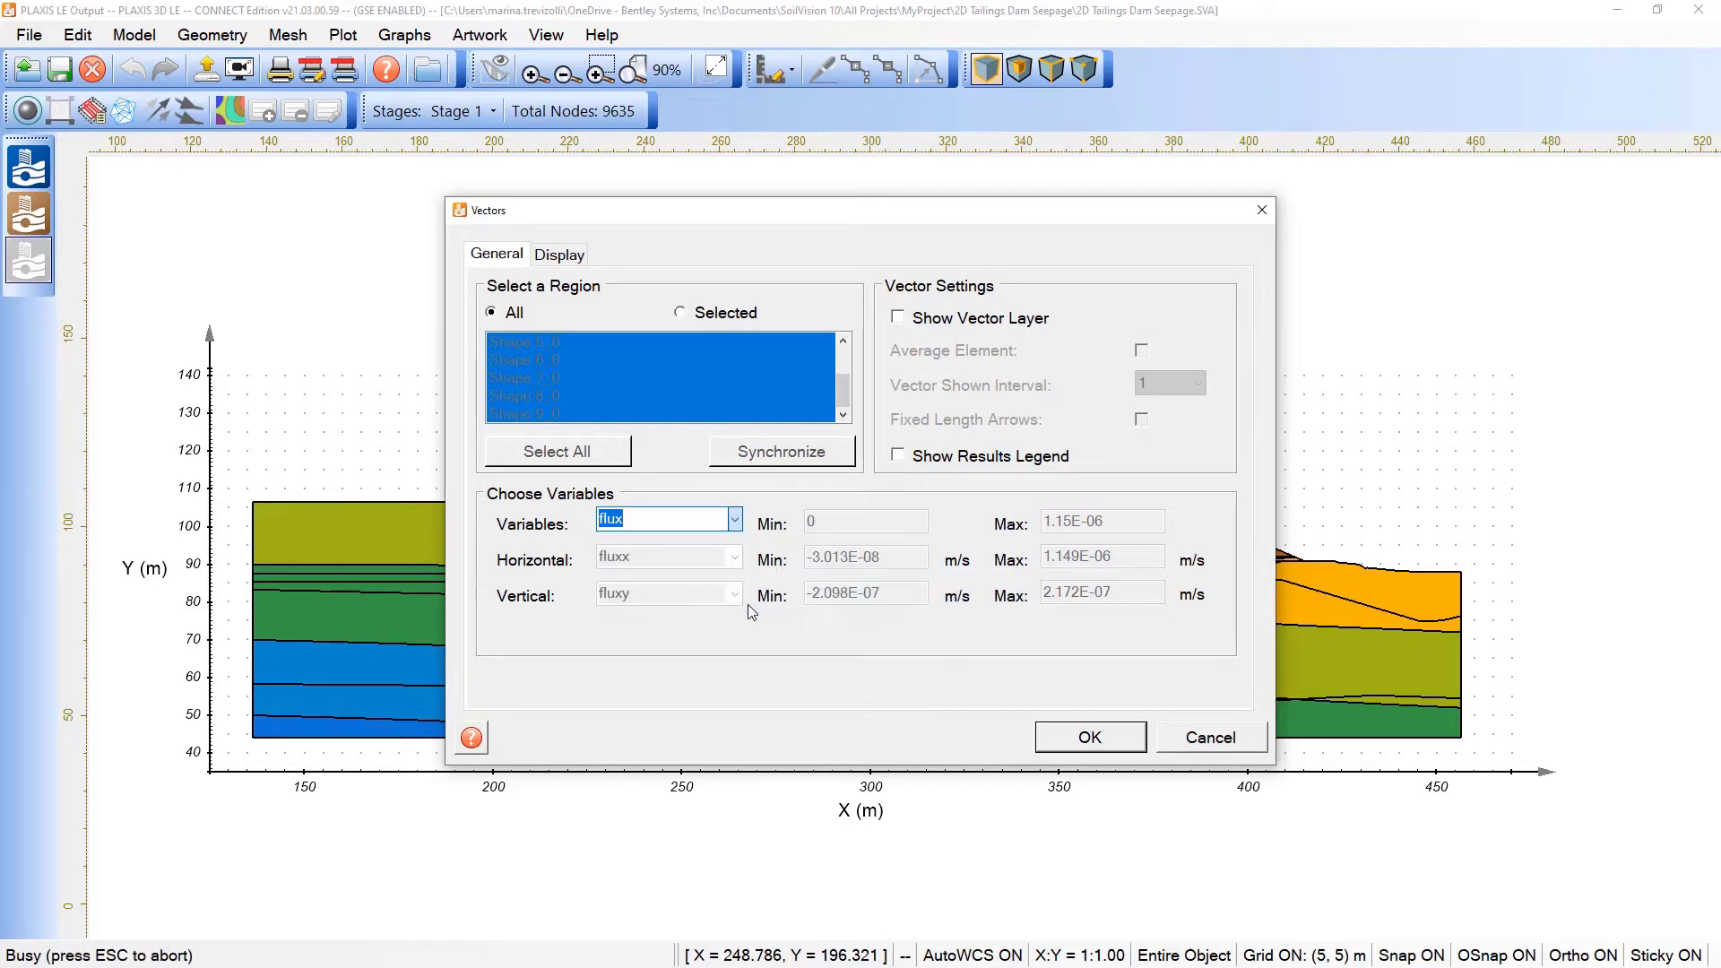
pyautogui.click(735, 559)
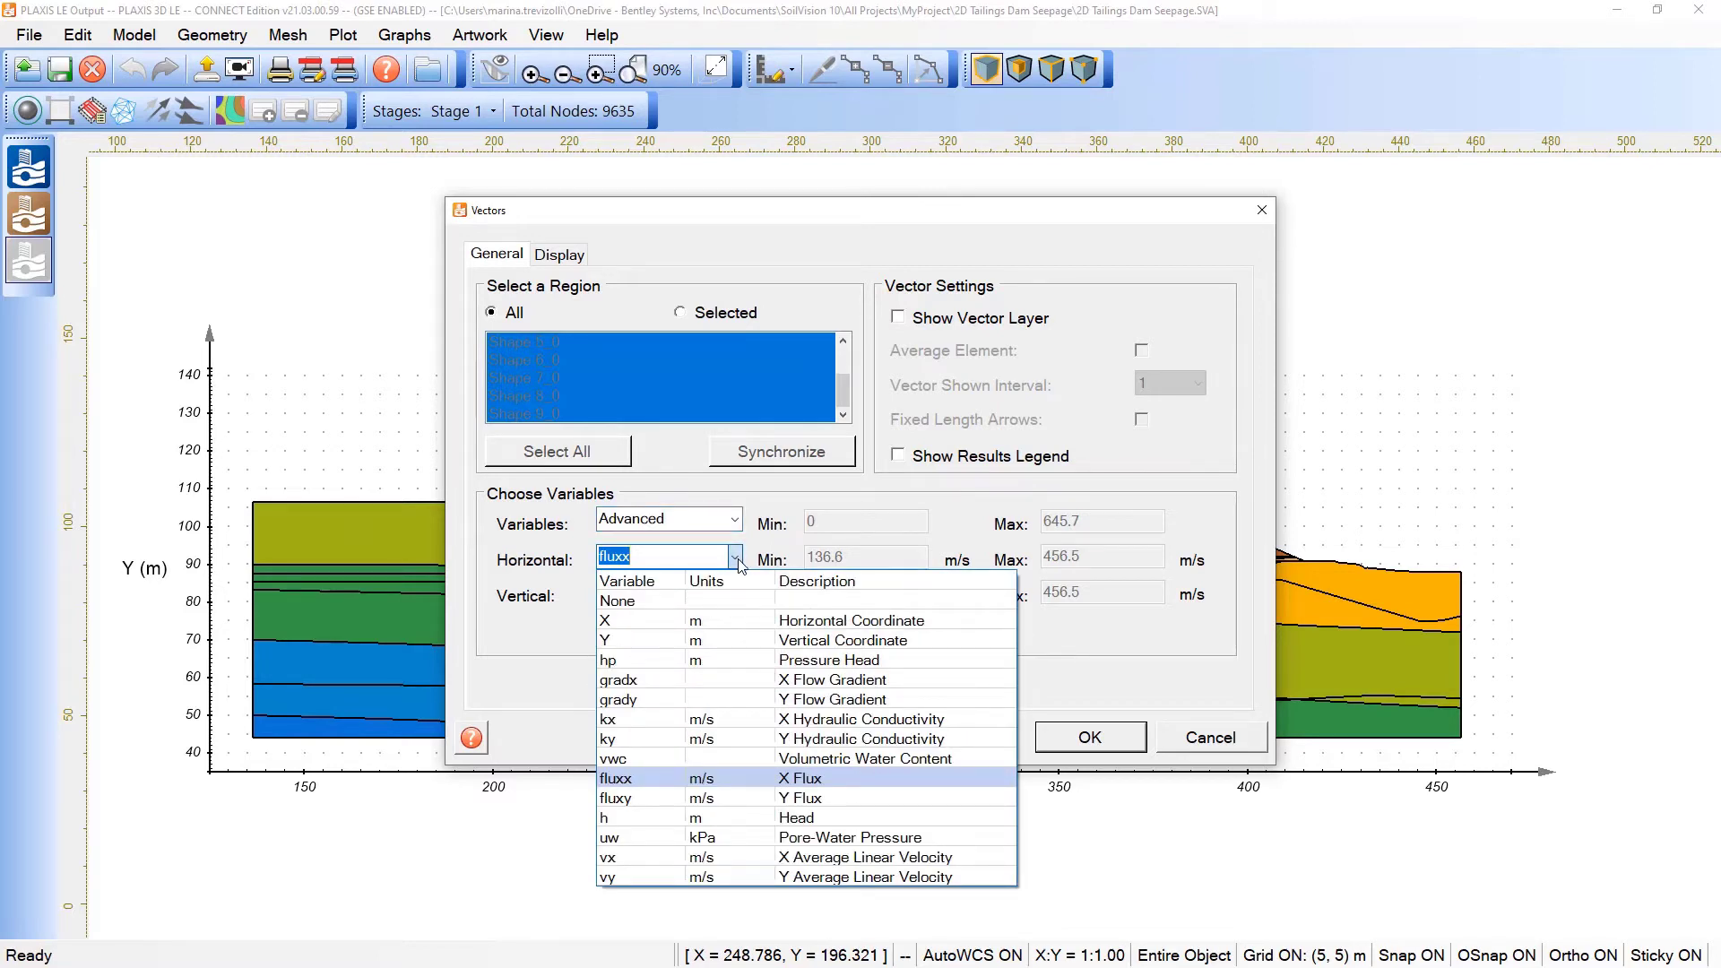
pyautogui.click(736, 559)
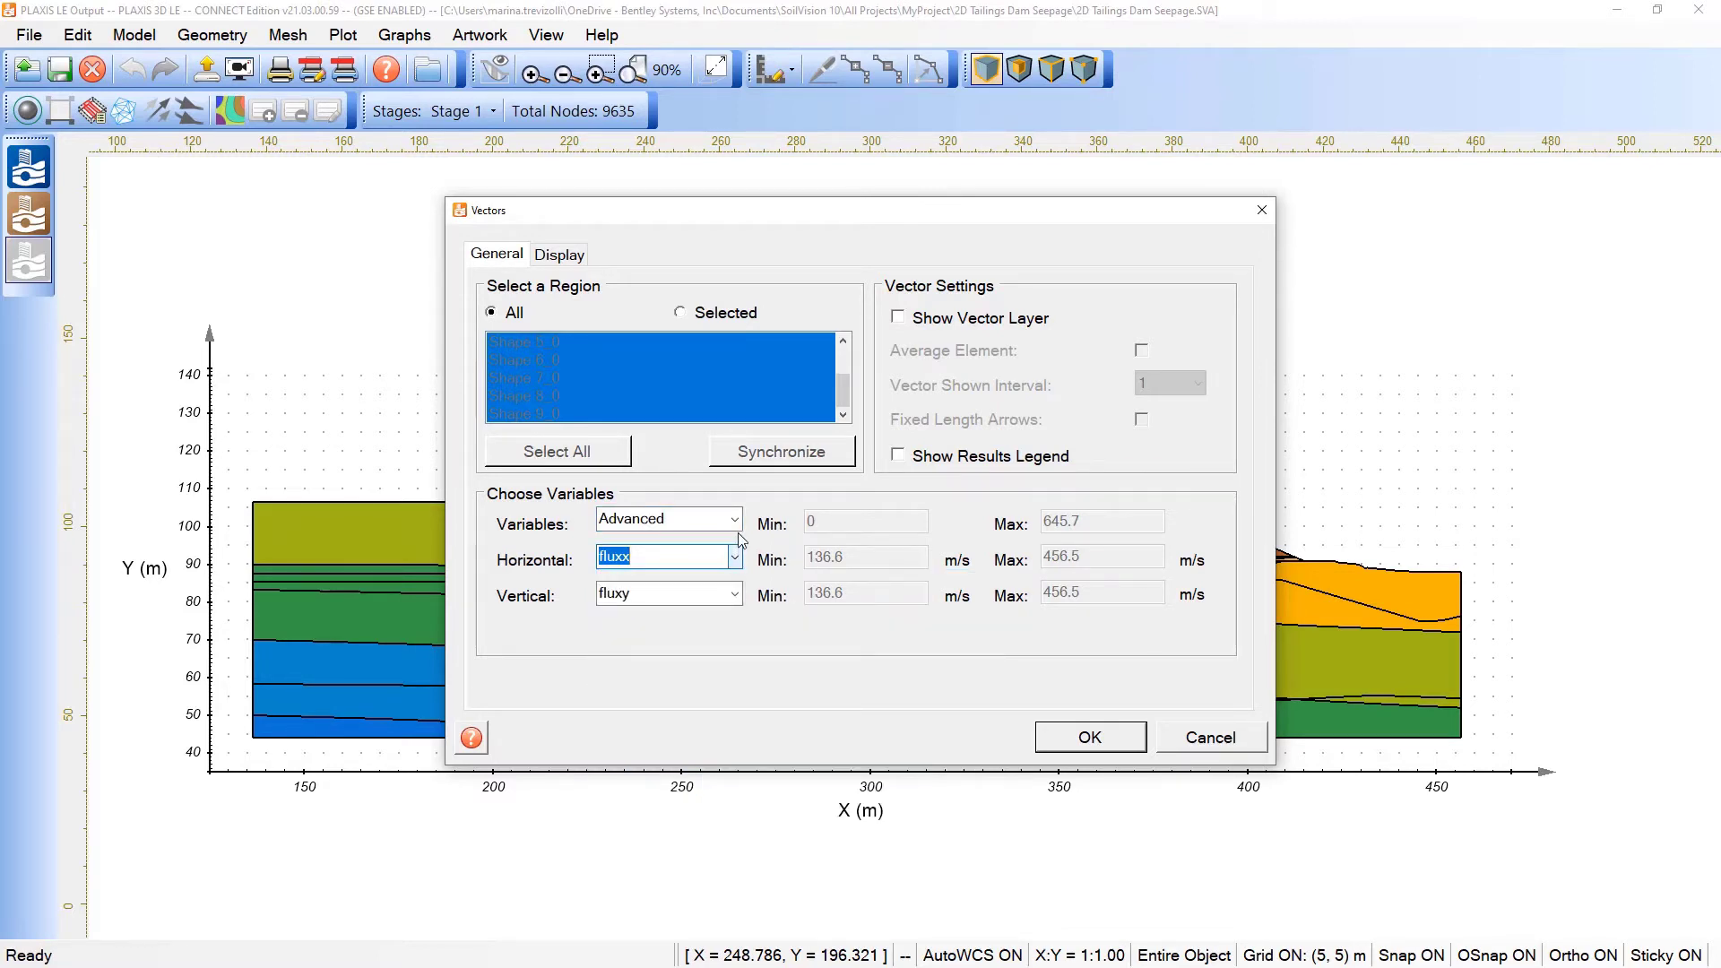
pyautogui.click(734, 519)
# Show the flux vector layer at display interval 1.
pyautogui.click(744, 562)
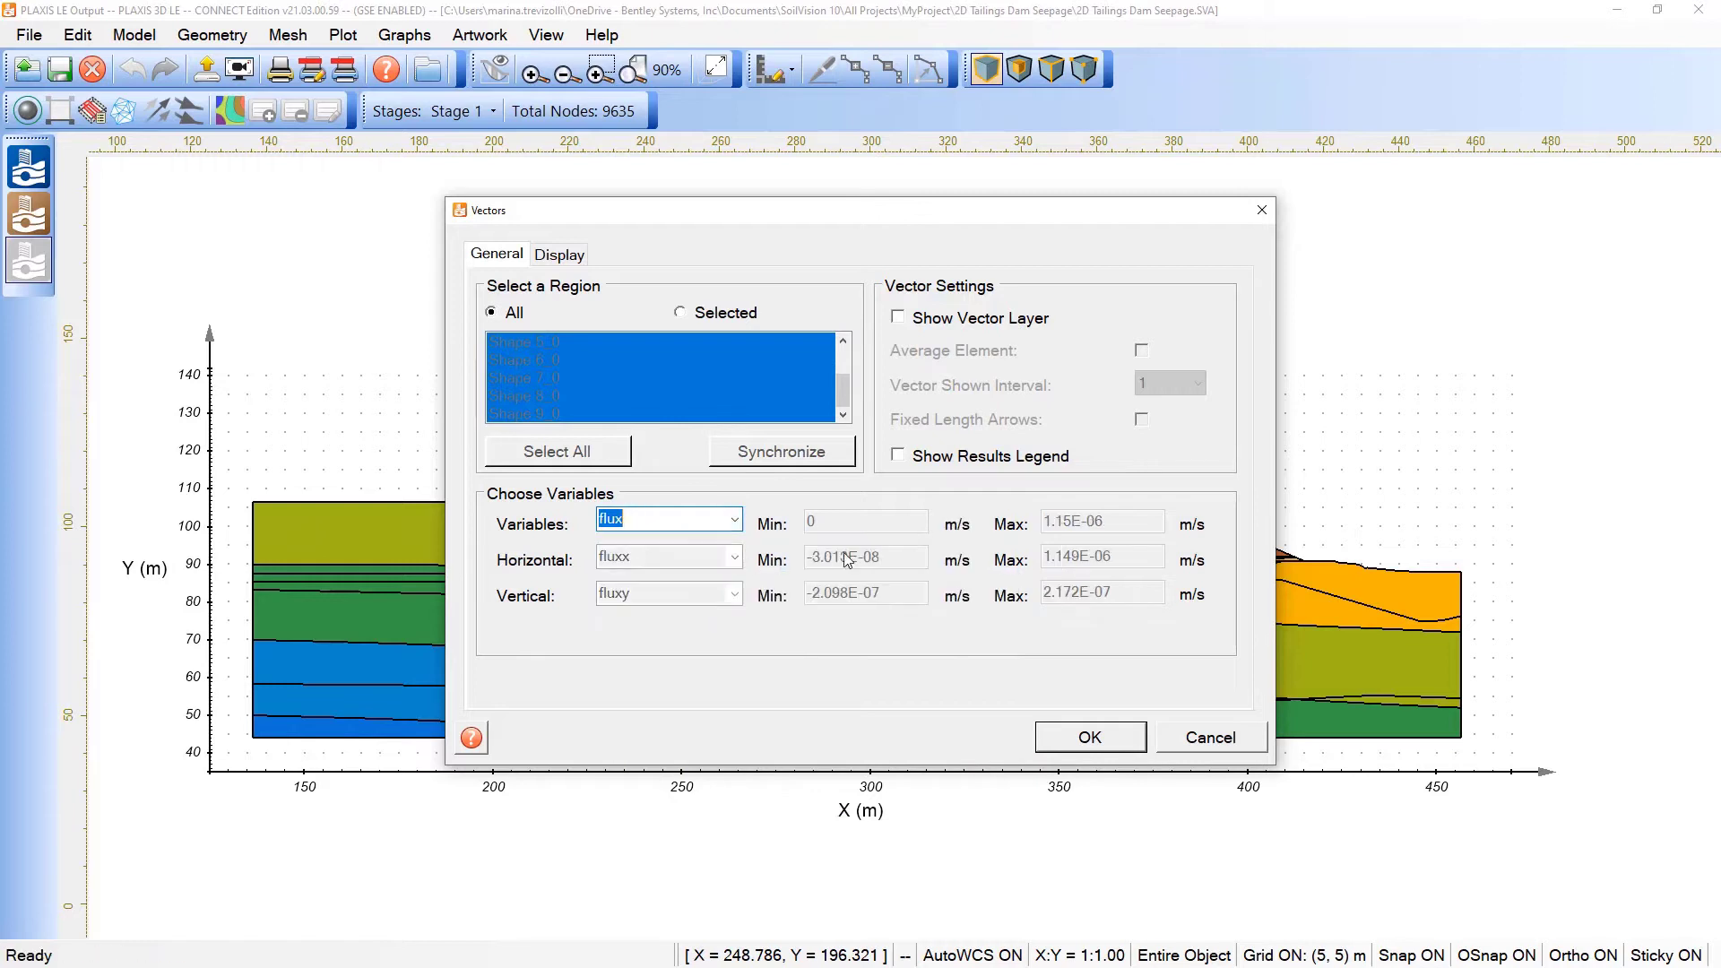
pyautogui.click(898, 318)
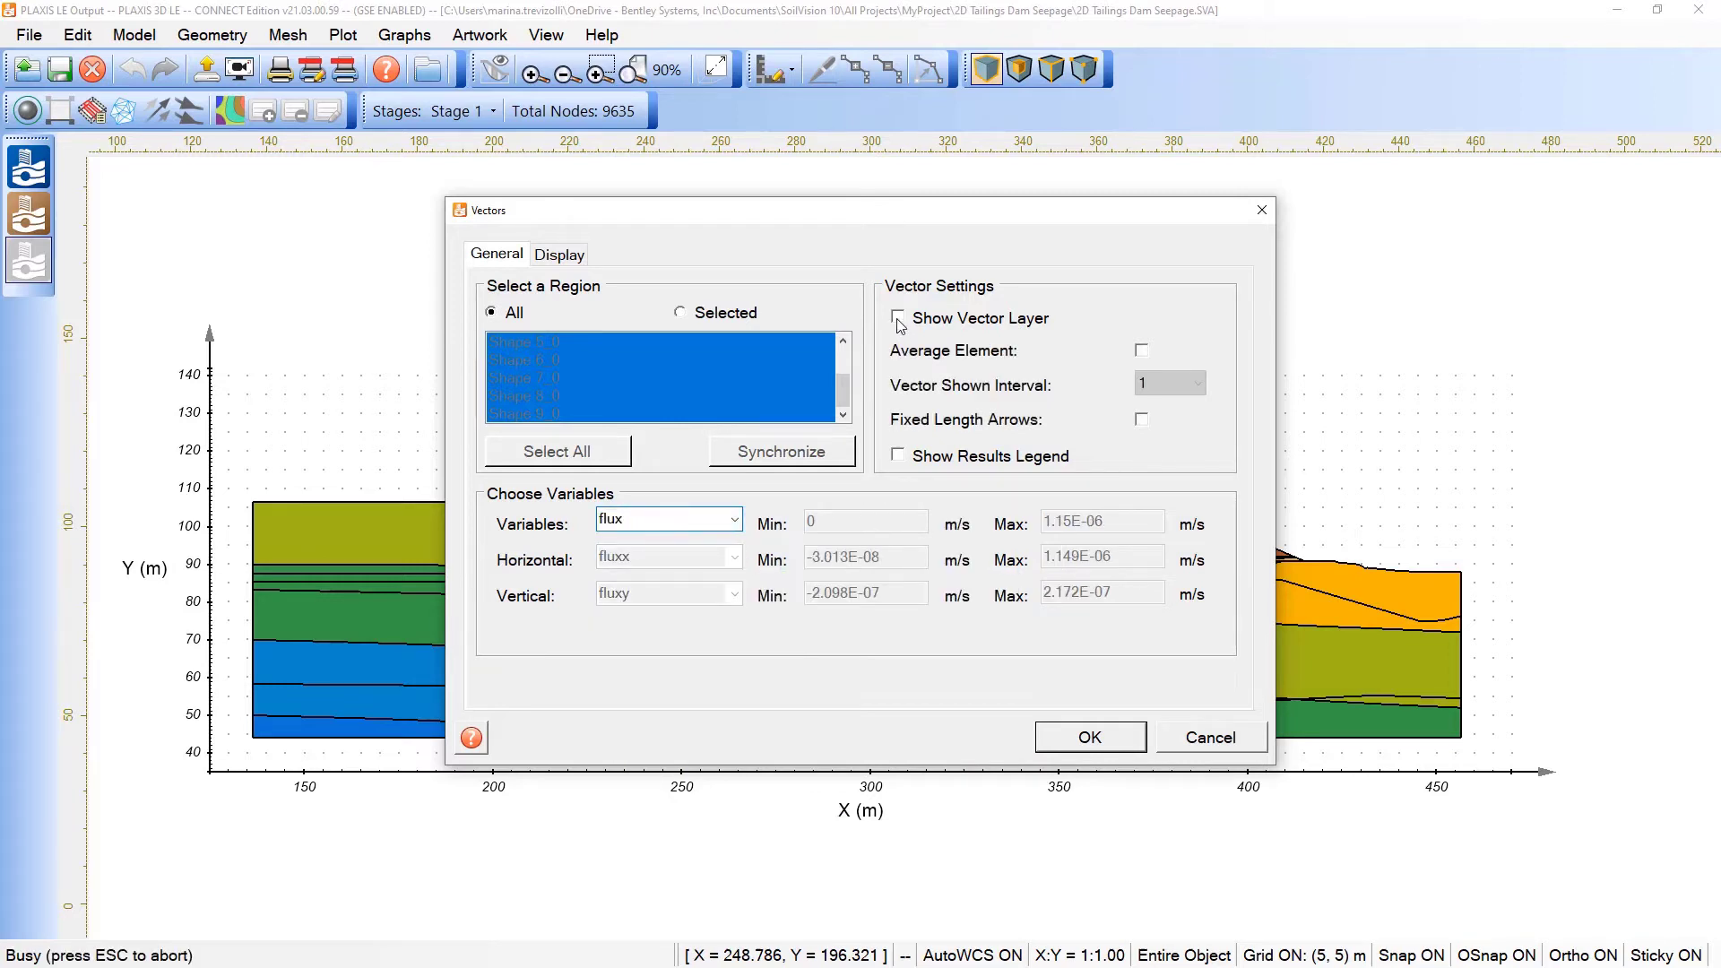
pyautogui.moveTo(915, 217)
pyautogui.mouseDown()
pyautogui.moveTo(1564, 234)
pyautogui.moveTo(885, 222)
pyautogui.mouseUp()
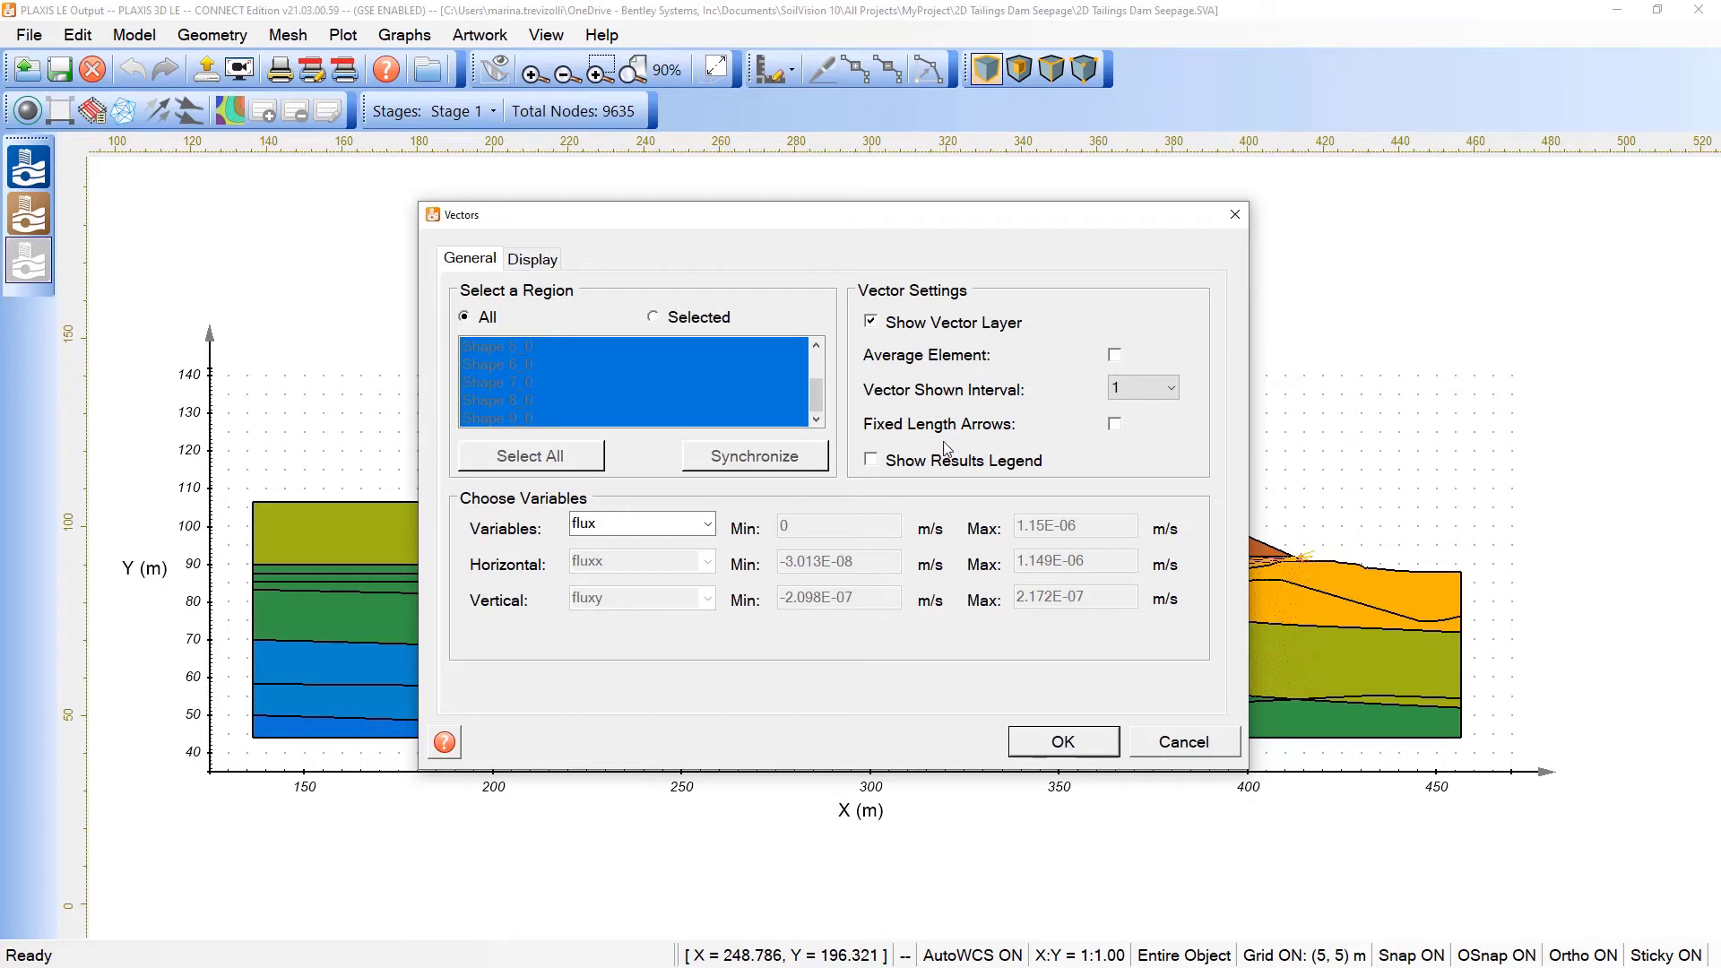
pyautogui.click(1145, 396)
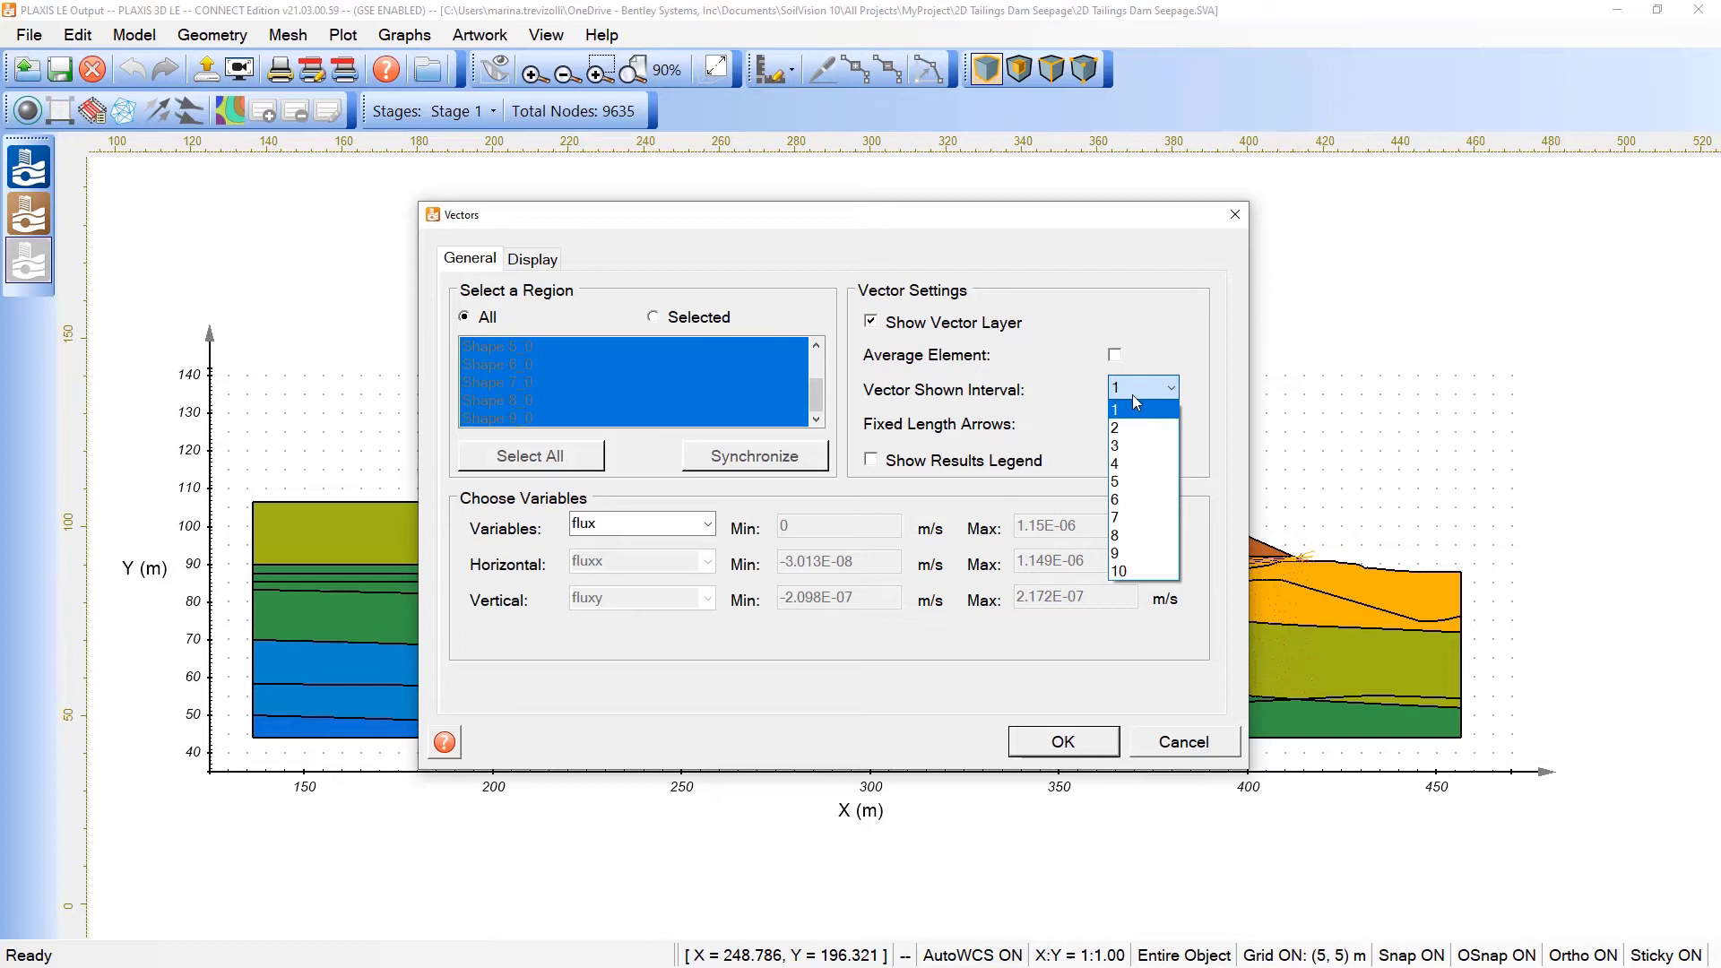
pyautogui.click(1133, 400)
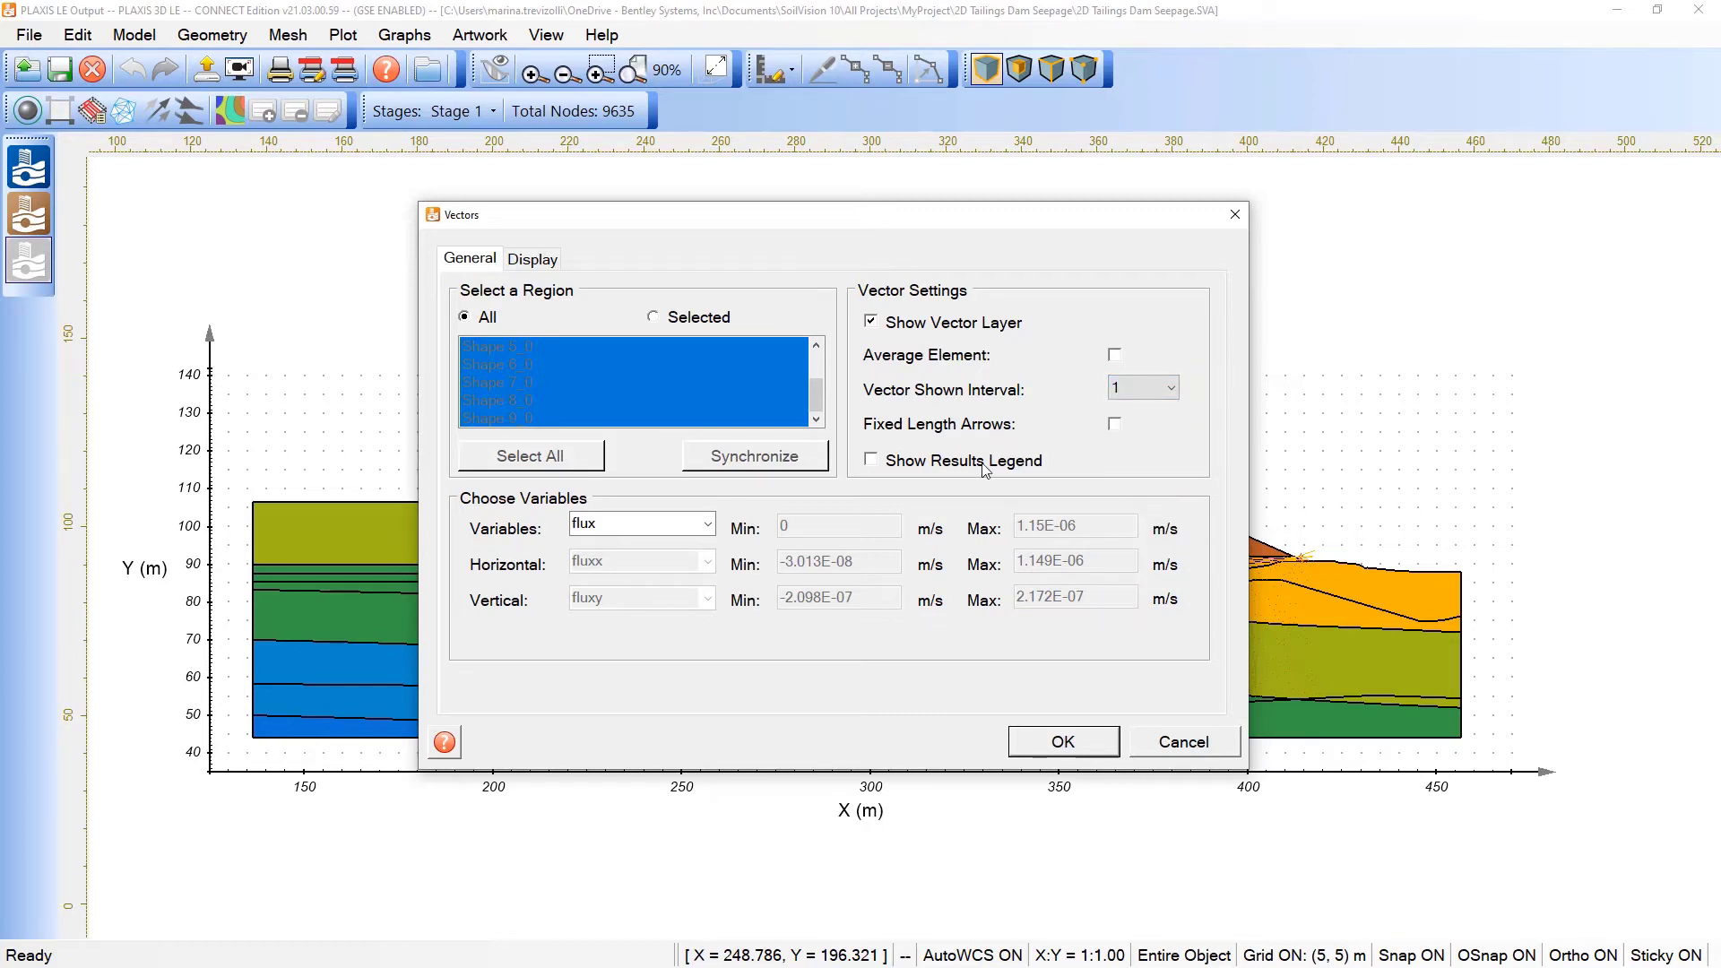
# Hide the vector legend and raise the maximum arrow length to 58%.
pyautogui.click(871, 462)
pyautogui.click(552, 267)
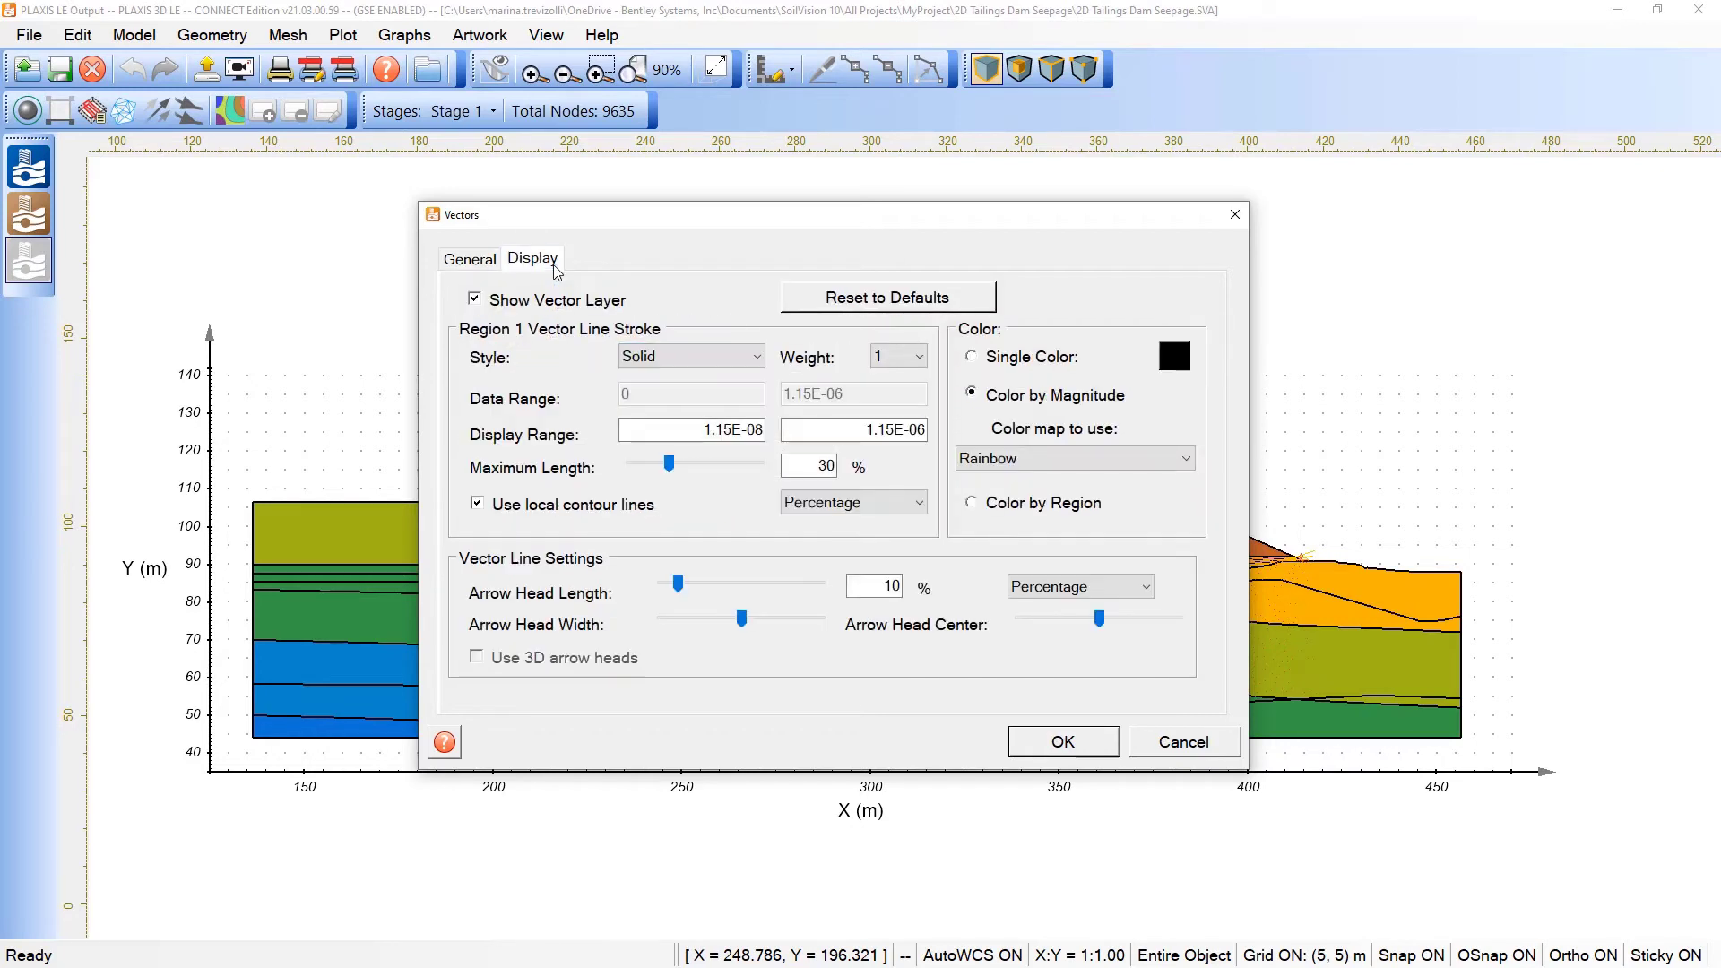
pyautogui.moveTo(681, 466); pyautogui.dragTo(706, 466)
pyautogui.moveTo(750, 228); pyautogui.dragTo(508, 208)
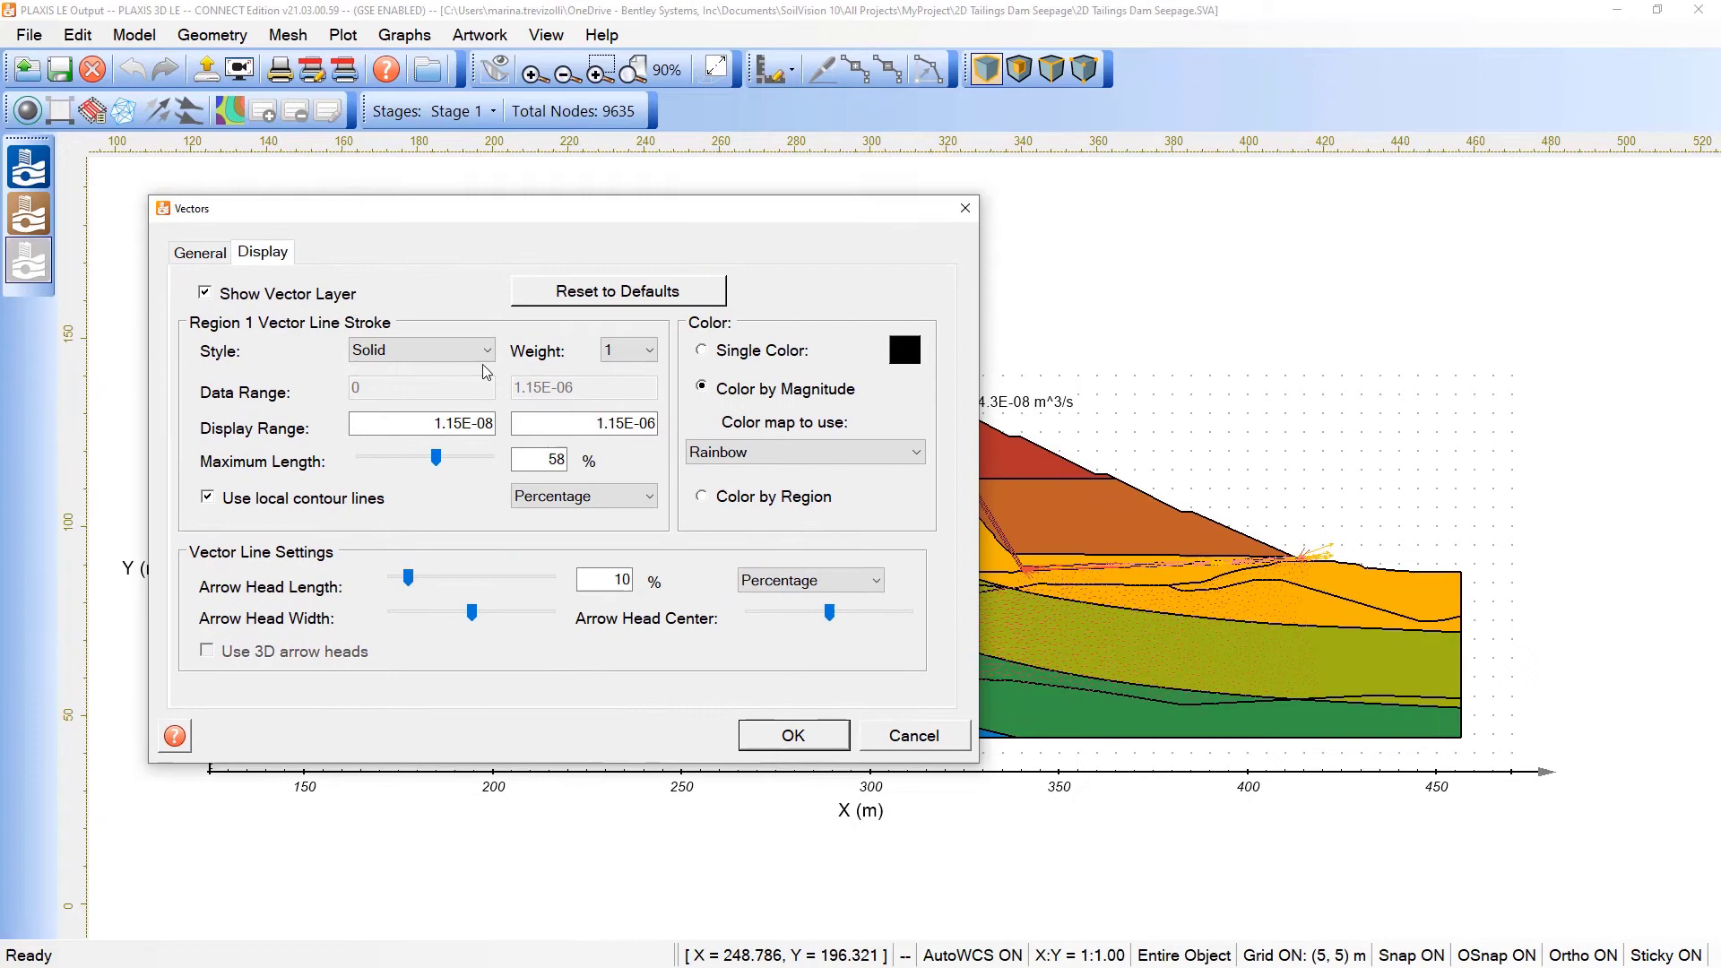
# Apply the vector settings, then open Value Blanking Settings and move its window aside.
pyautogui.press('Return')
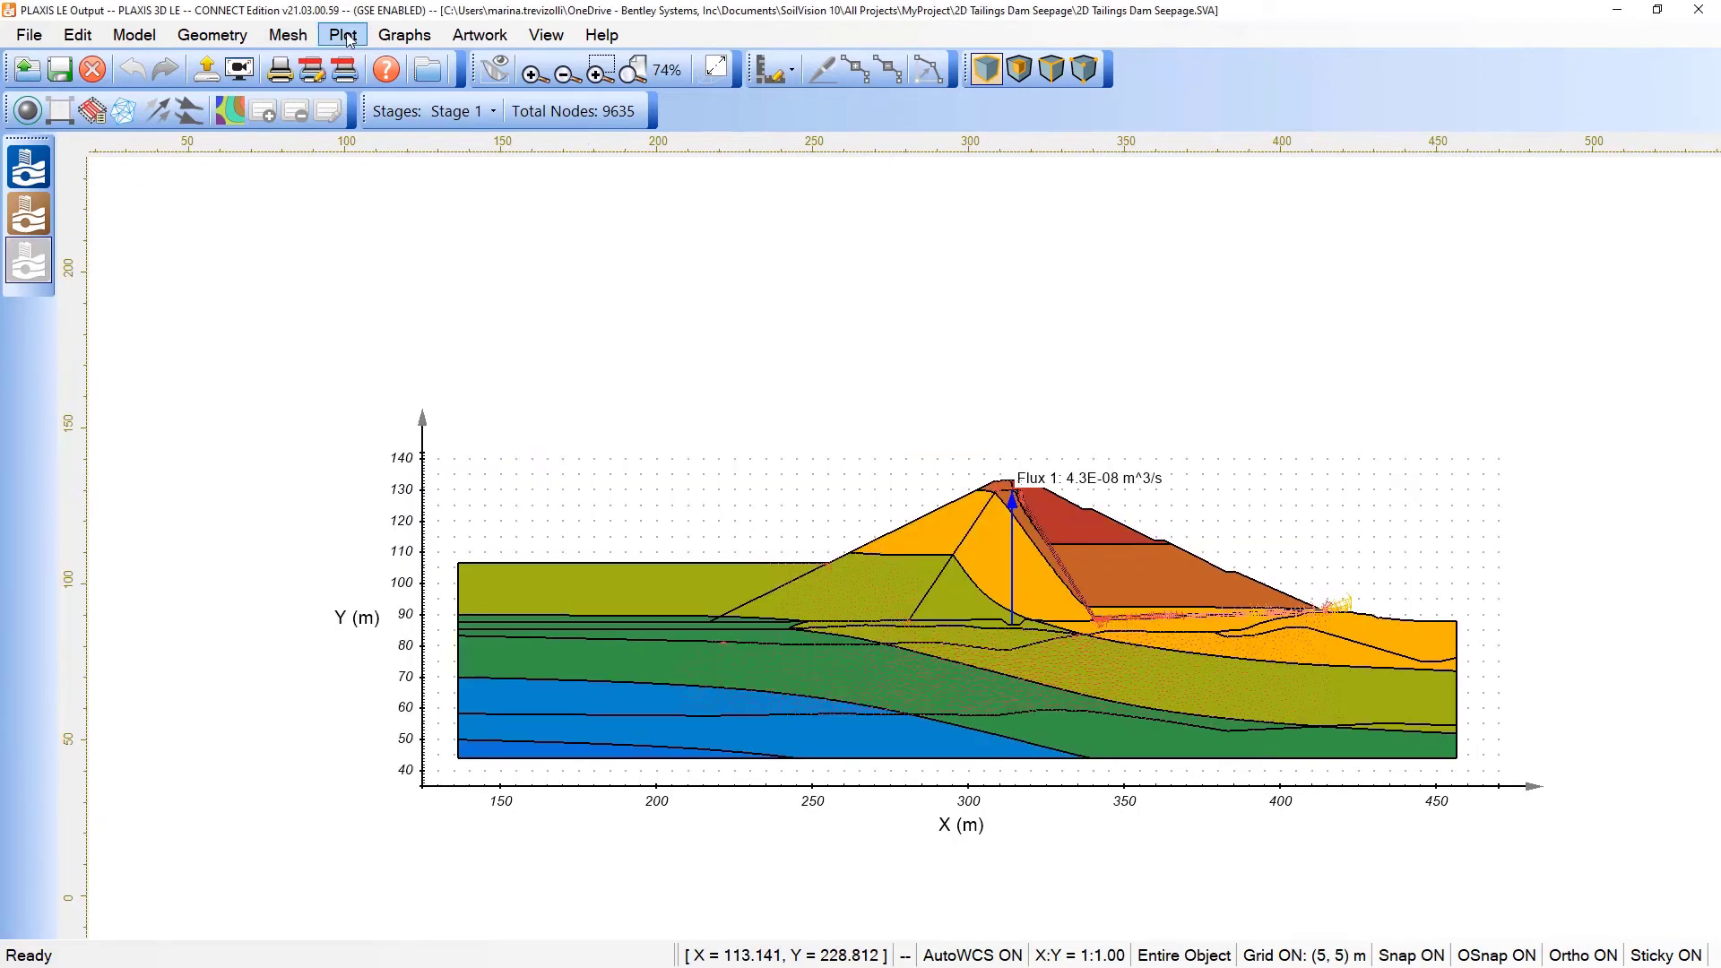
pyautogui.click(344, 34)
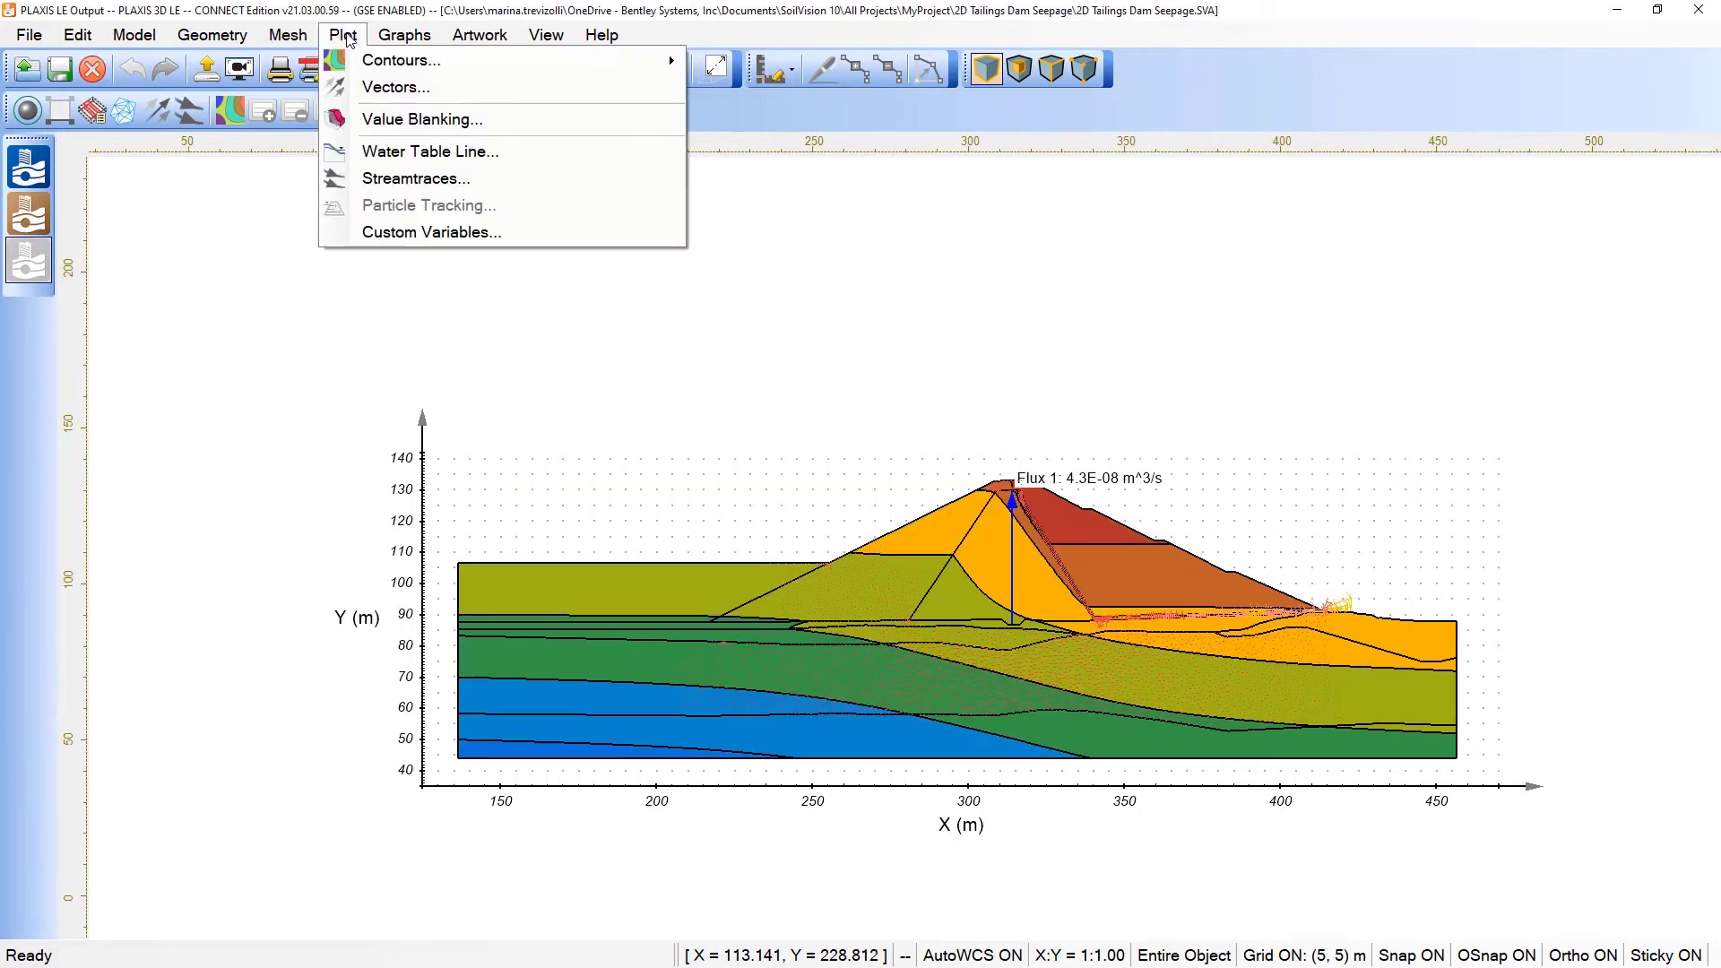
pyautogui.click(421, 120)
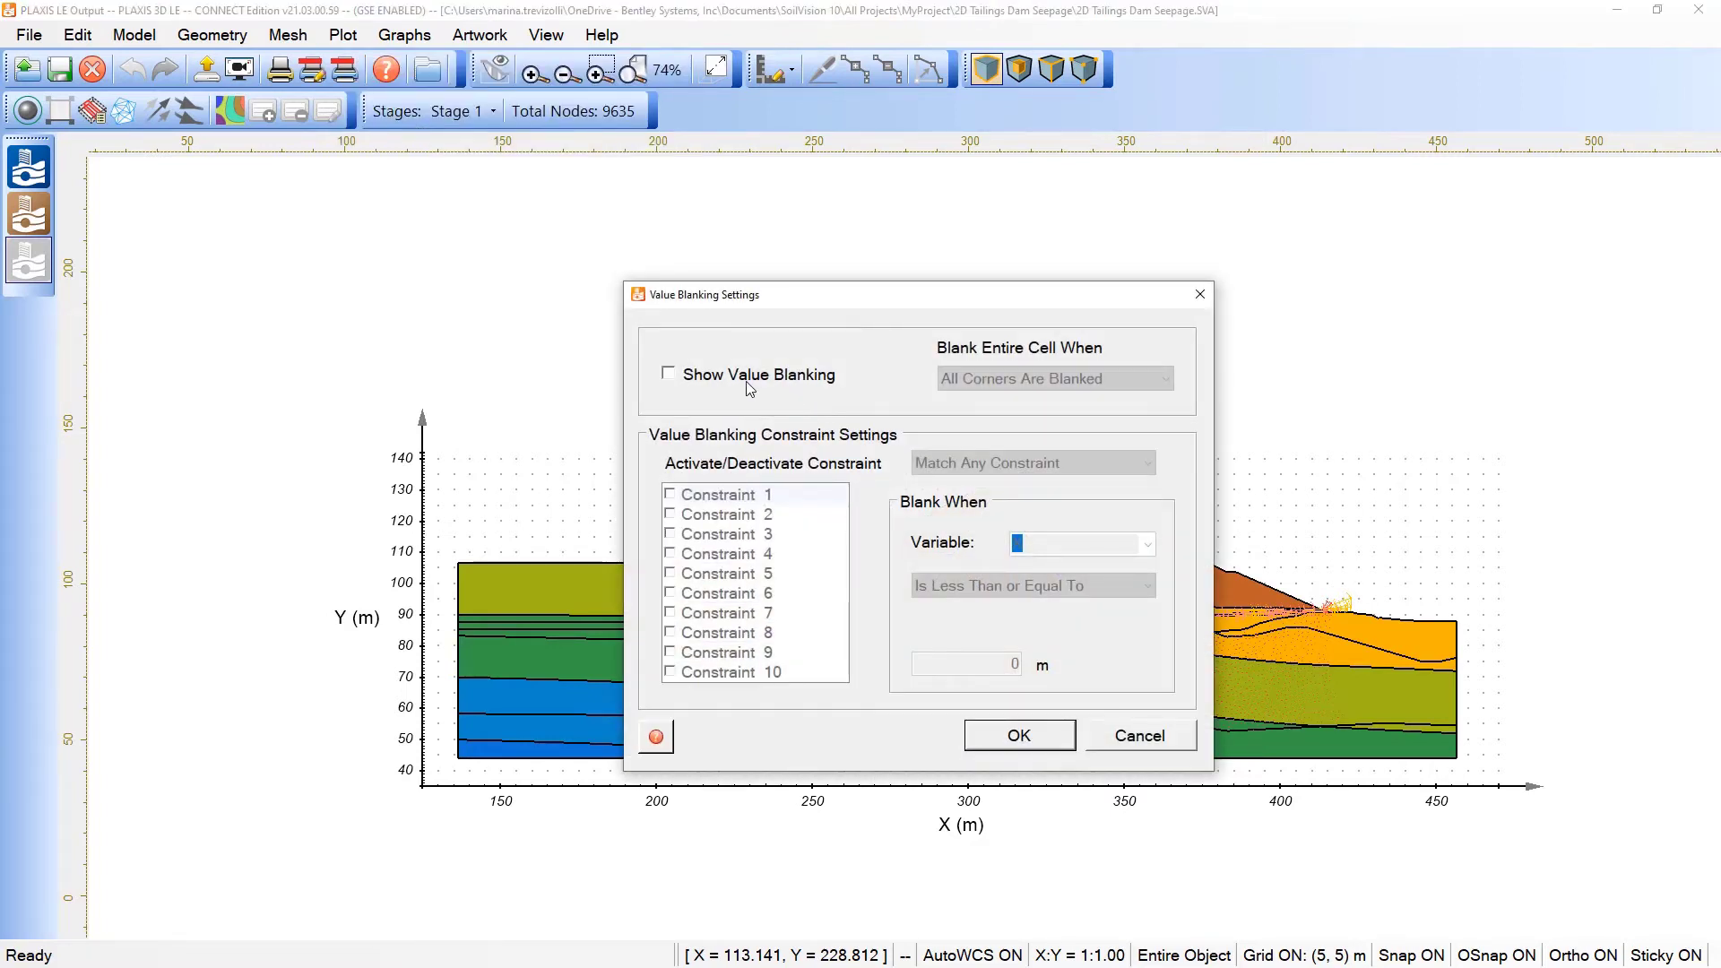
pyautogui.moveTo(853, 302); pyautogui.dragTo(687, 228)
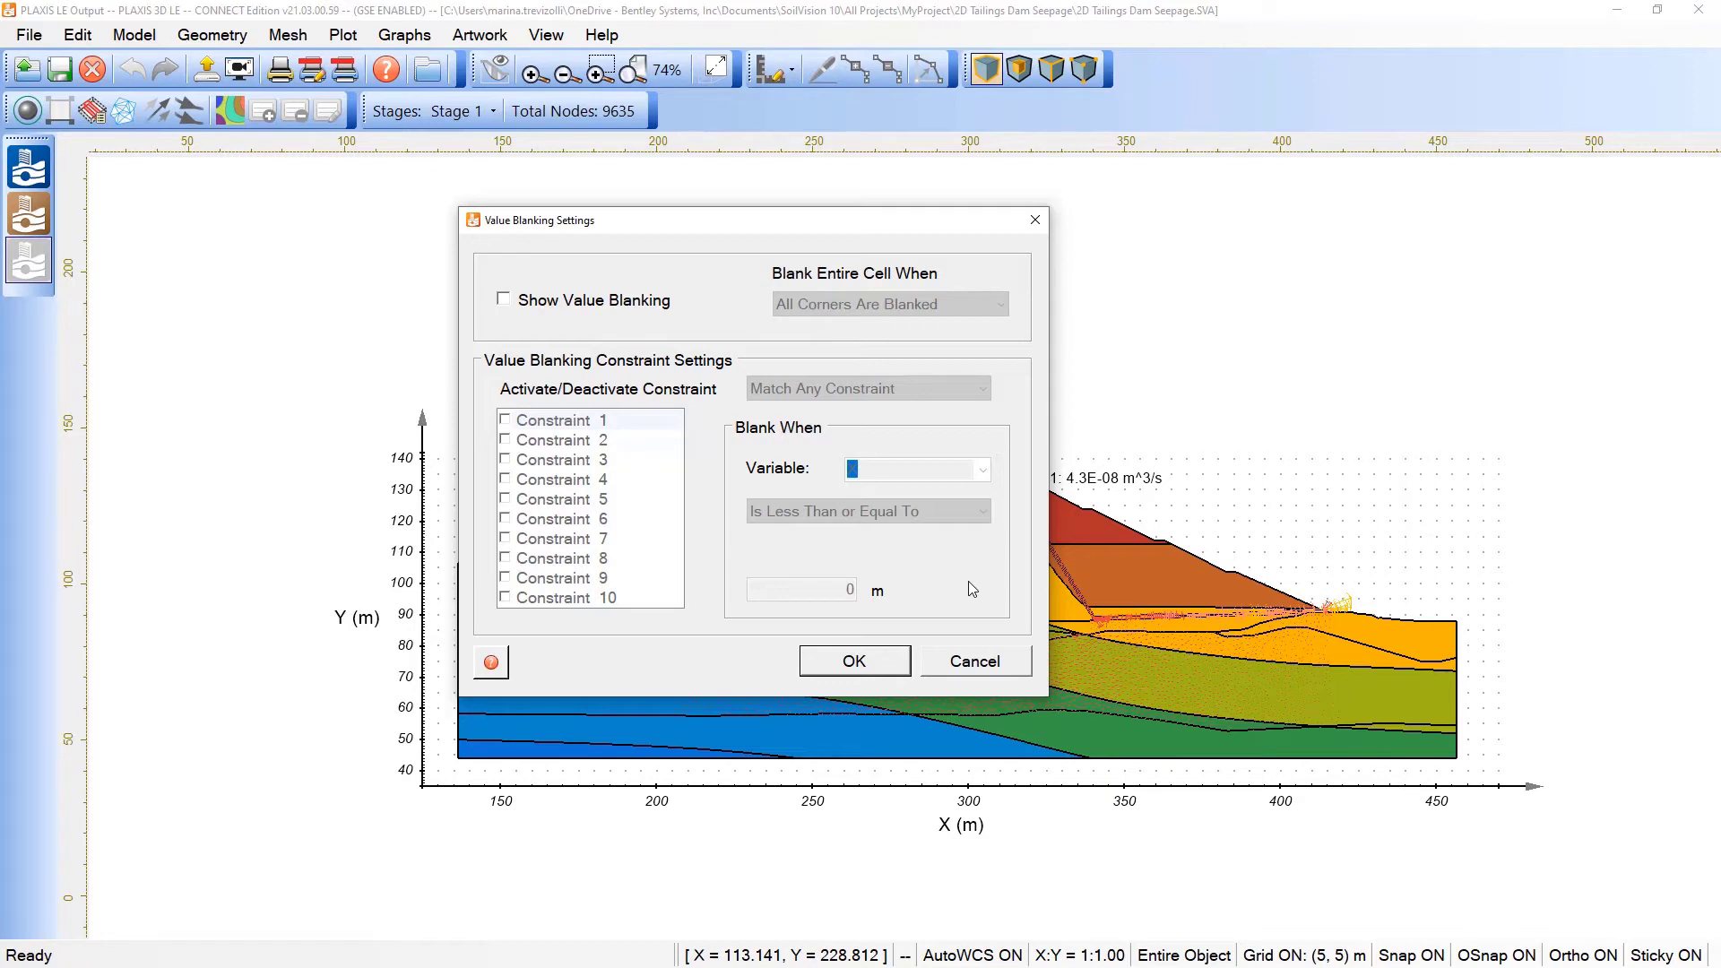
pyautogui.moveTo(588, 233); pyautogui.dragTo(255, 190)
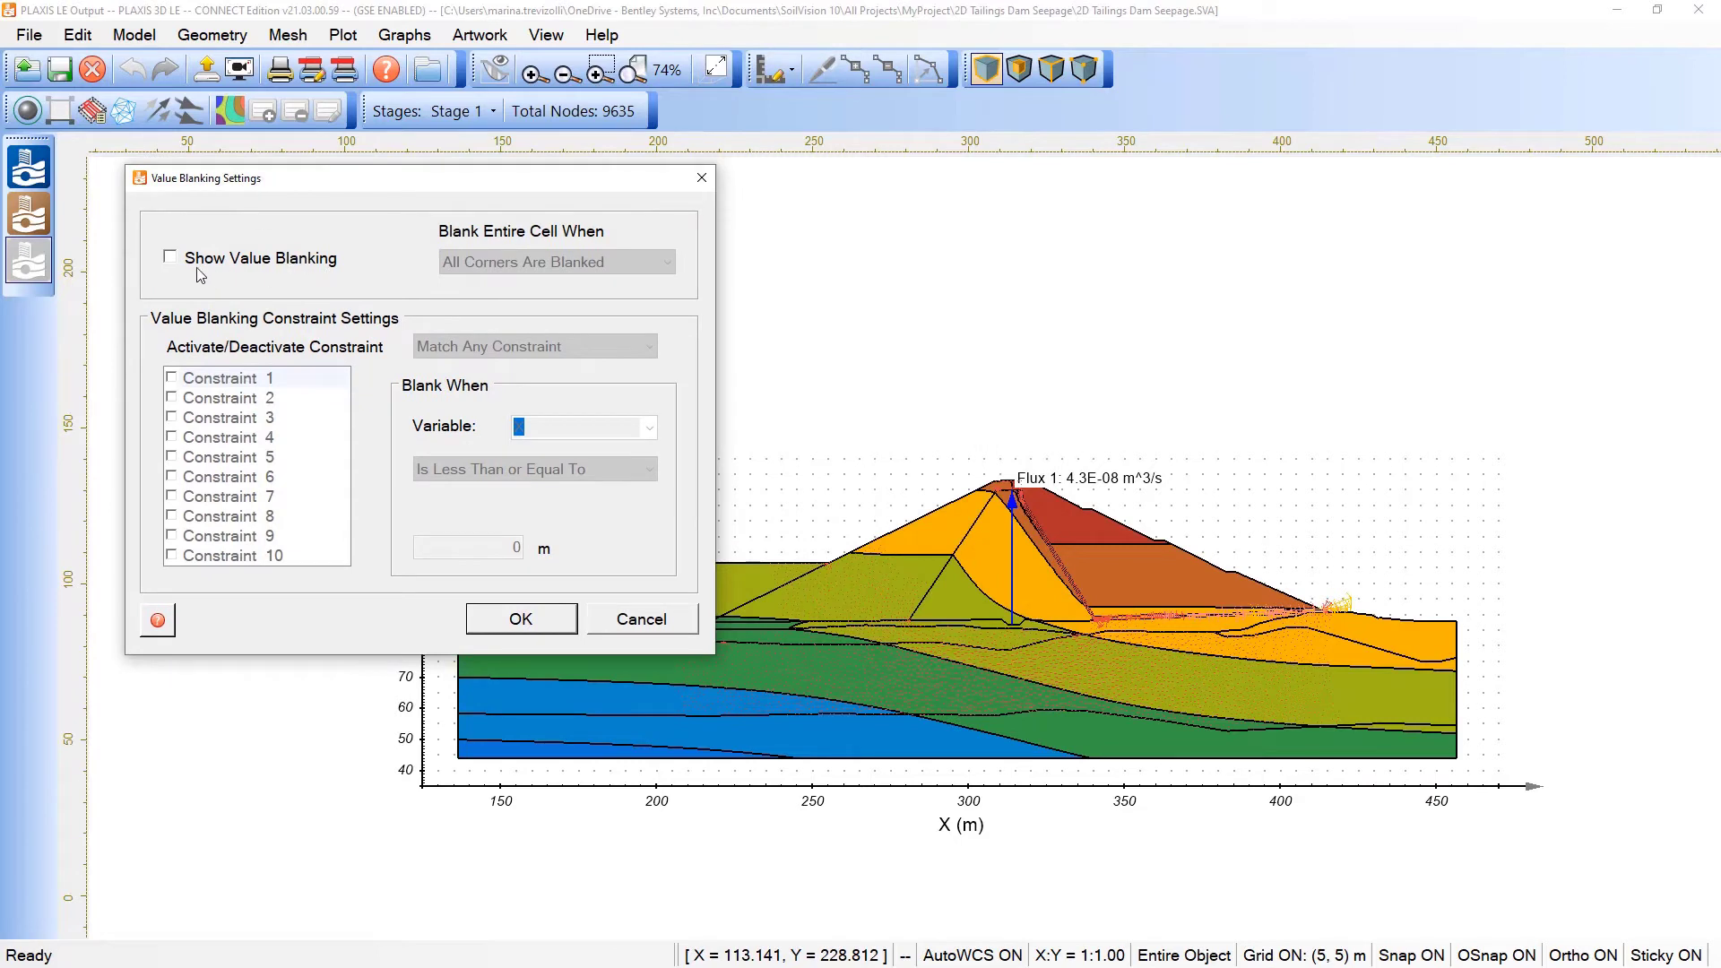
# Enable value blanking with Constraint 1 set to hp less than or equal to 40.
pyautogui.click(171, 258)
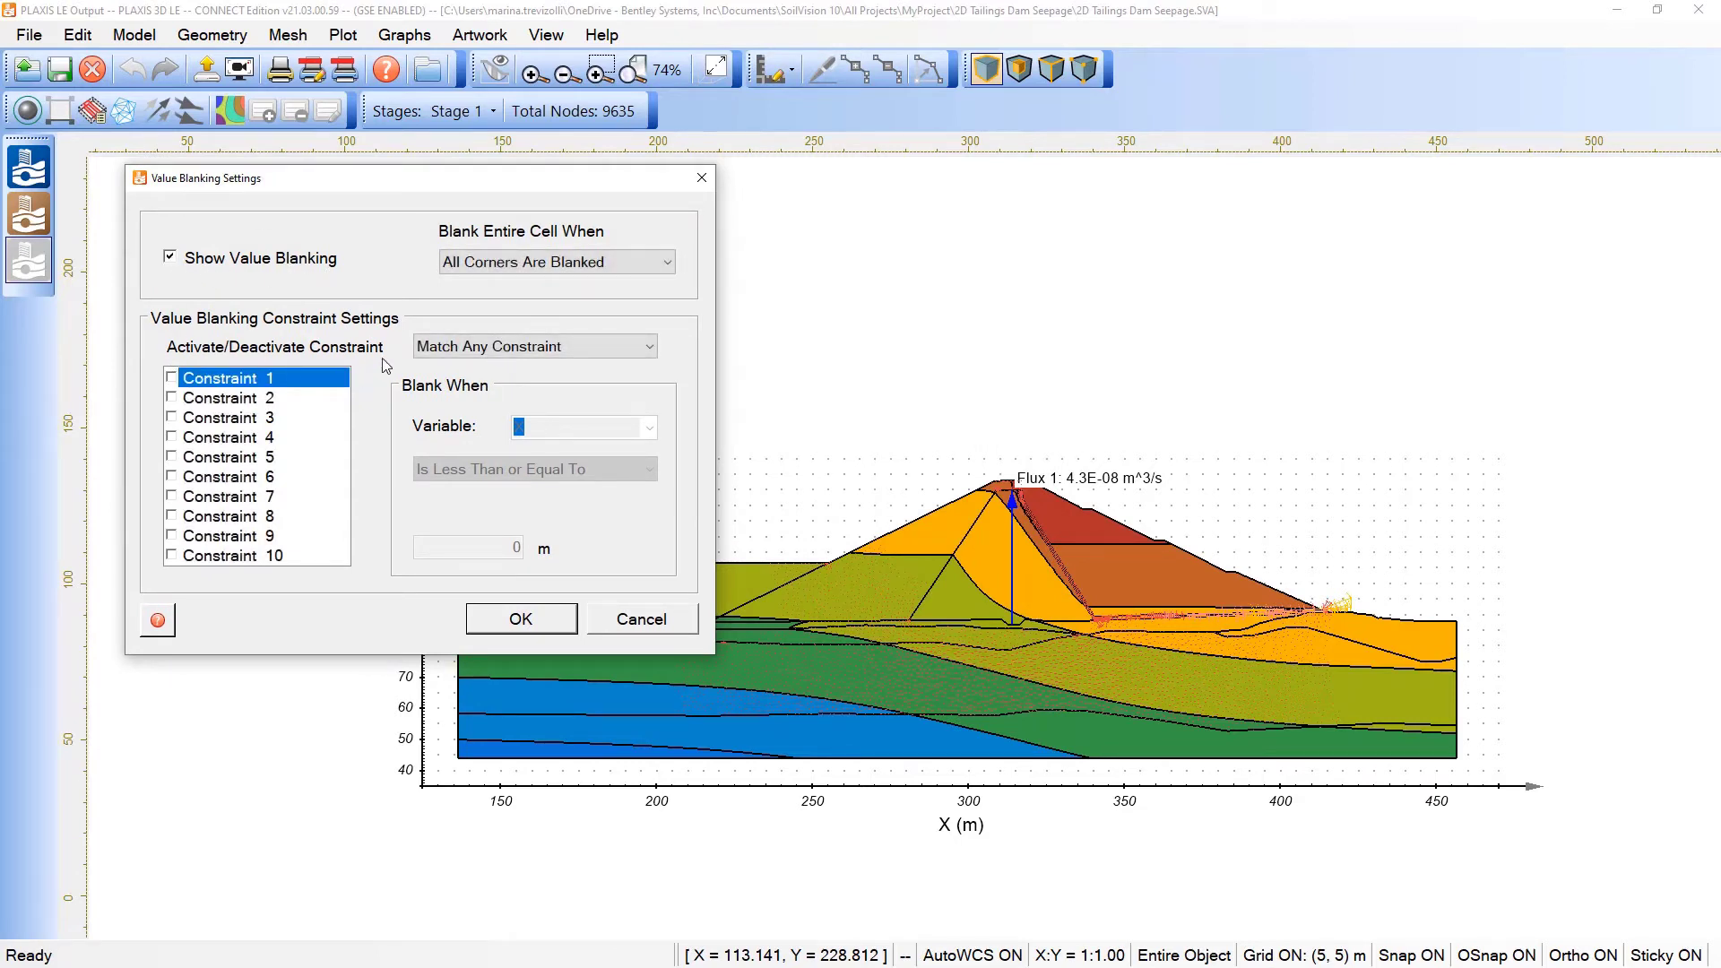
pyautogui.click(172, 379)
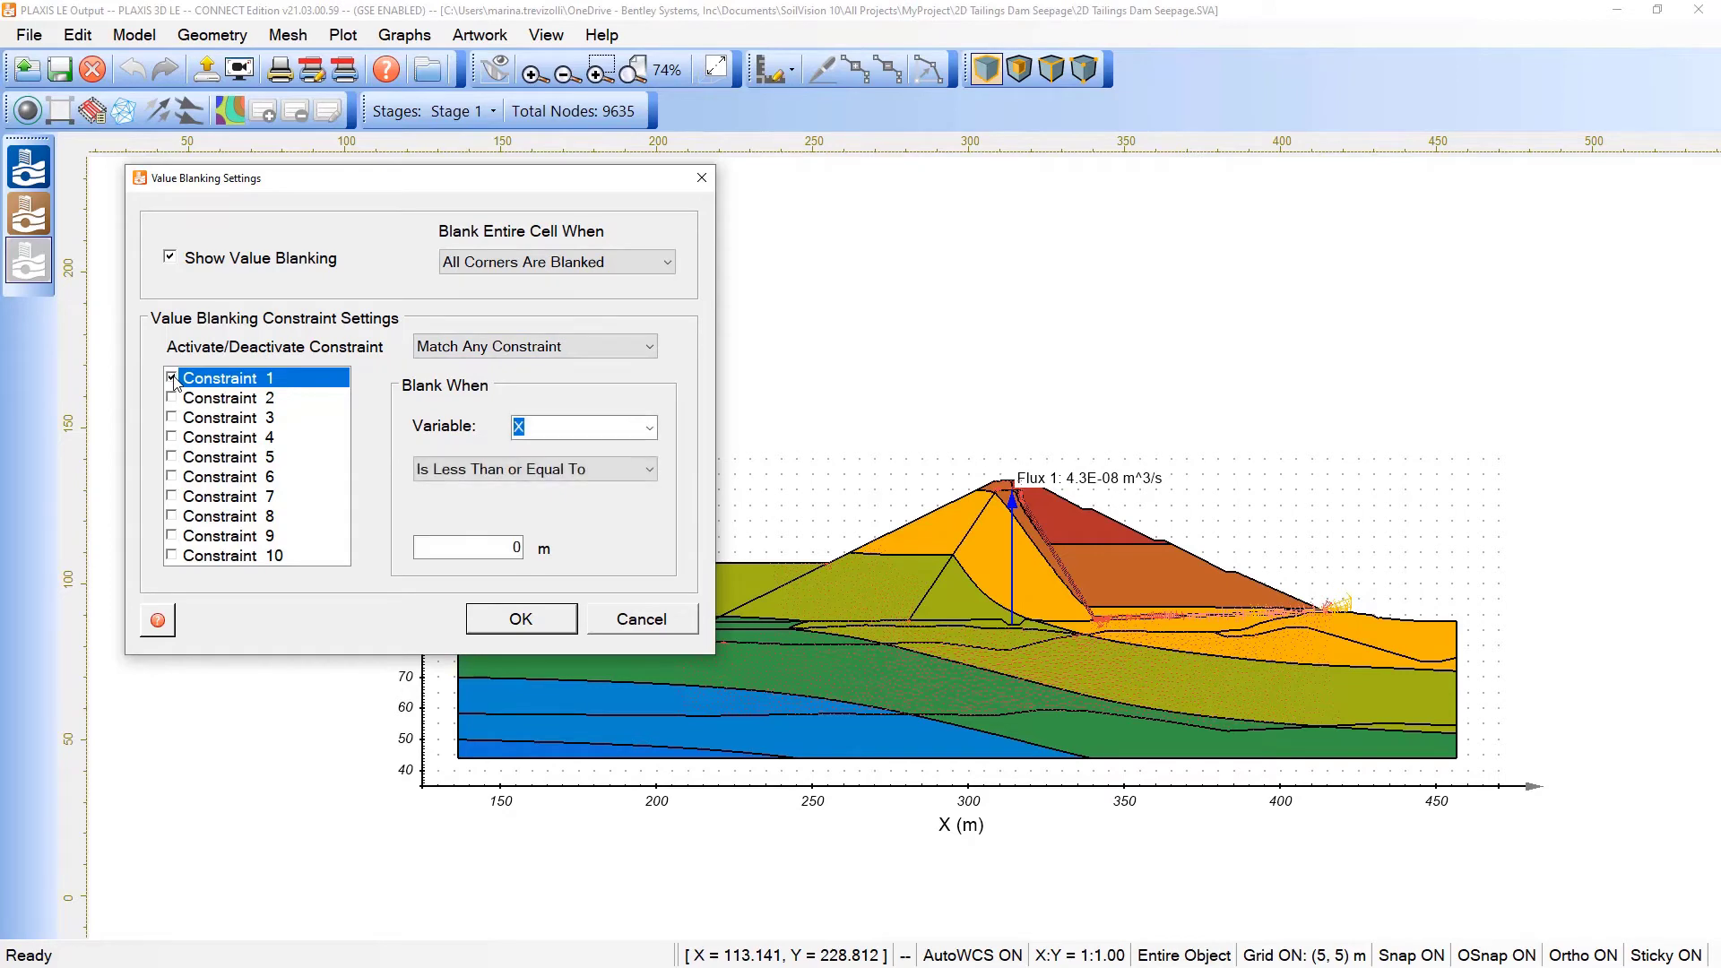
pyautogui.click(655, 430)
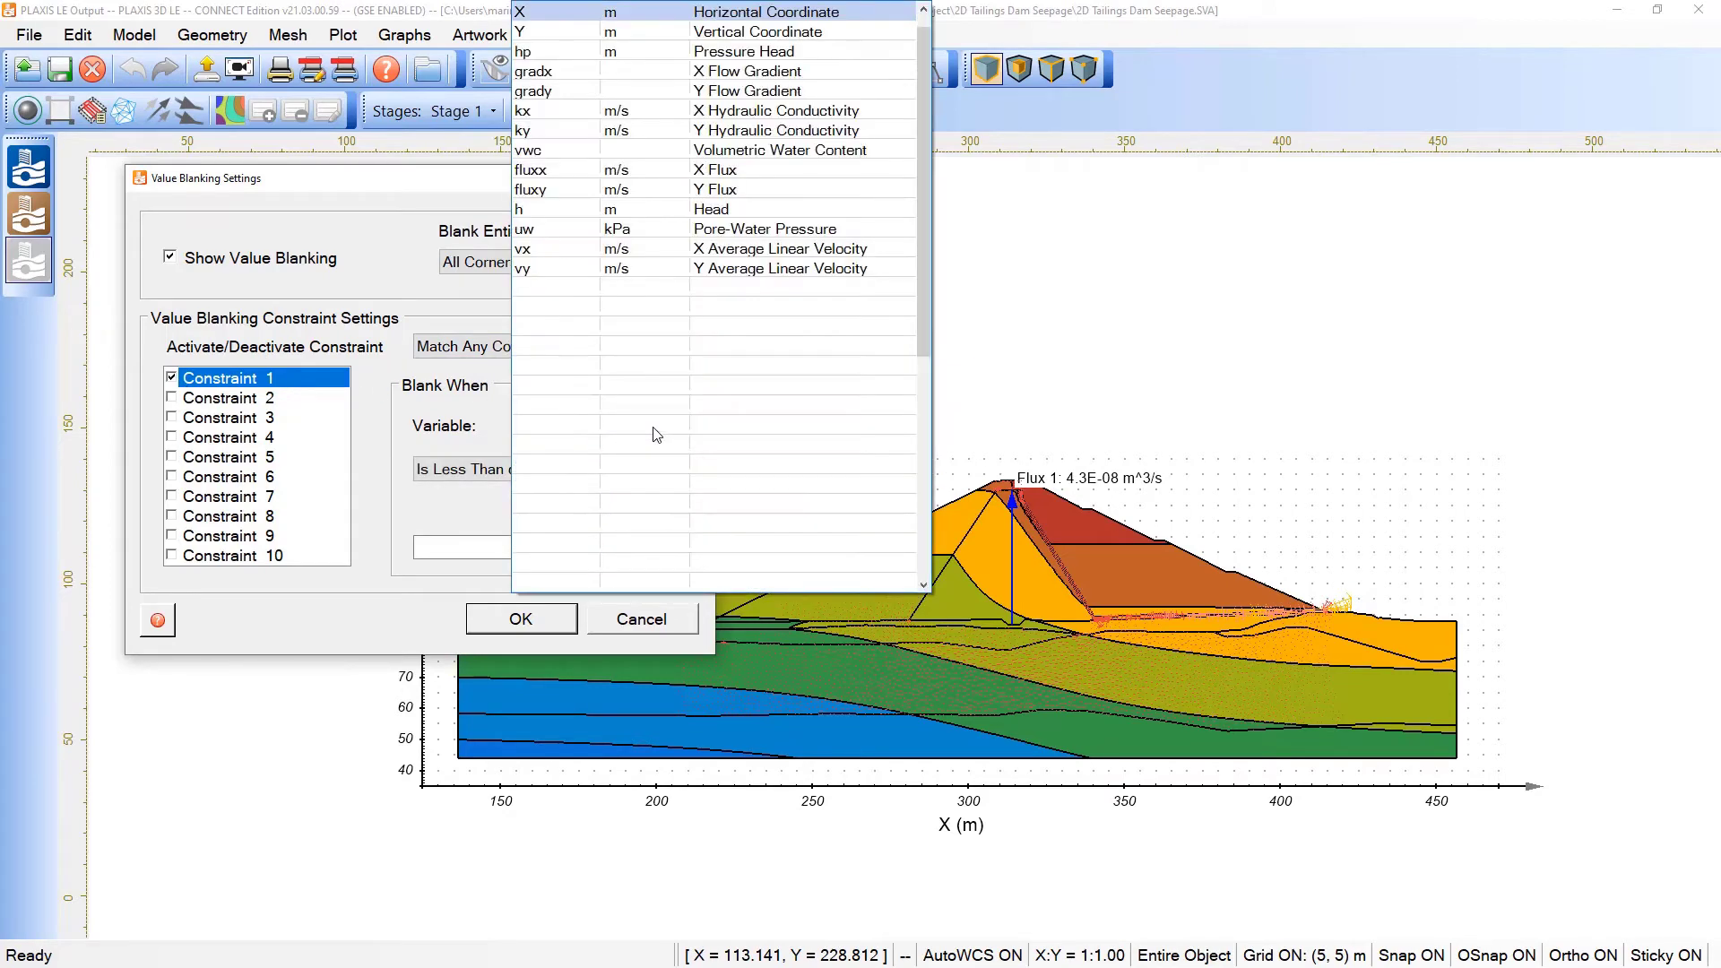
pyautogui.click(676, 52)
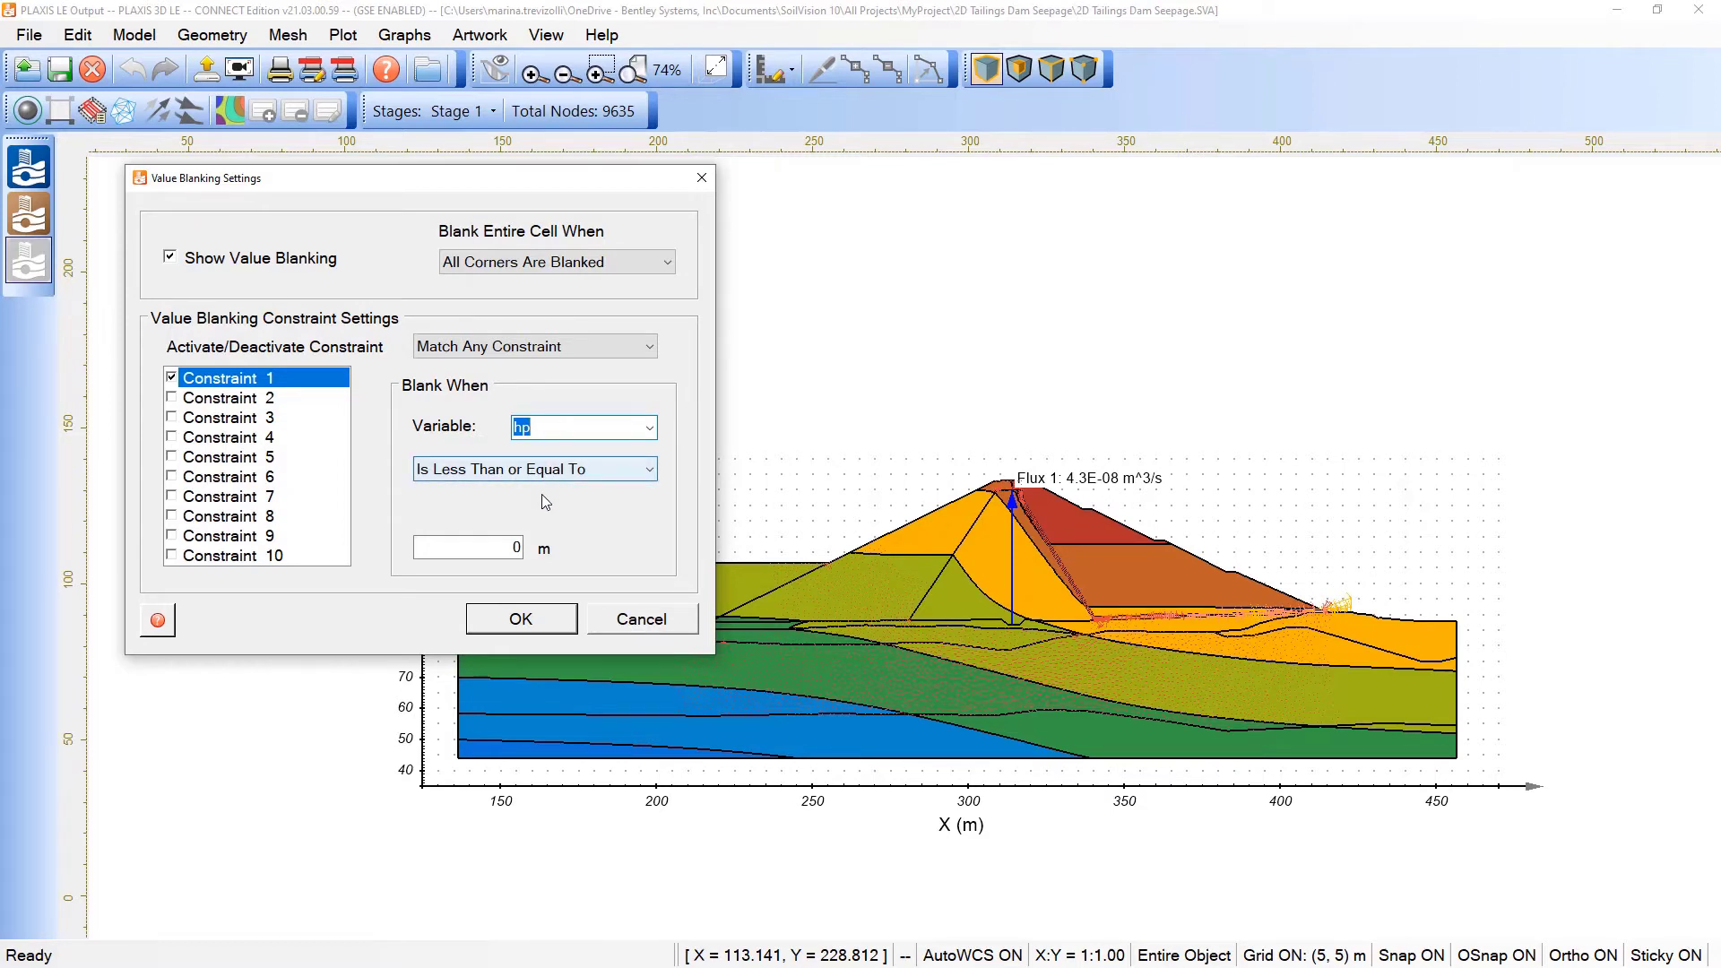
pyautogui.click(511, 545)
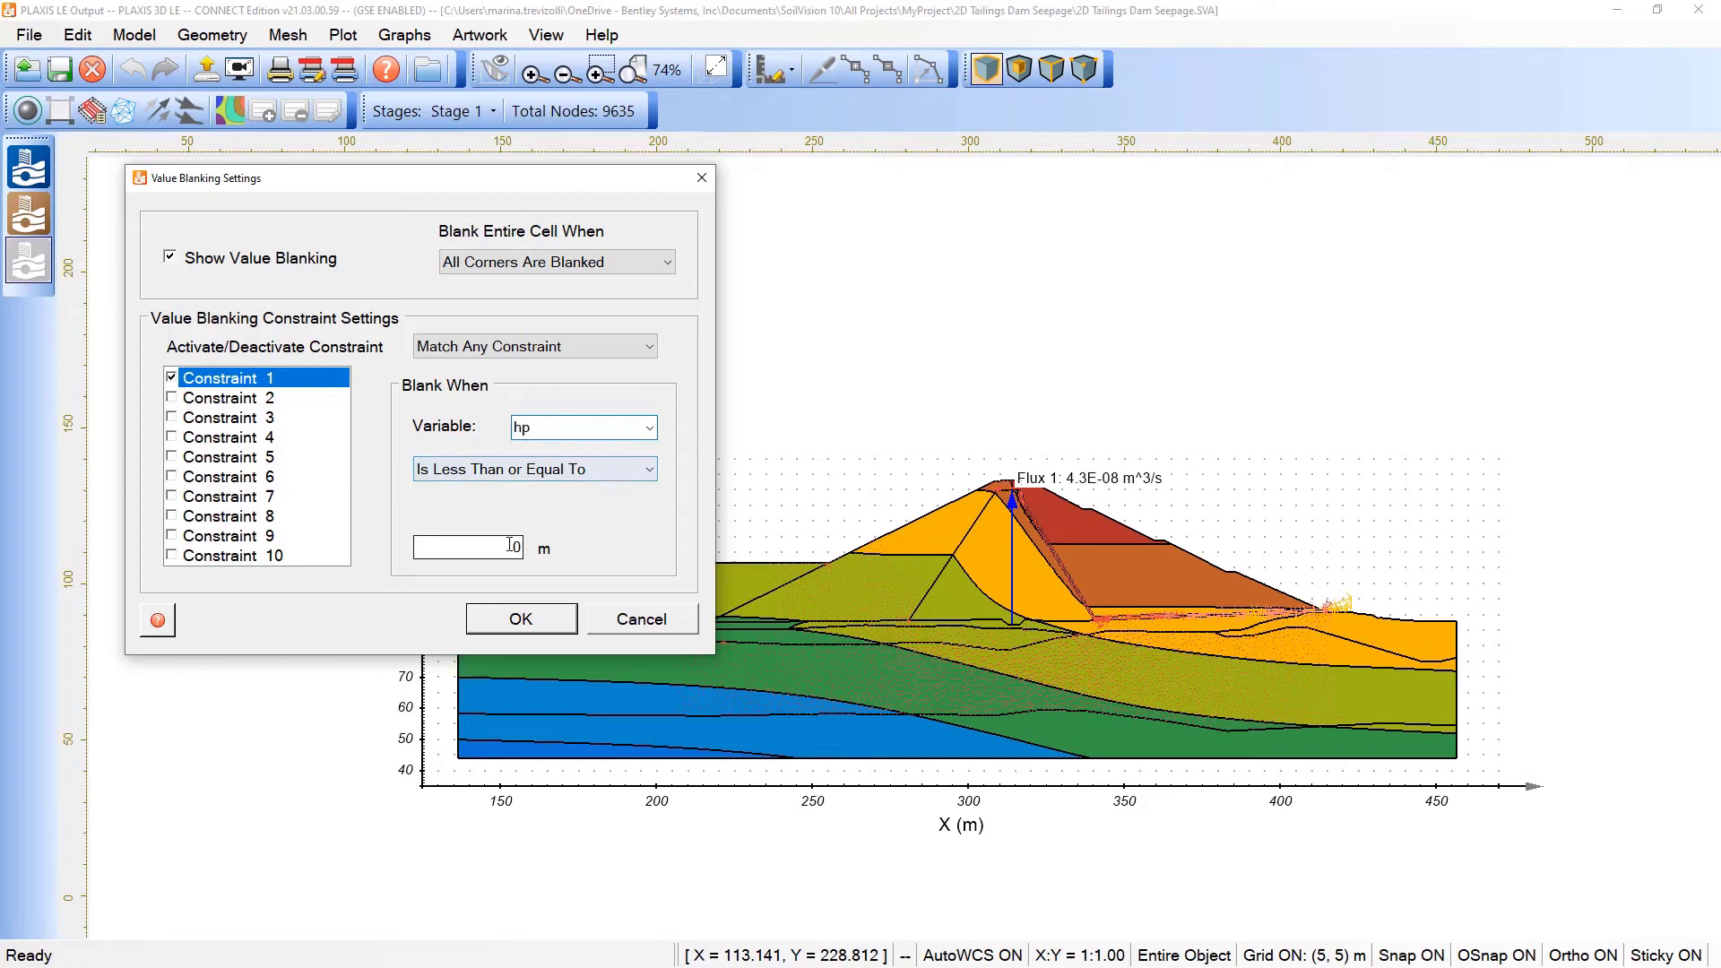
pyautogui.doubleClick(511, 545)
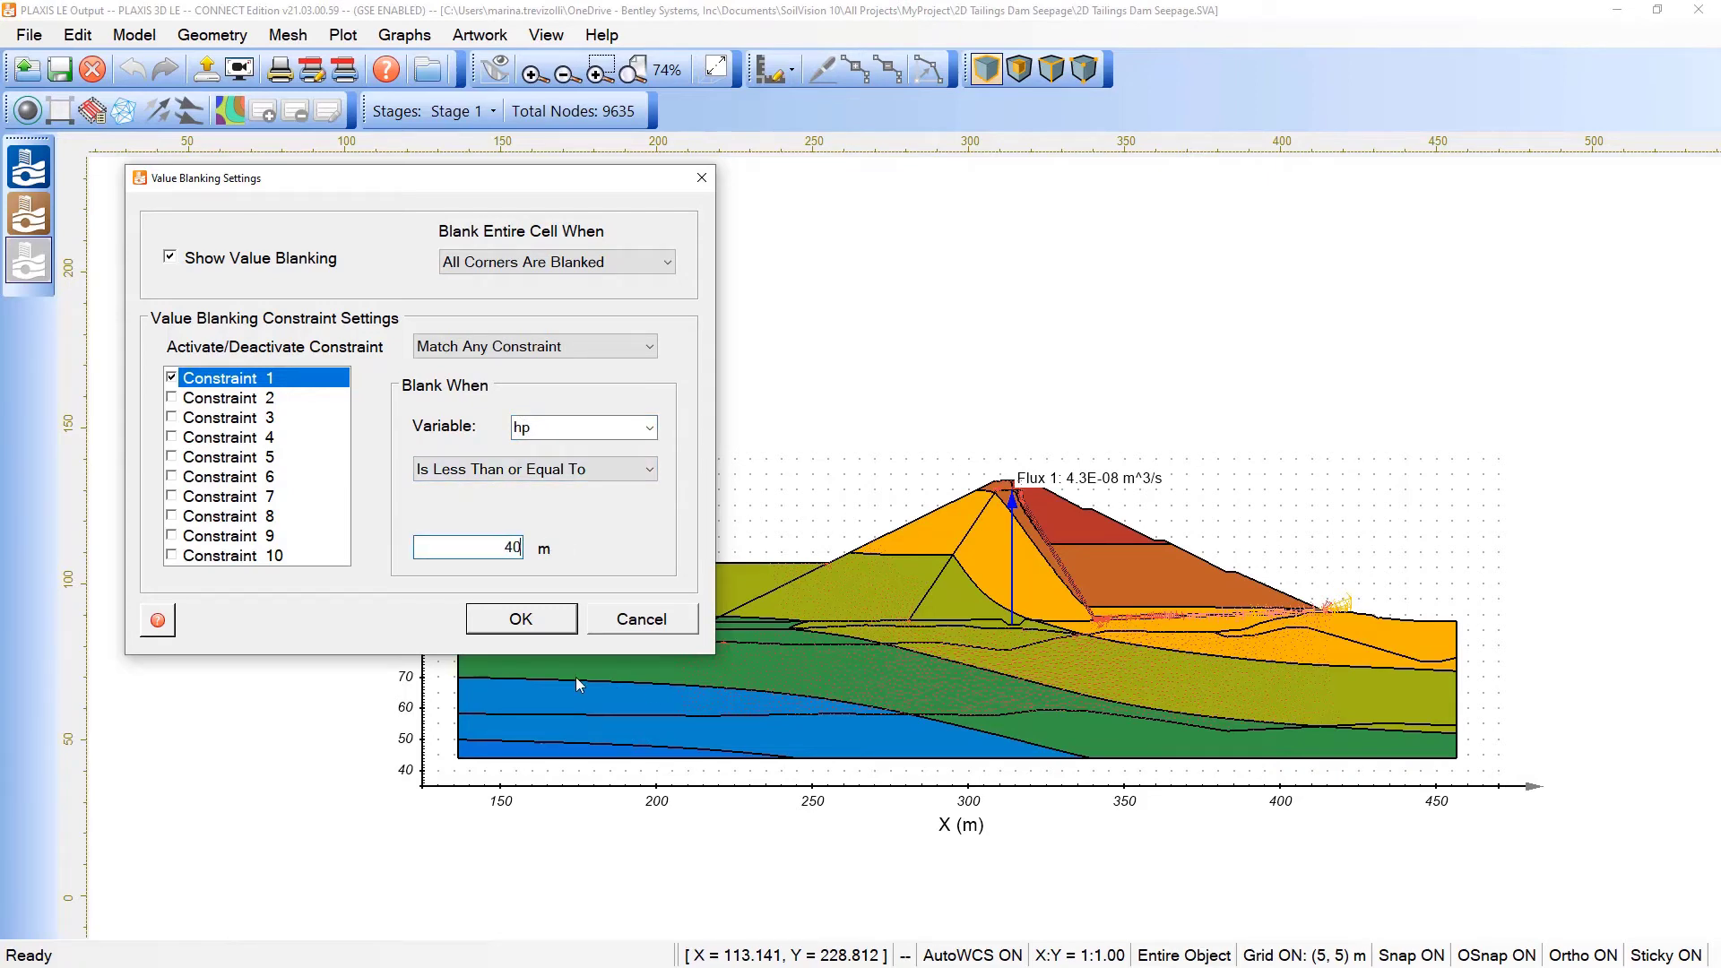
pyautogui.click(558, 626)
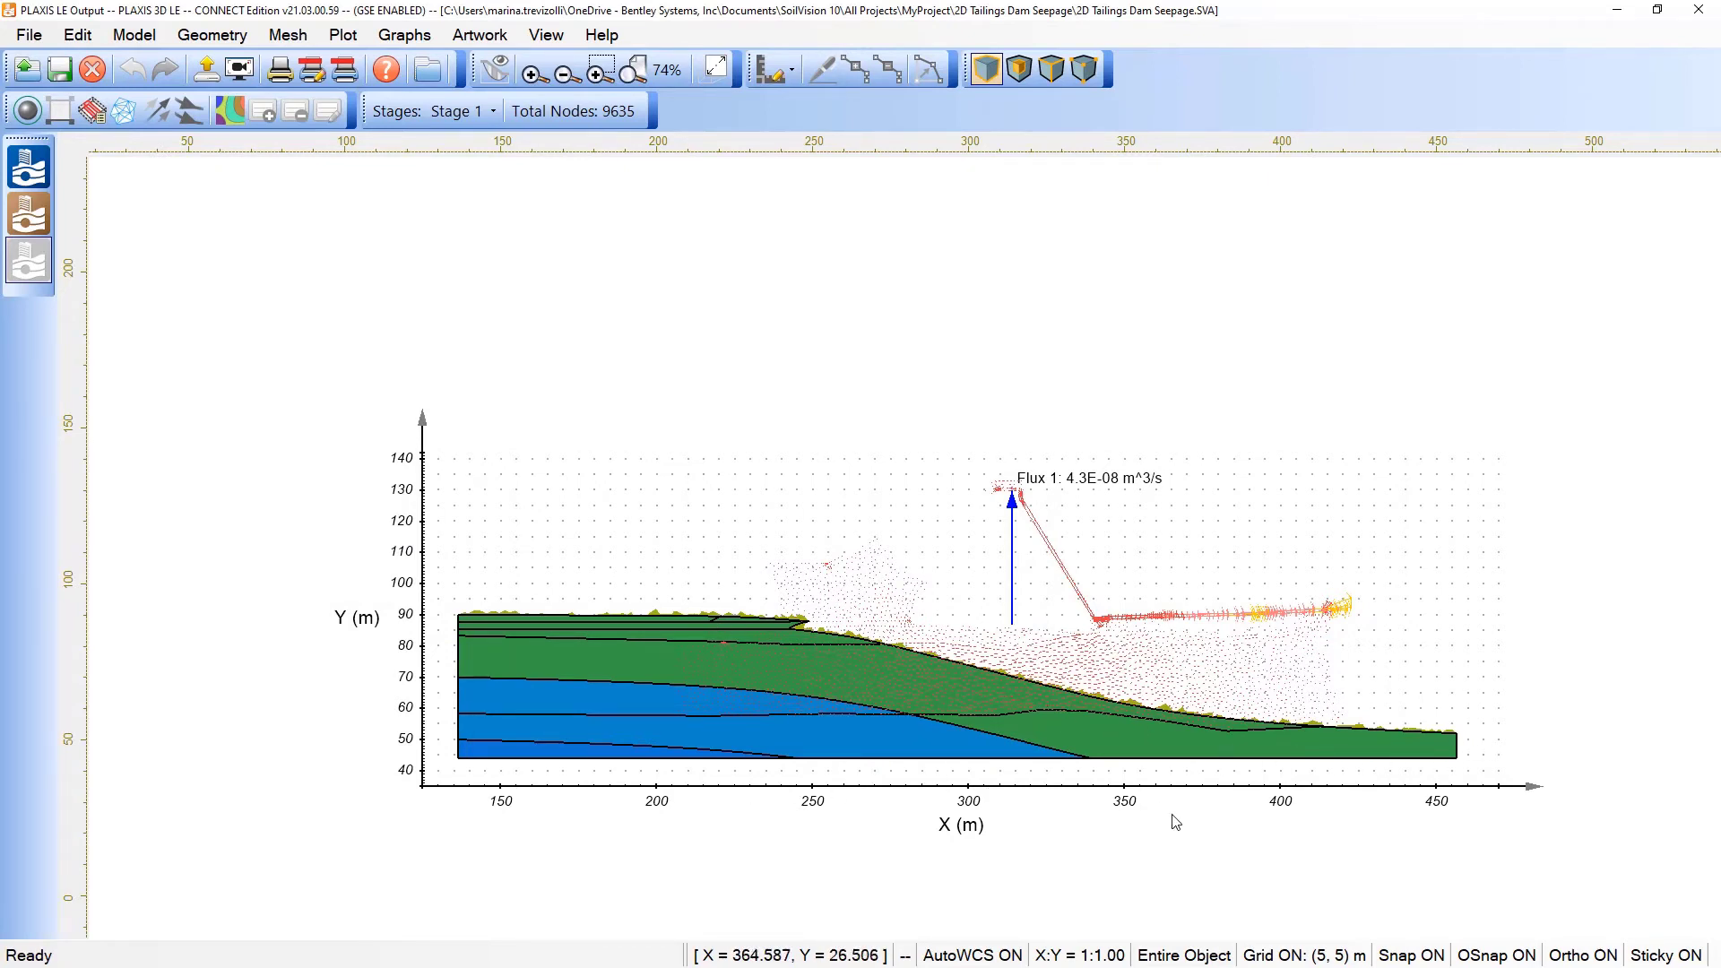
# Uncheck Show Value Blanking so the full dam pressure head contours appear again.
pyautogui.click(344, 36)
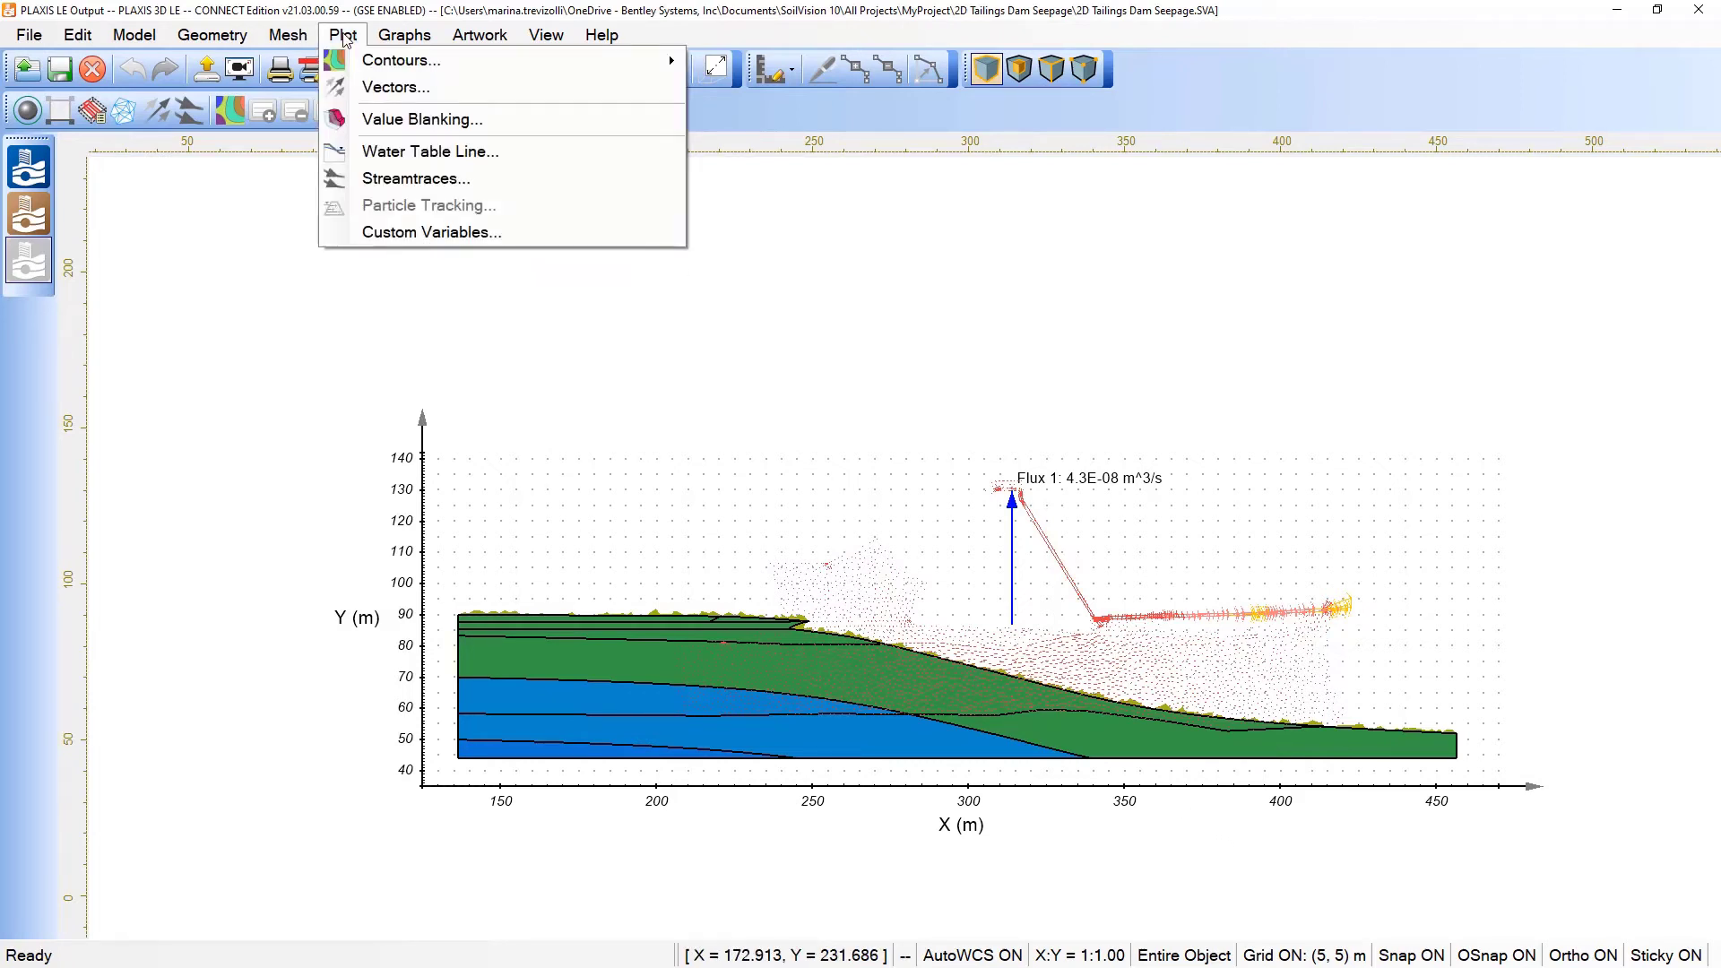
pyautogui.click(375, 126)
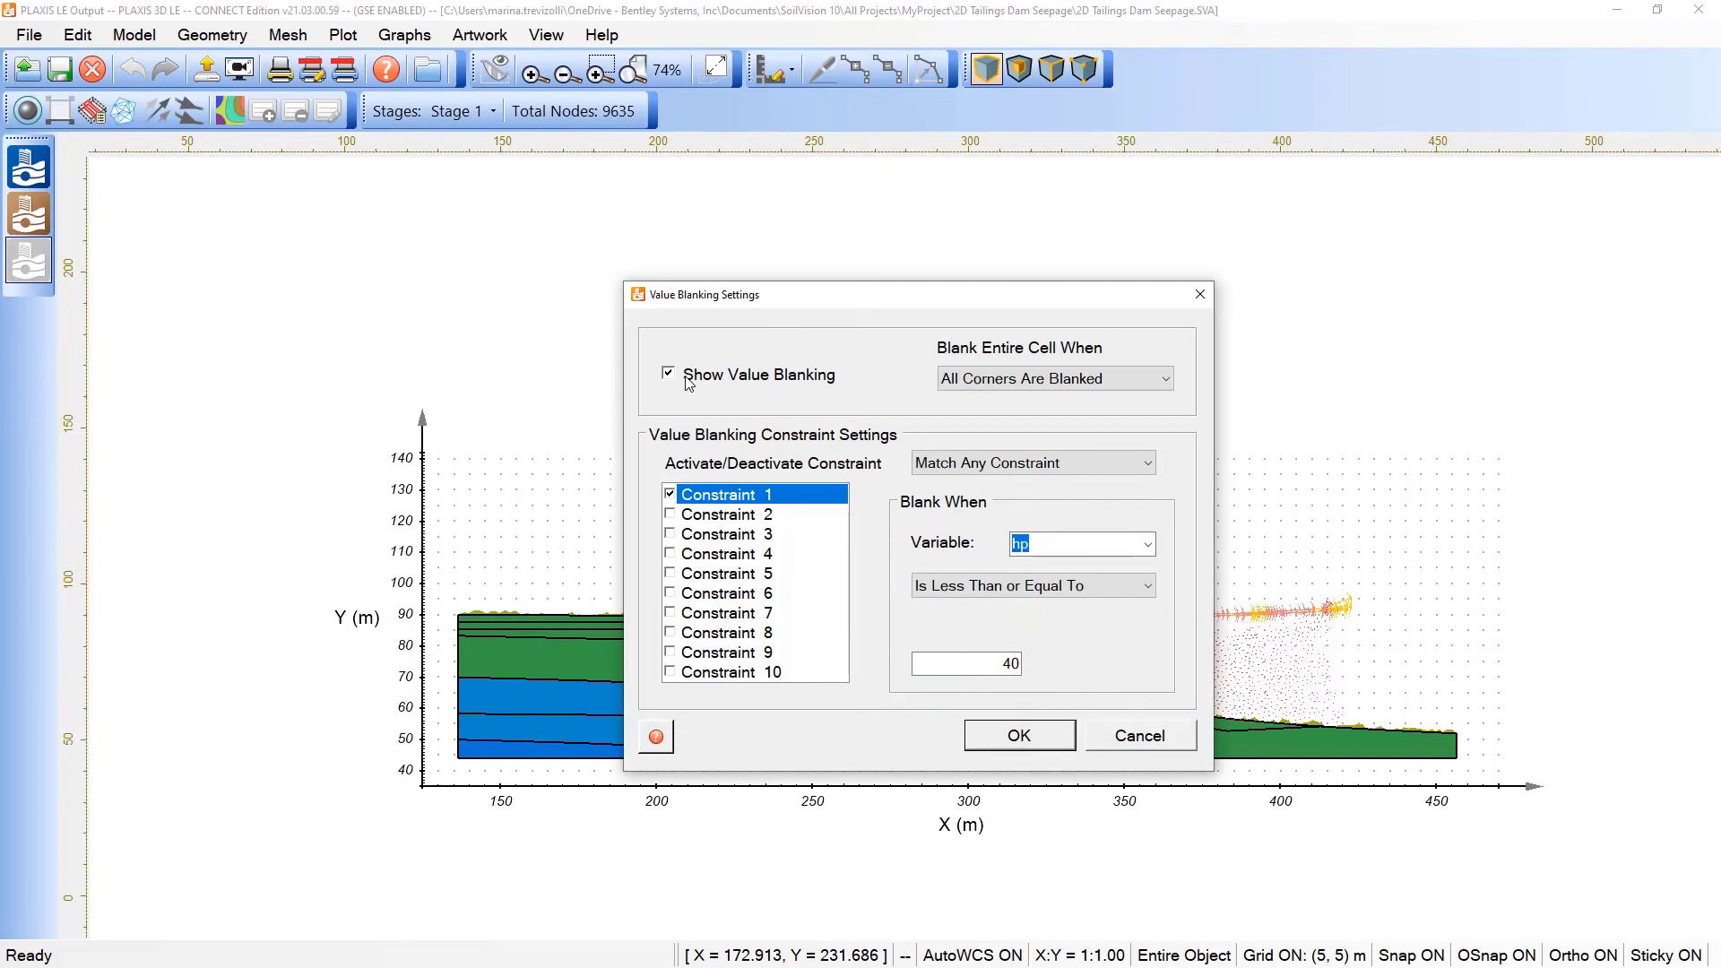
pyautogui.click(669, 375)
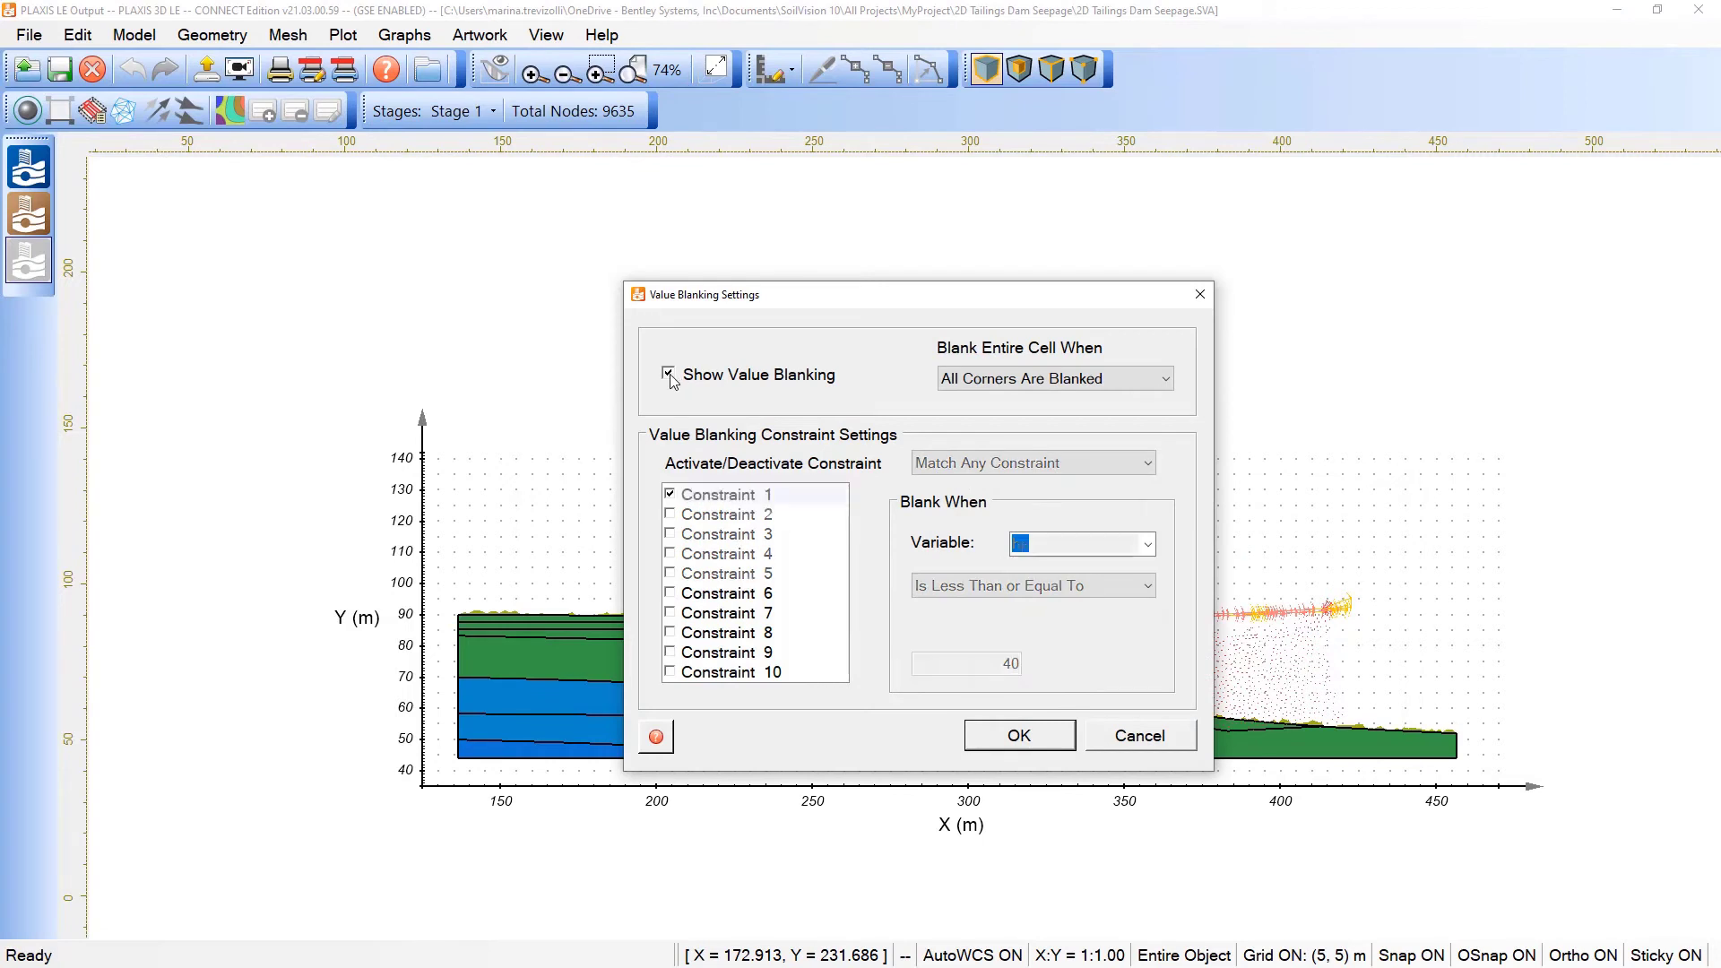
pyautogui.click(1040, 740)
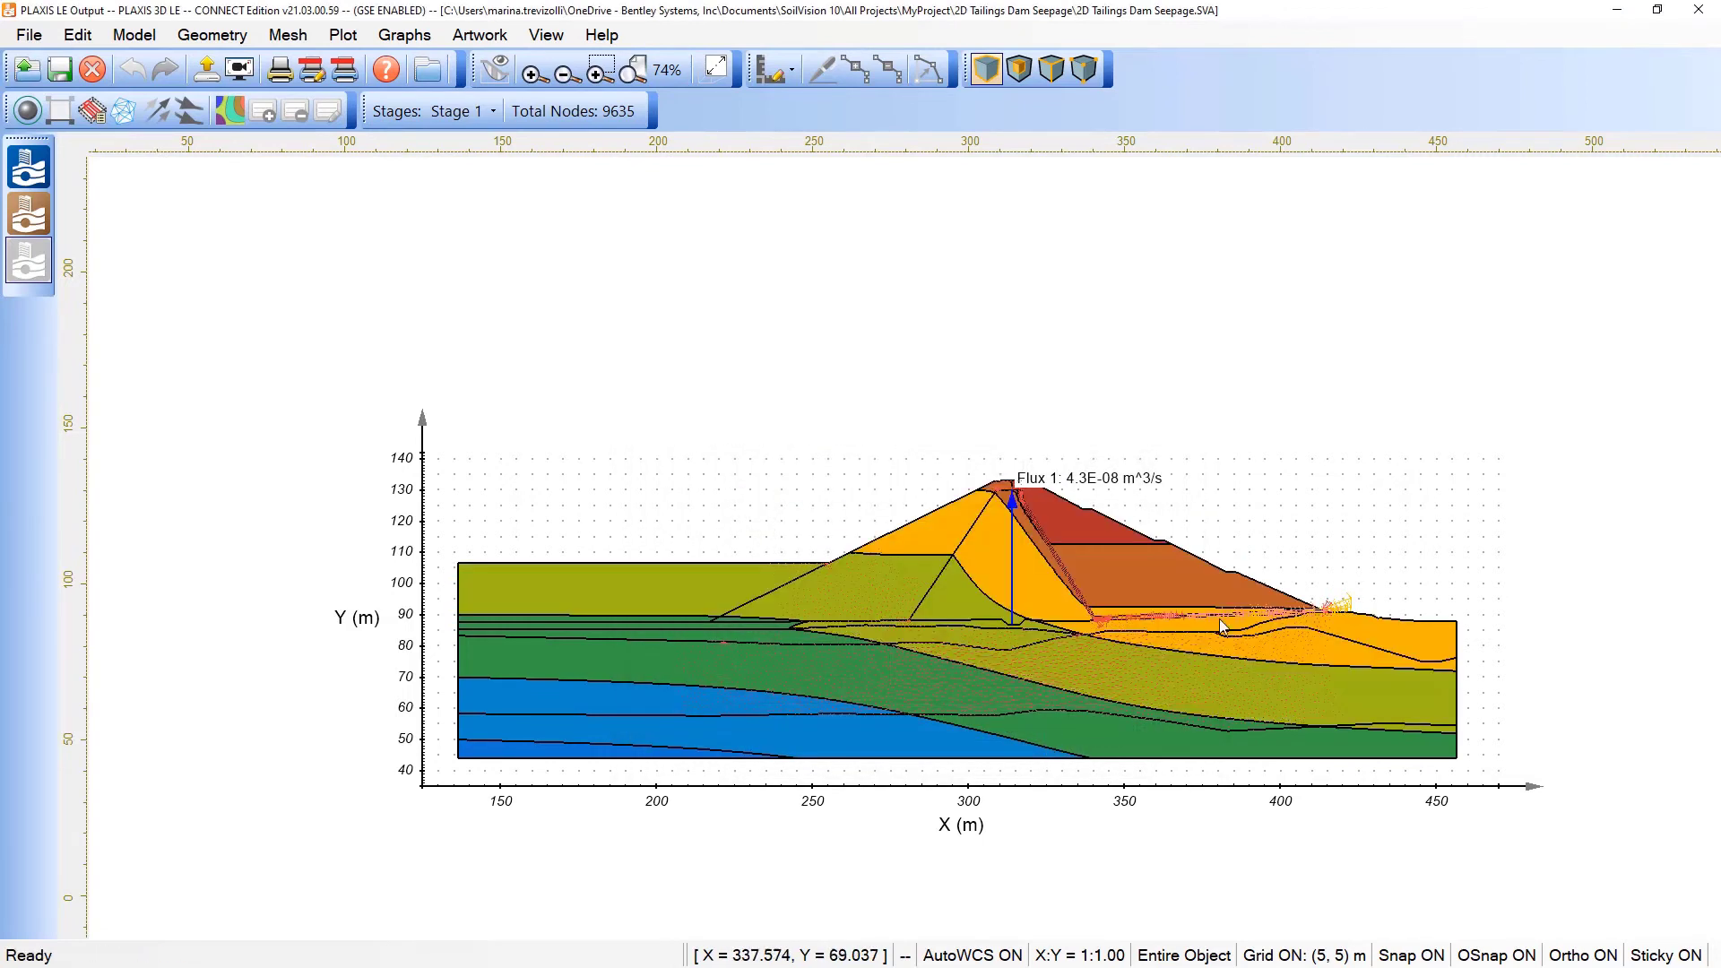
pyautogui.scroll(1, 1456, 600)
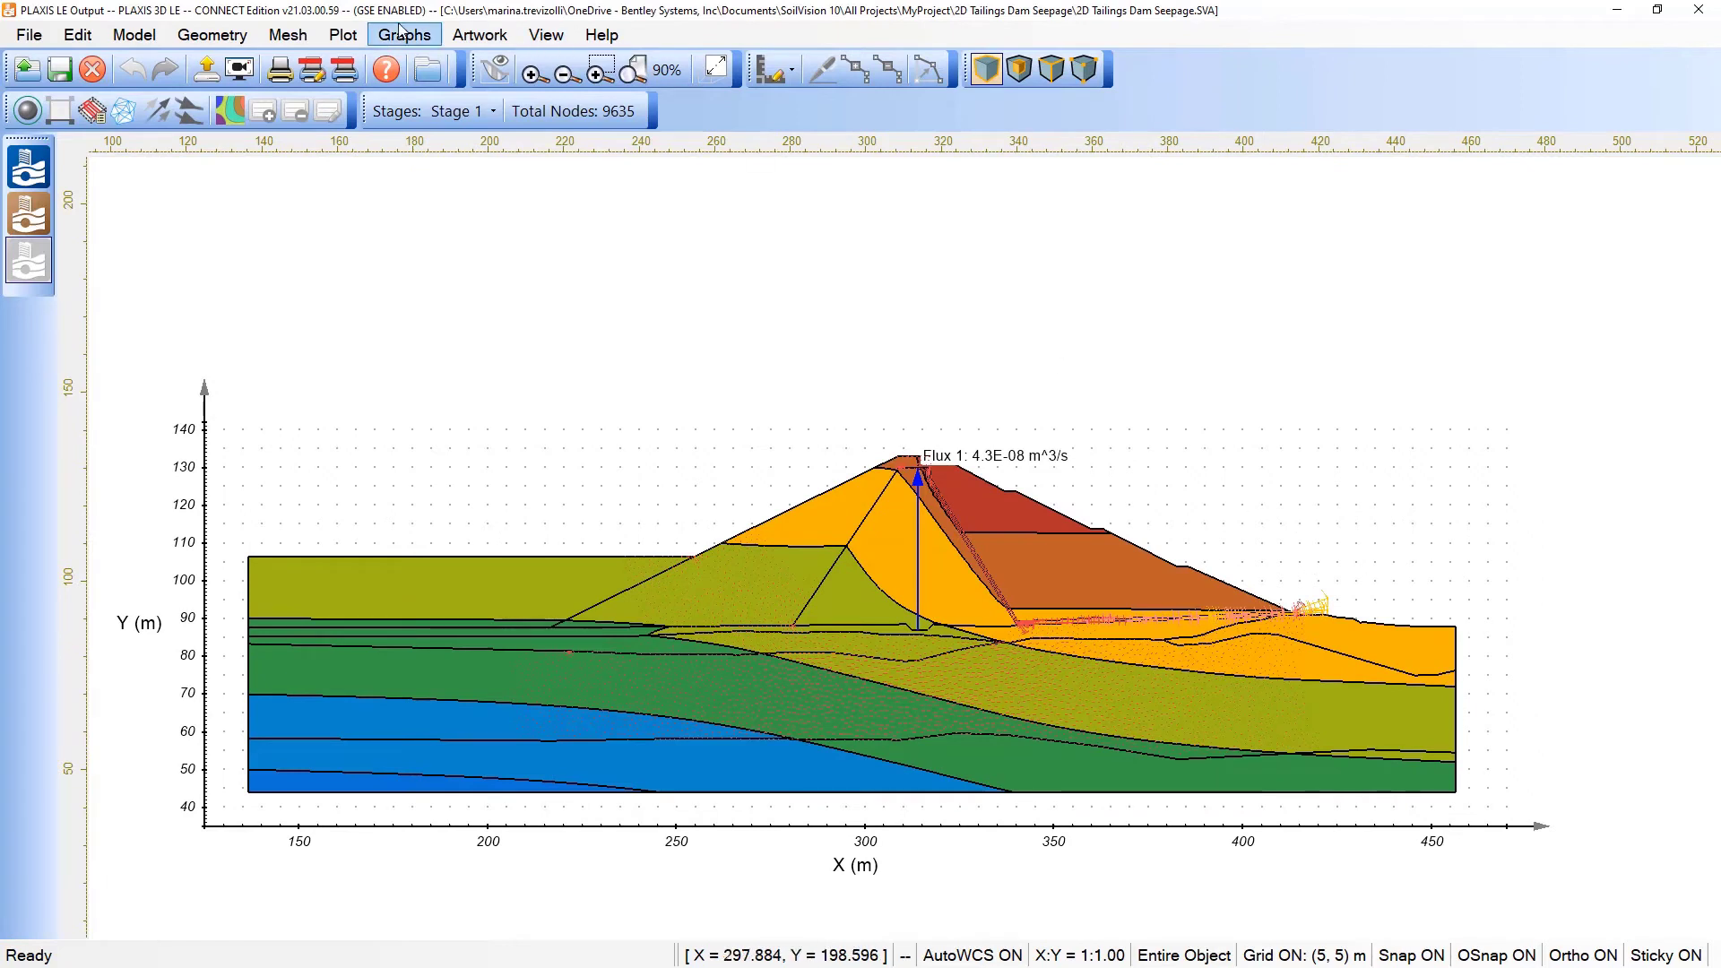
# Turn on the Line display in Water Table Line settings to draw it dash-dot.
pyautogui.click(343, 34)
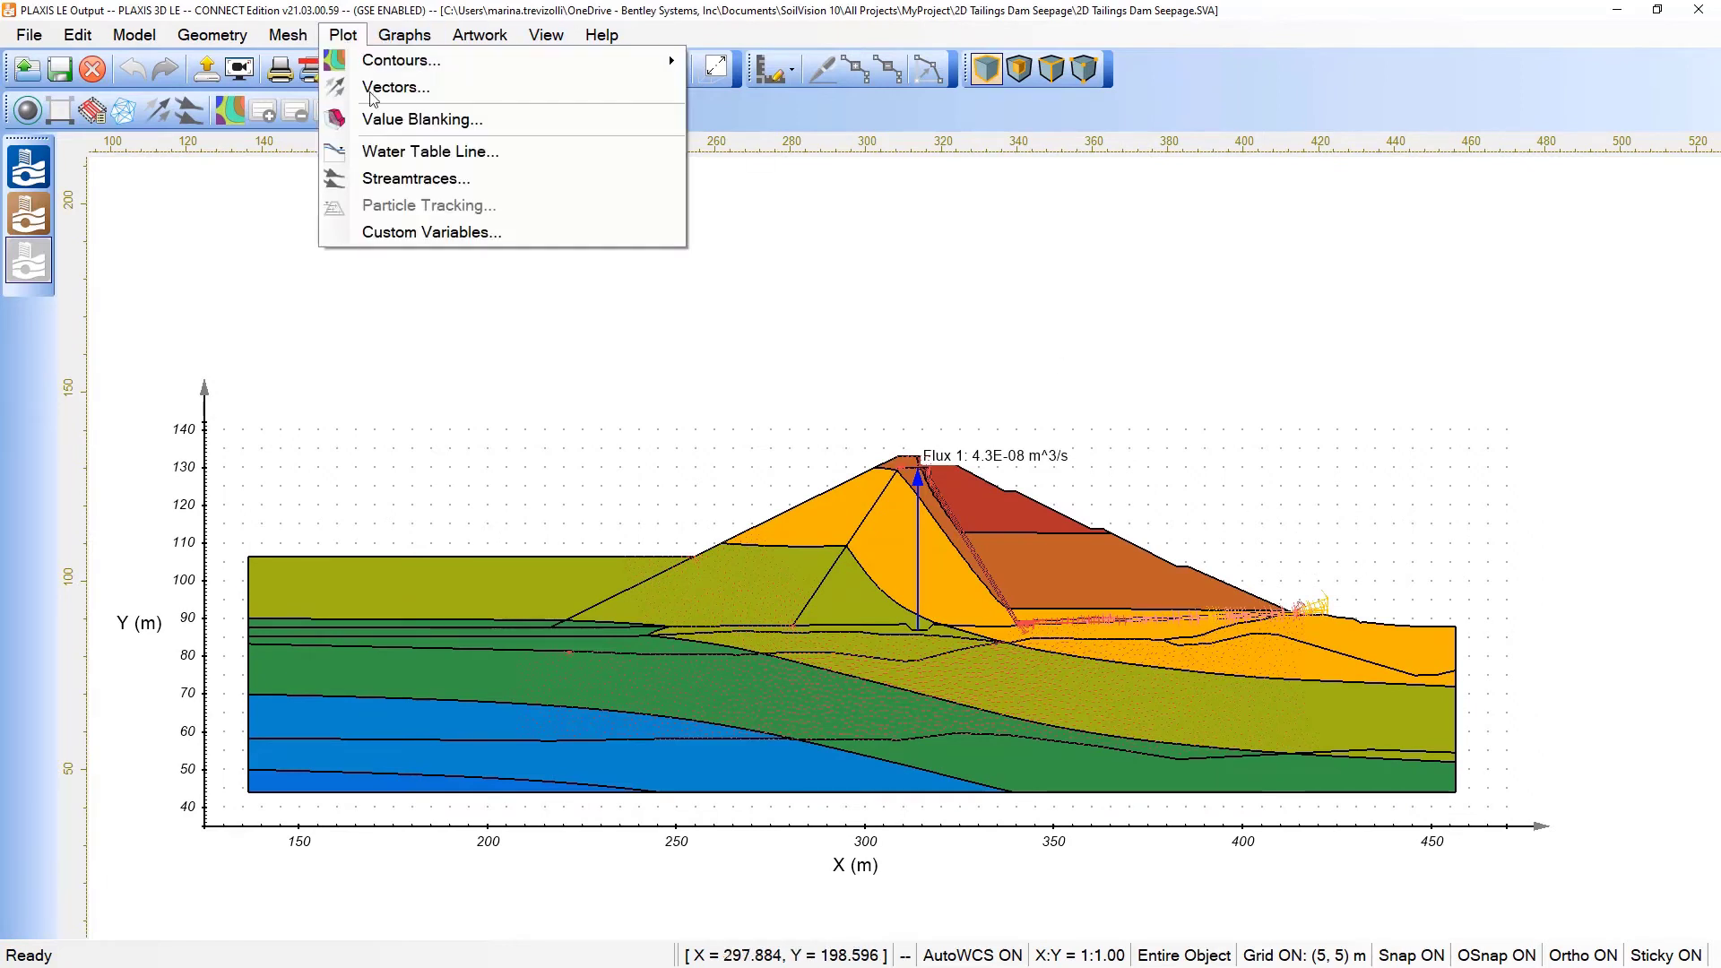
pyautogui.click(421, 158)
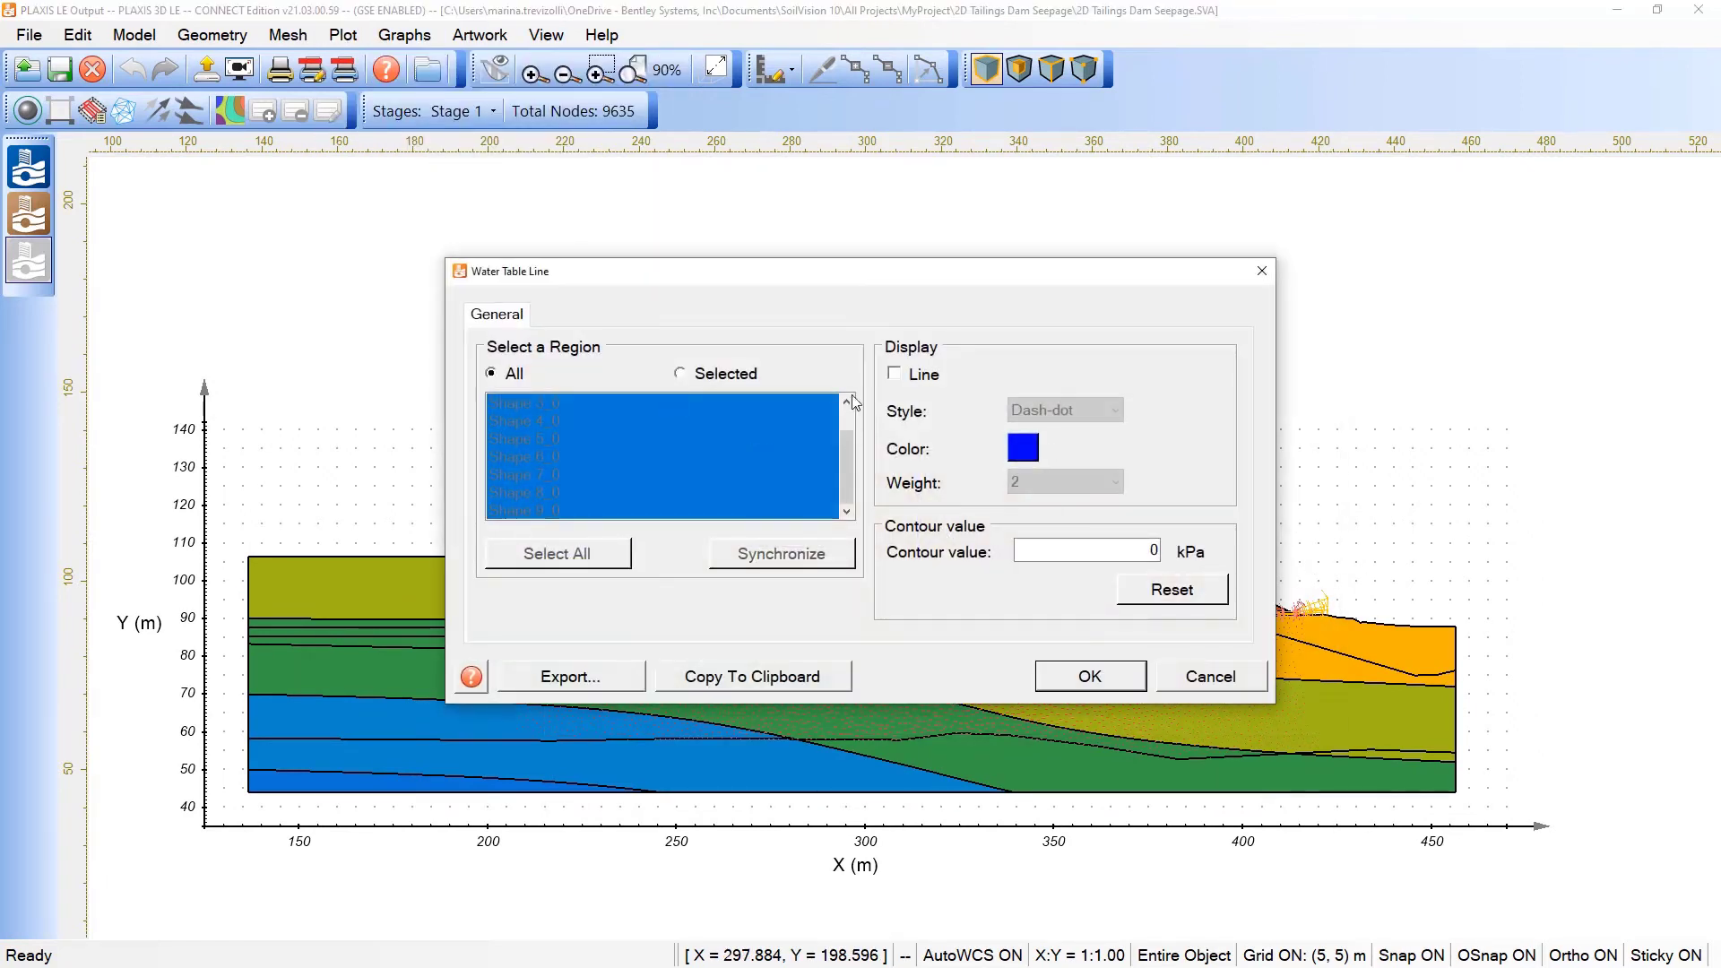
pyautogui.click(895, 374)
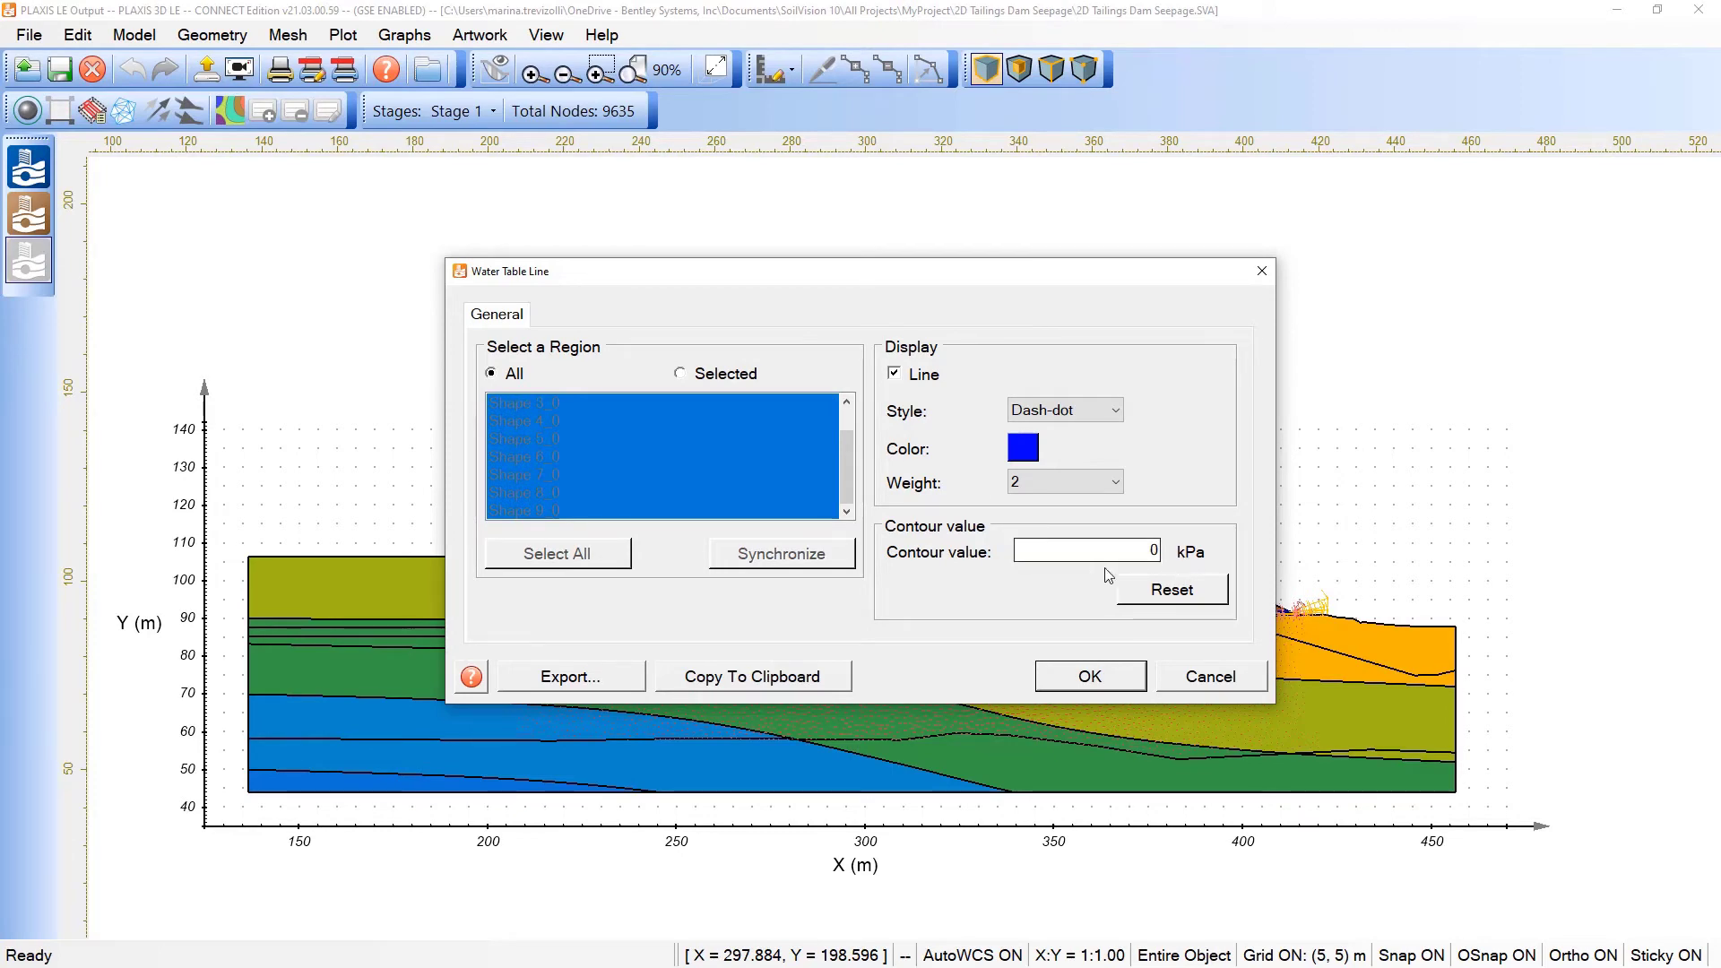
pyautogui.click(1091, 675)
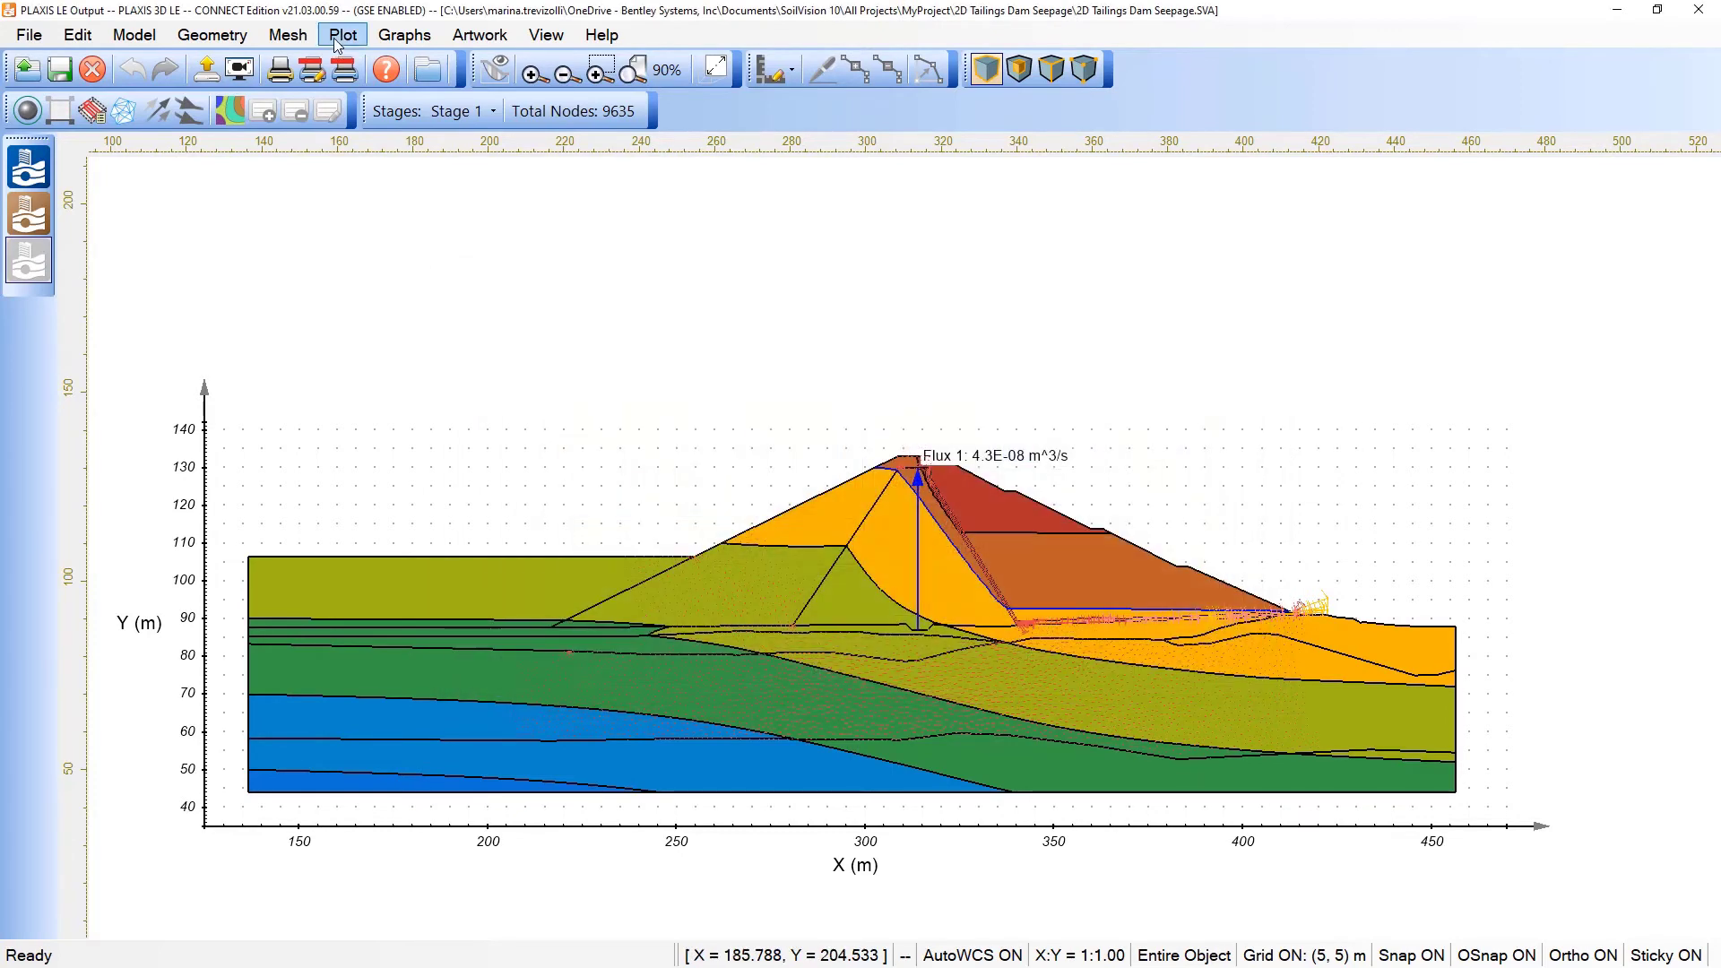
# Set the contour variable to uw Pore-Water Pressure and hide the flow vectors.
pyautogui.click(342, 36)
pyautogui.moveTo(394, 60)
pyautogui.click(761, 61)
pyautogui.click(775, 314)
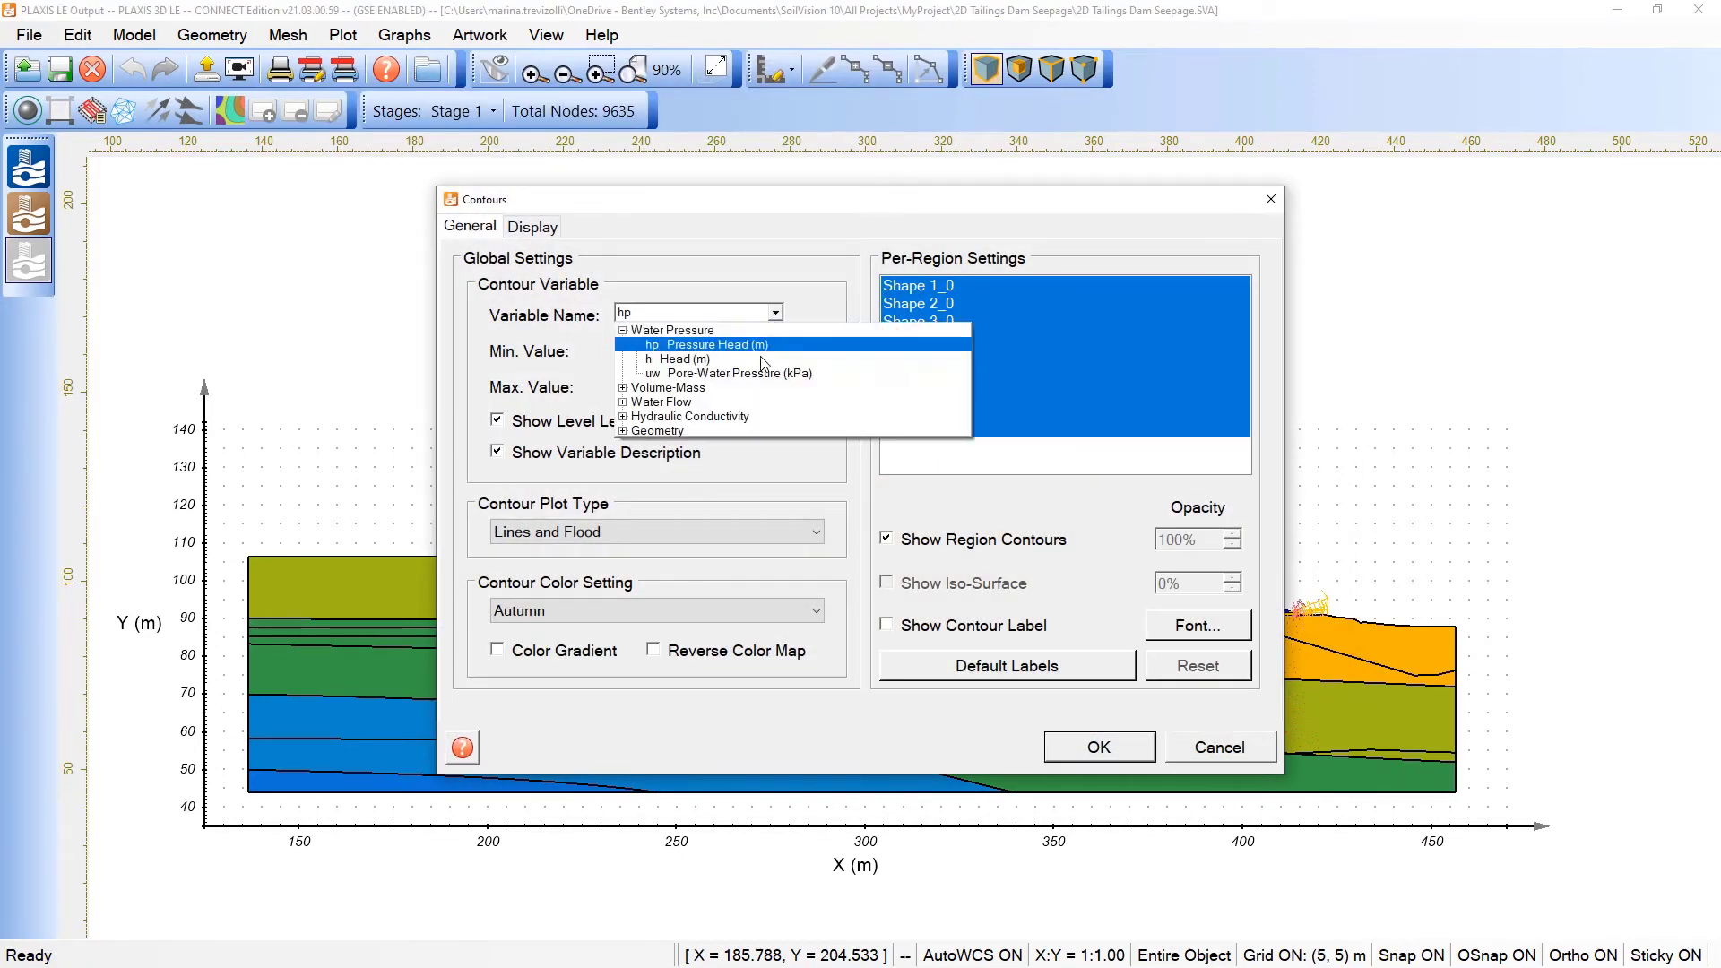
pyautogui.click(731, 375)
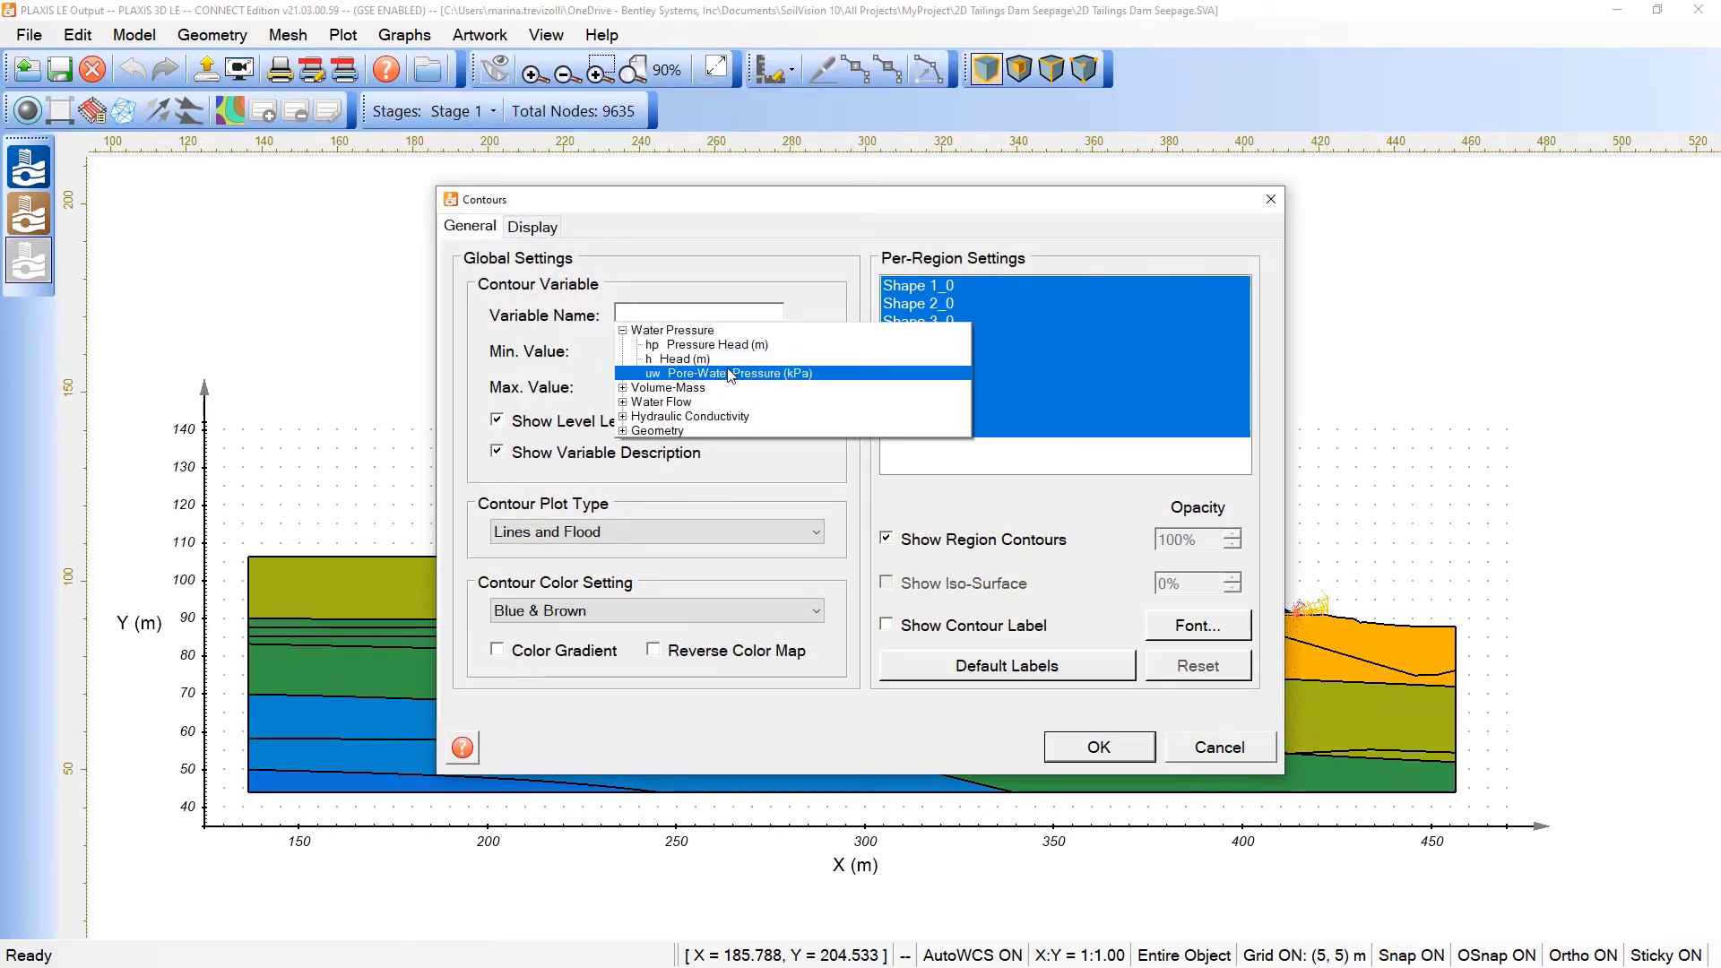
pyautogui.click(1098, 748)
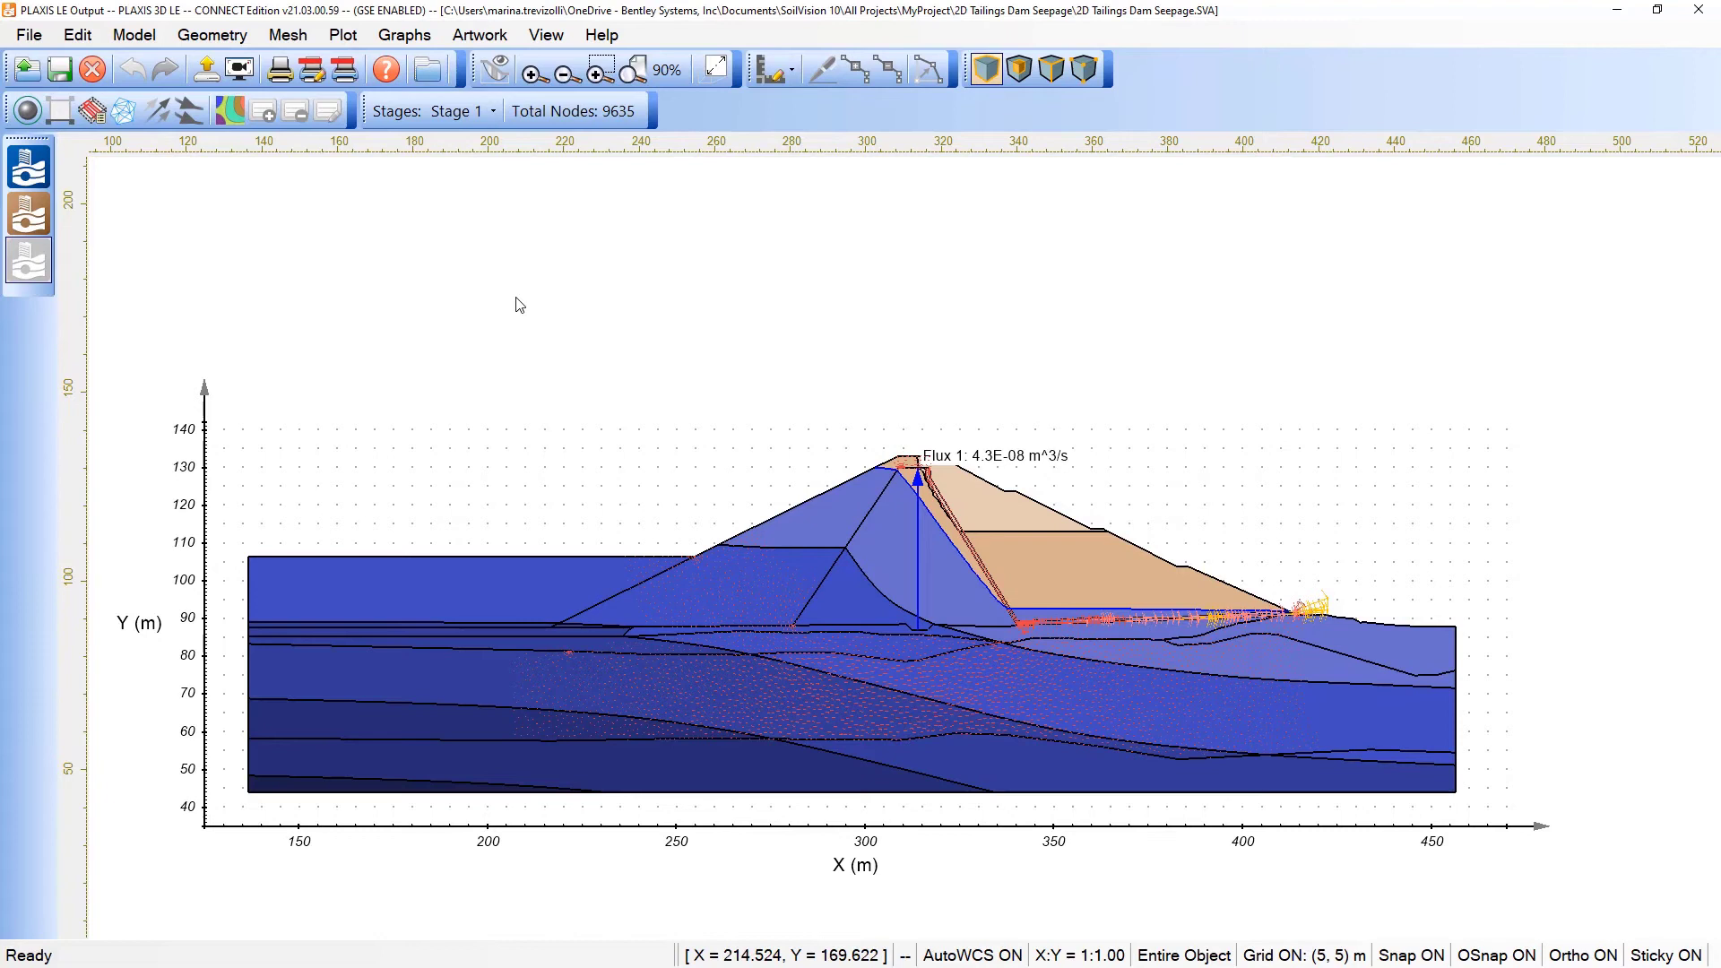
pyautogui.click(344, 69)
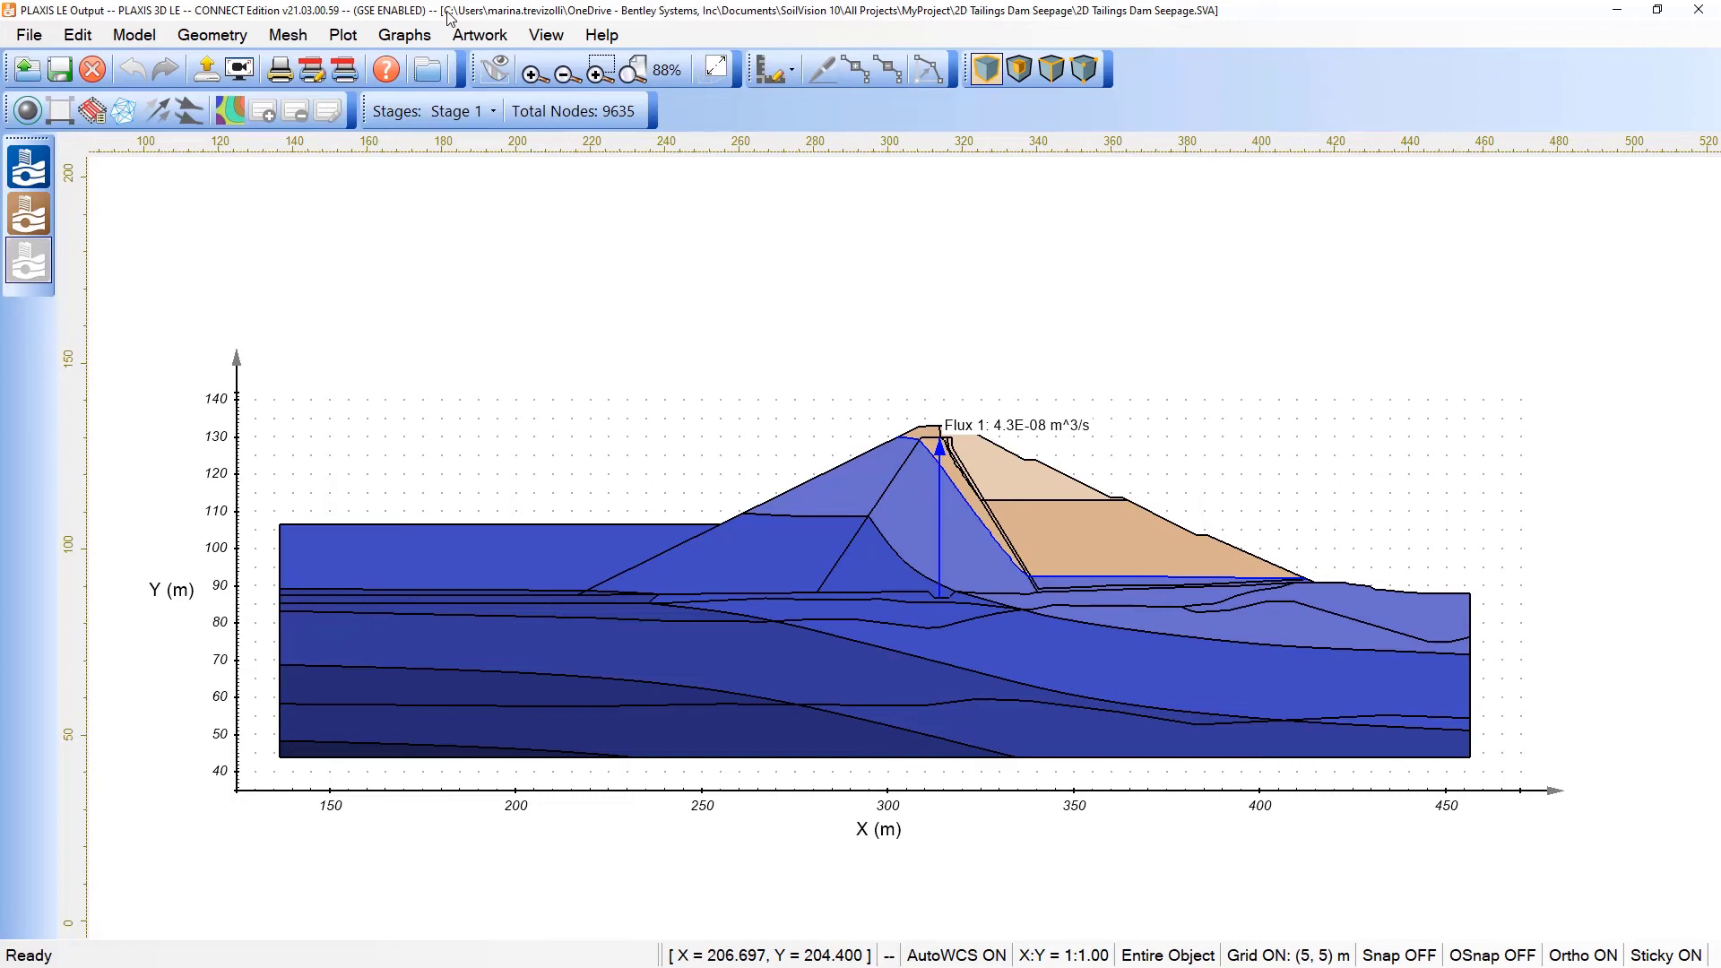
pyautogui.click(344, 35)
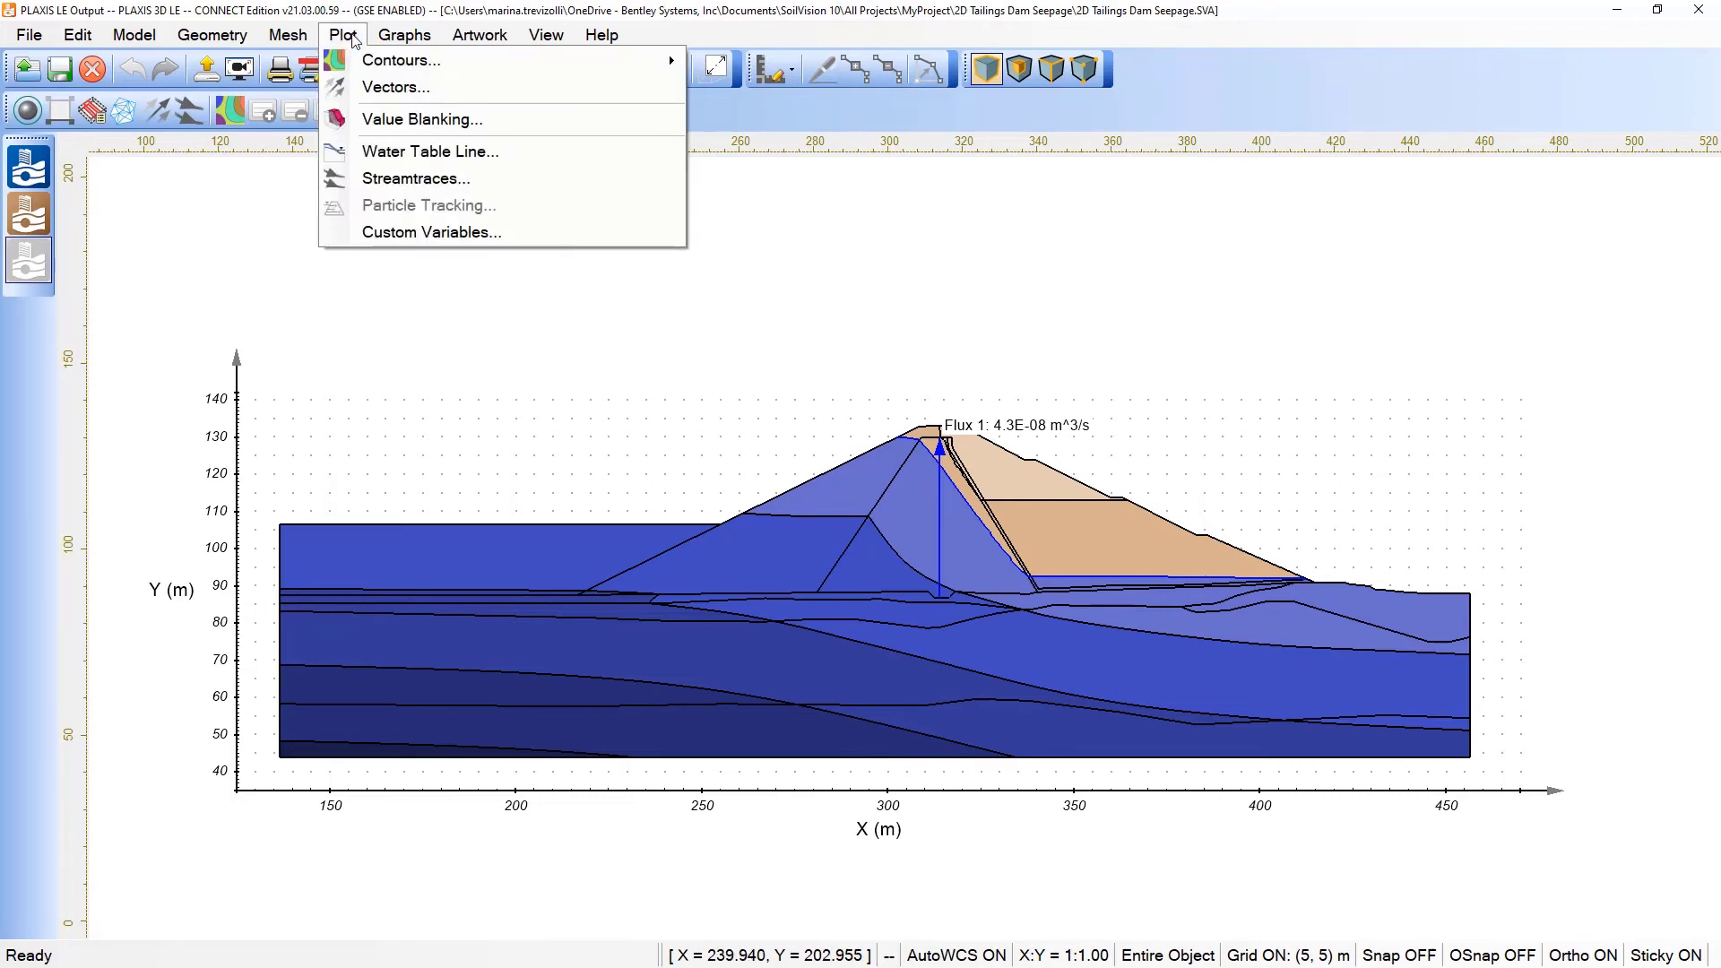
# Start drawing individual streamtraces from the Individual tab of the Streamtraces settings.
pyautogui.click(490, 187)
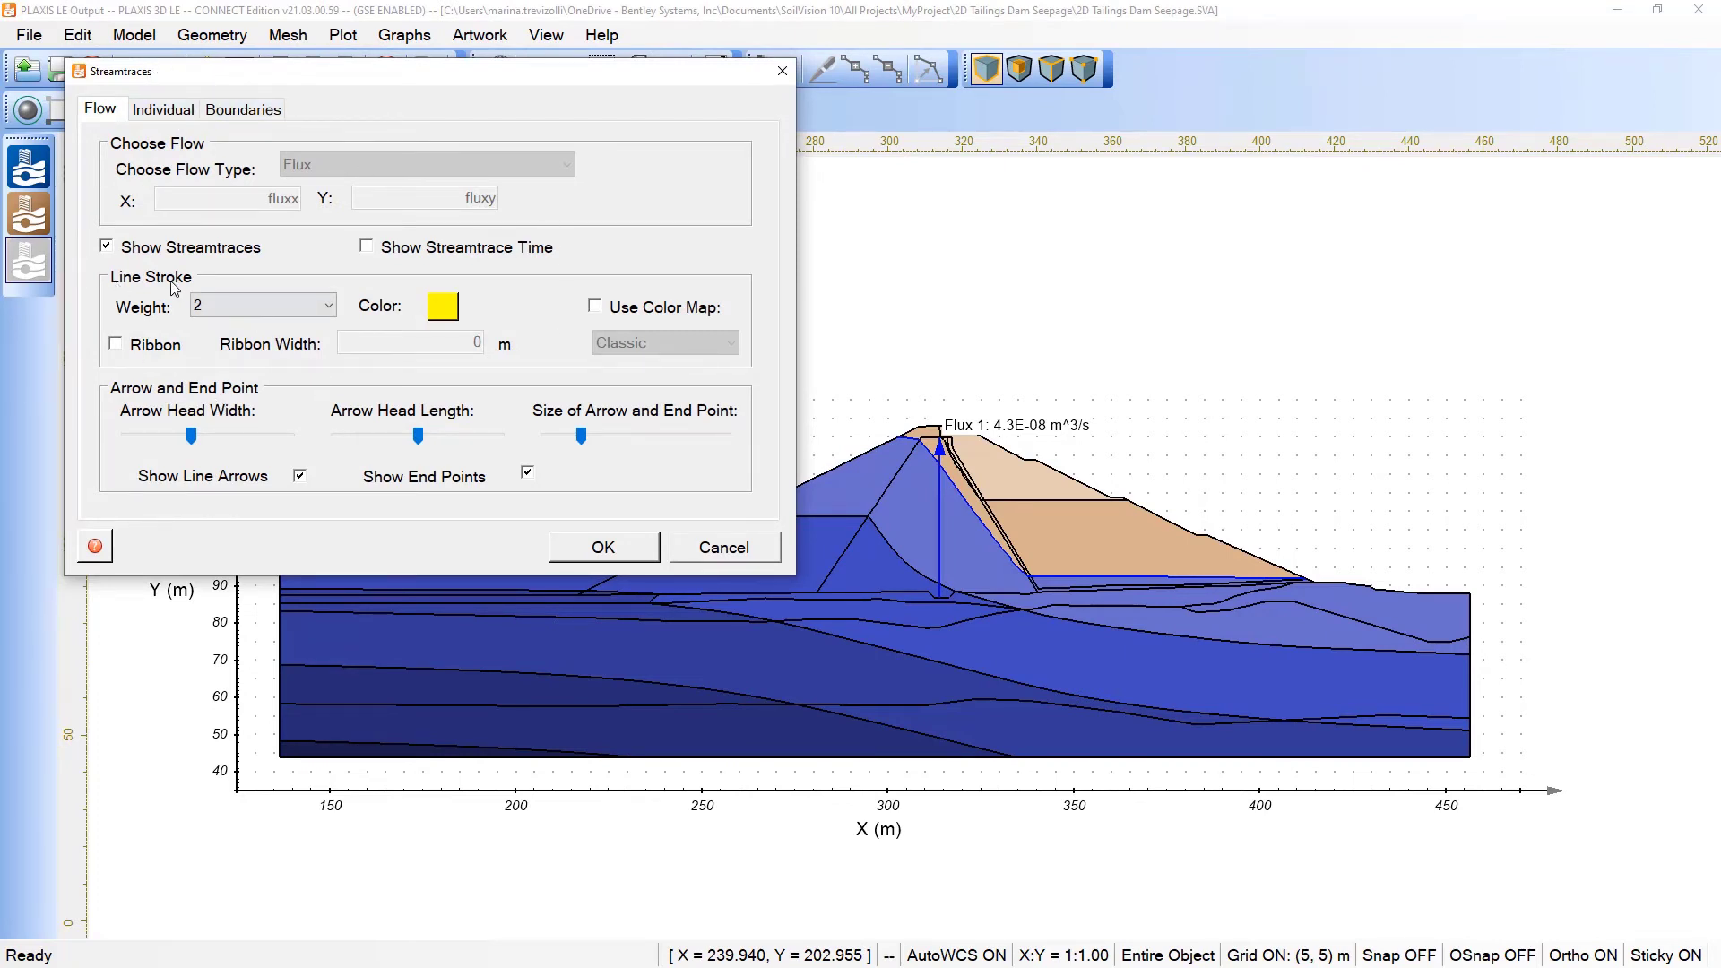
pyautogui.click(163, 109)
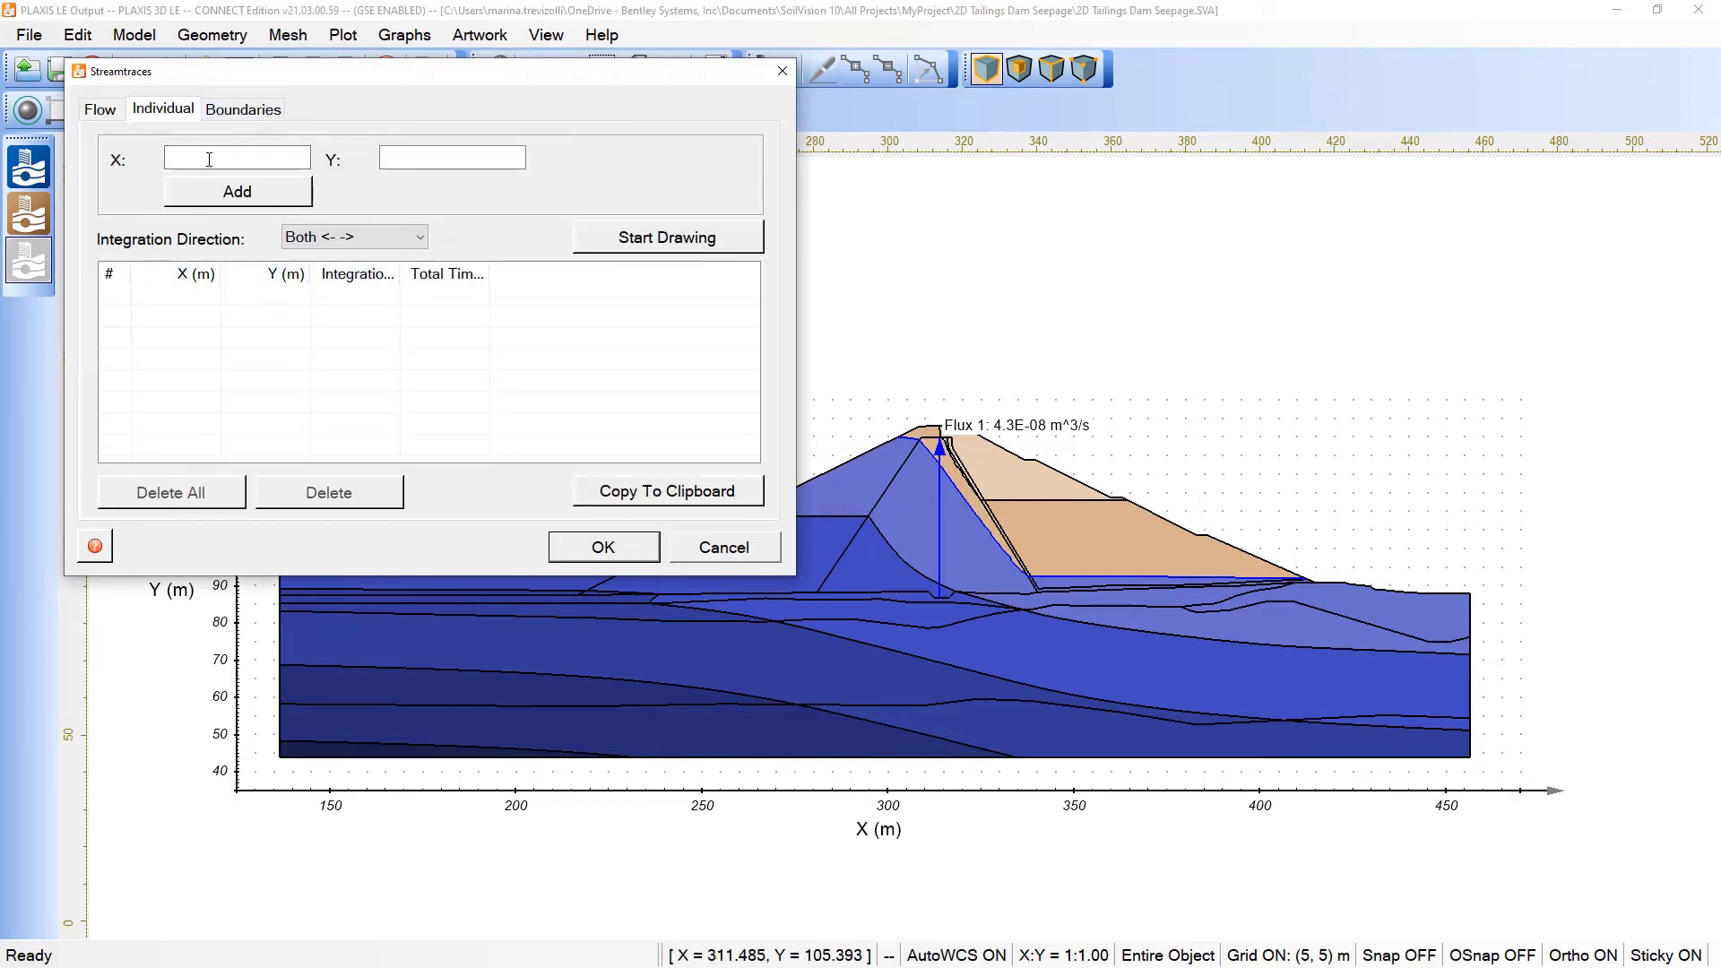
pyautogui.click(219, 107)
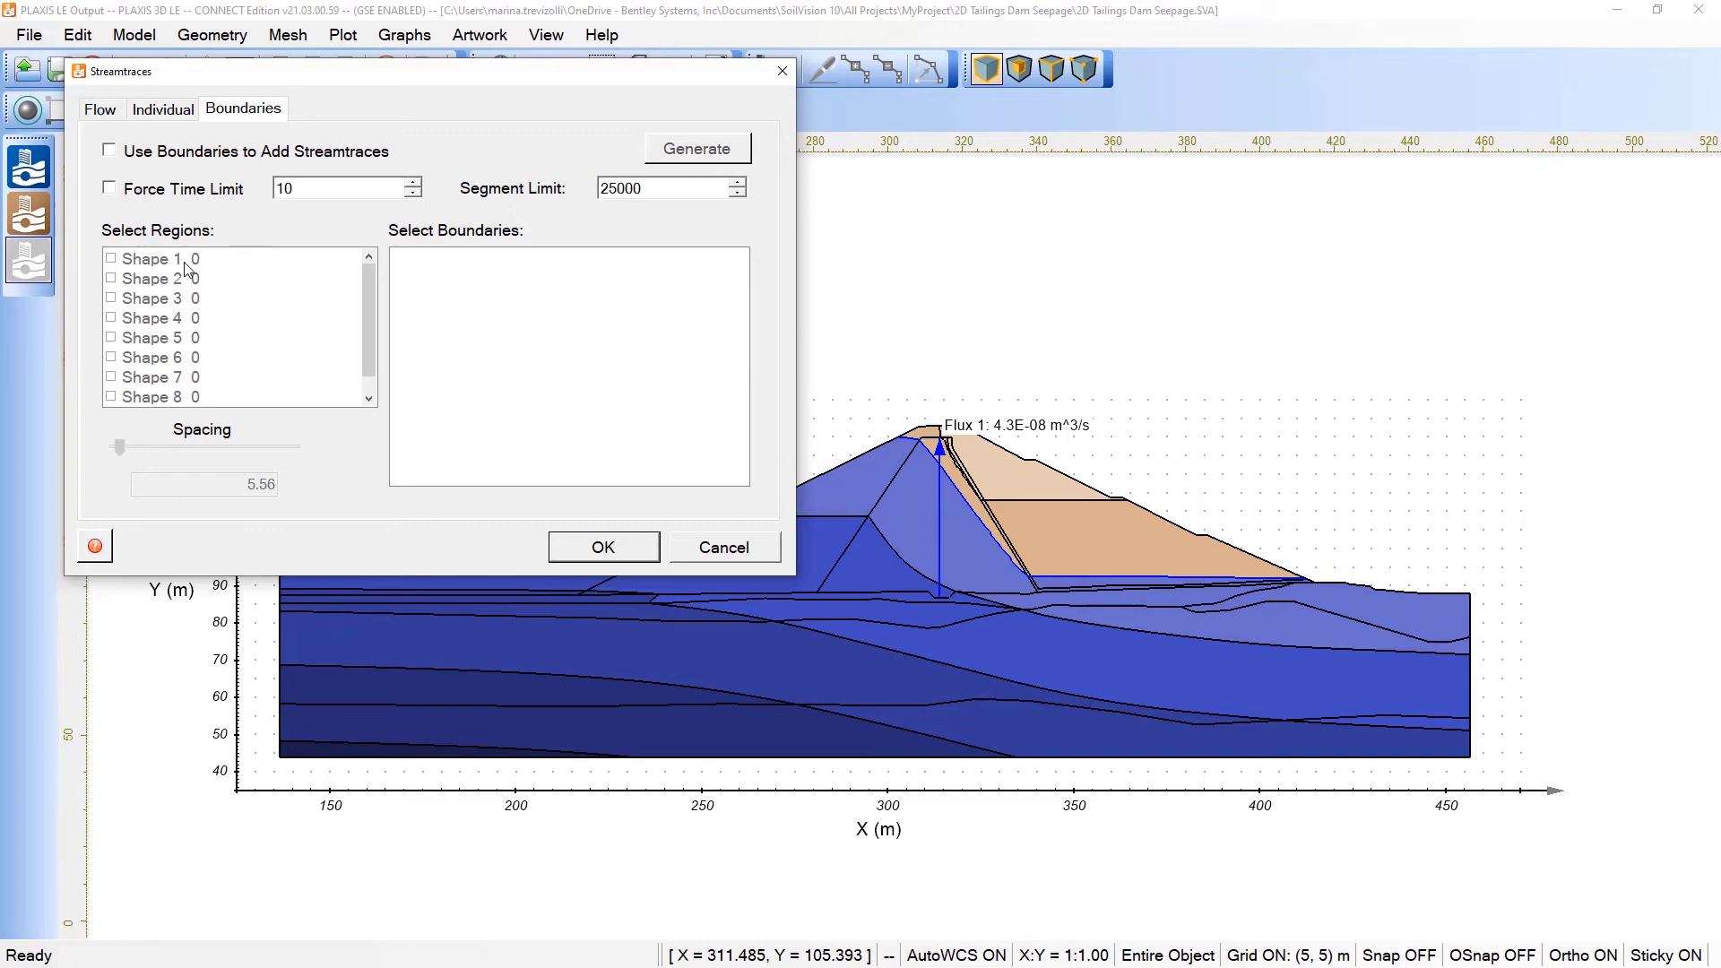
pyautogui.click(165, 112)
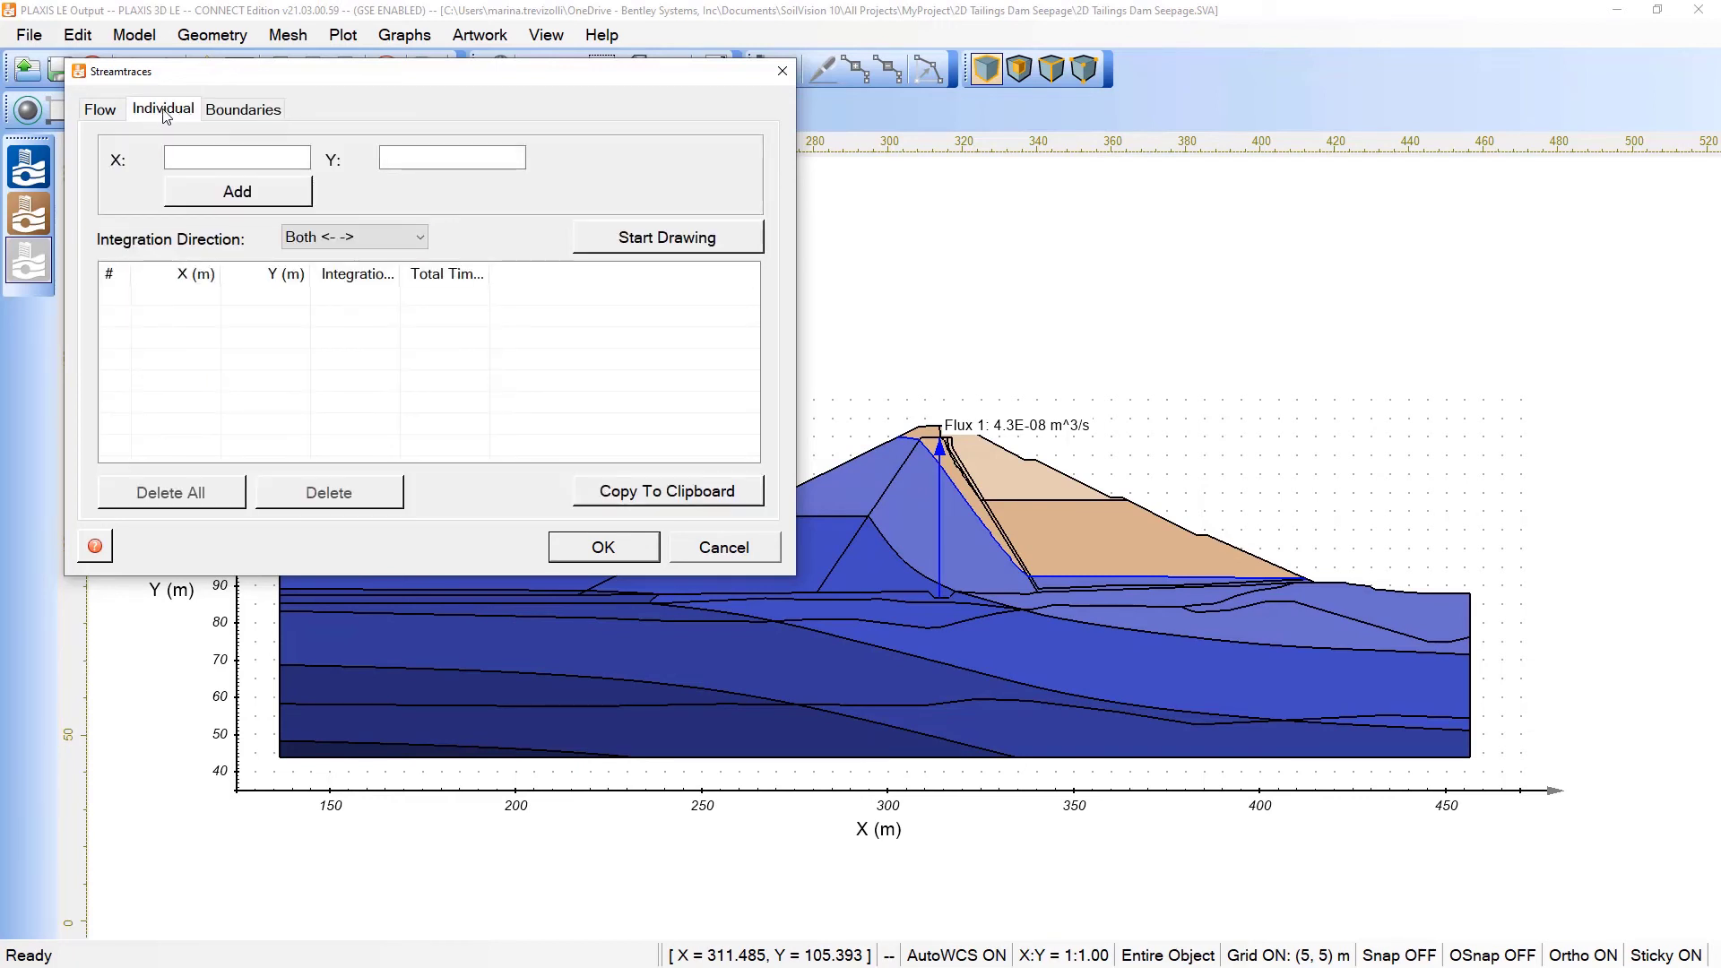
pyautogui.click(749, 237)
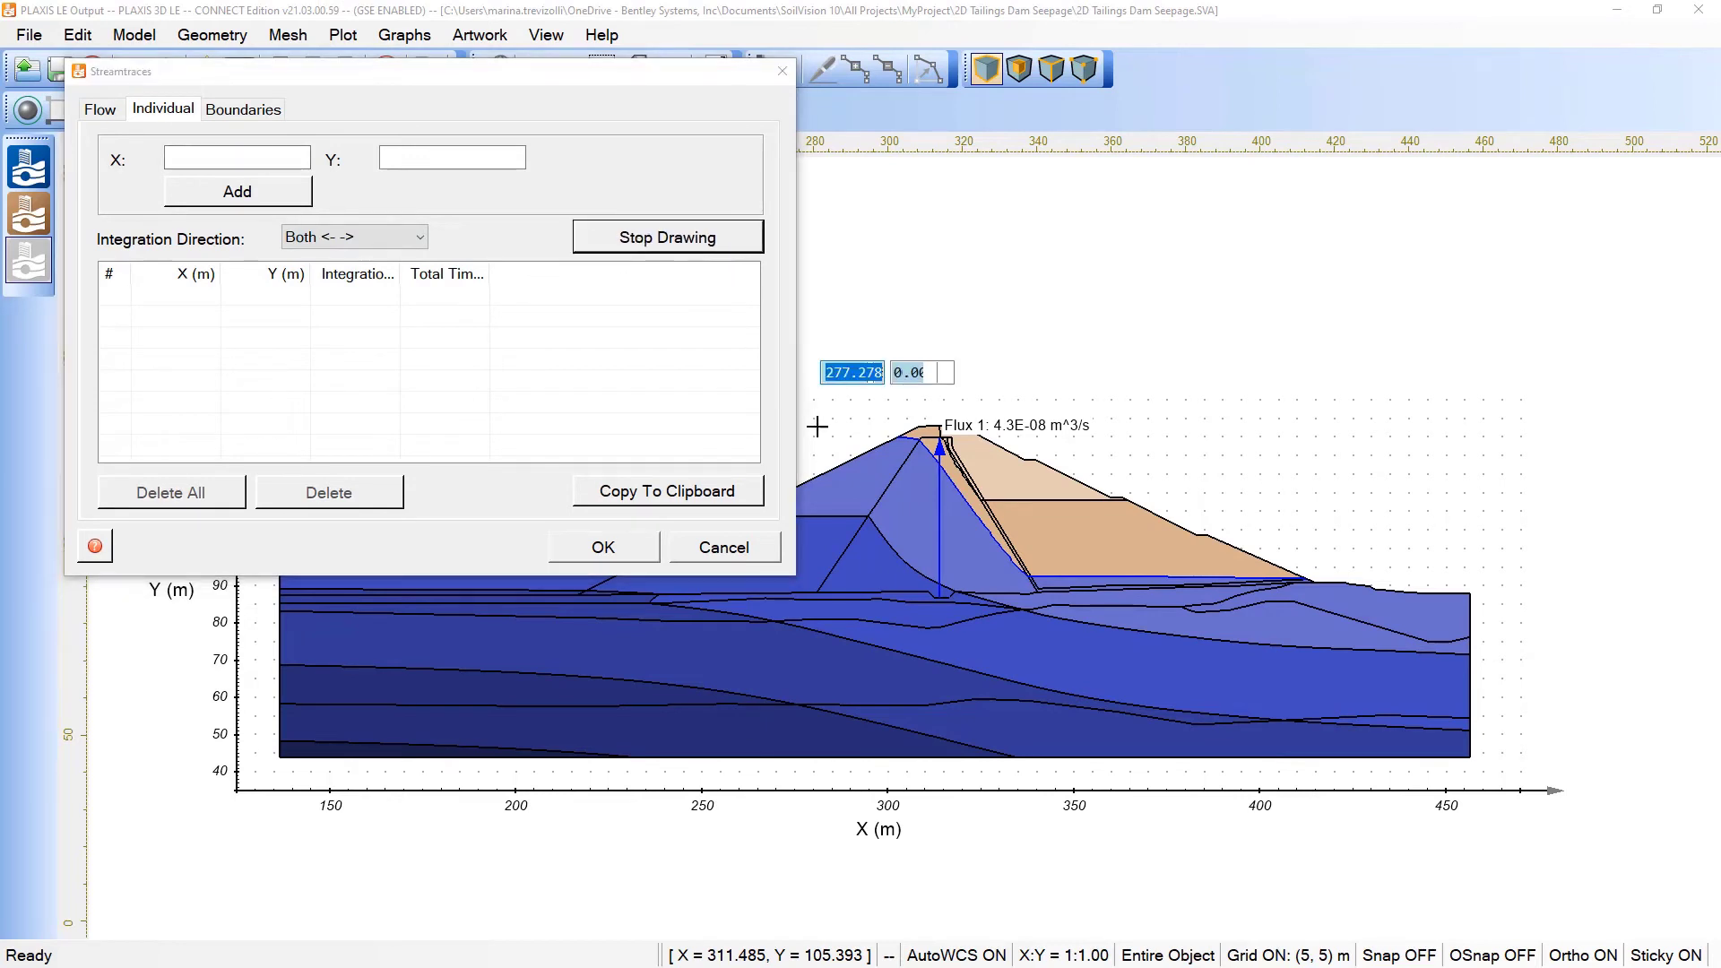
# Place three streamtraces starting near the dam crest and down the upstream slope.
pyautogui.click(881, 448)
pyautogui.click(810, 480)
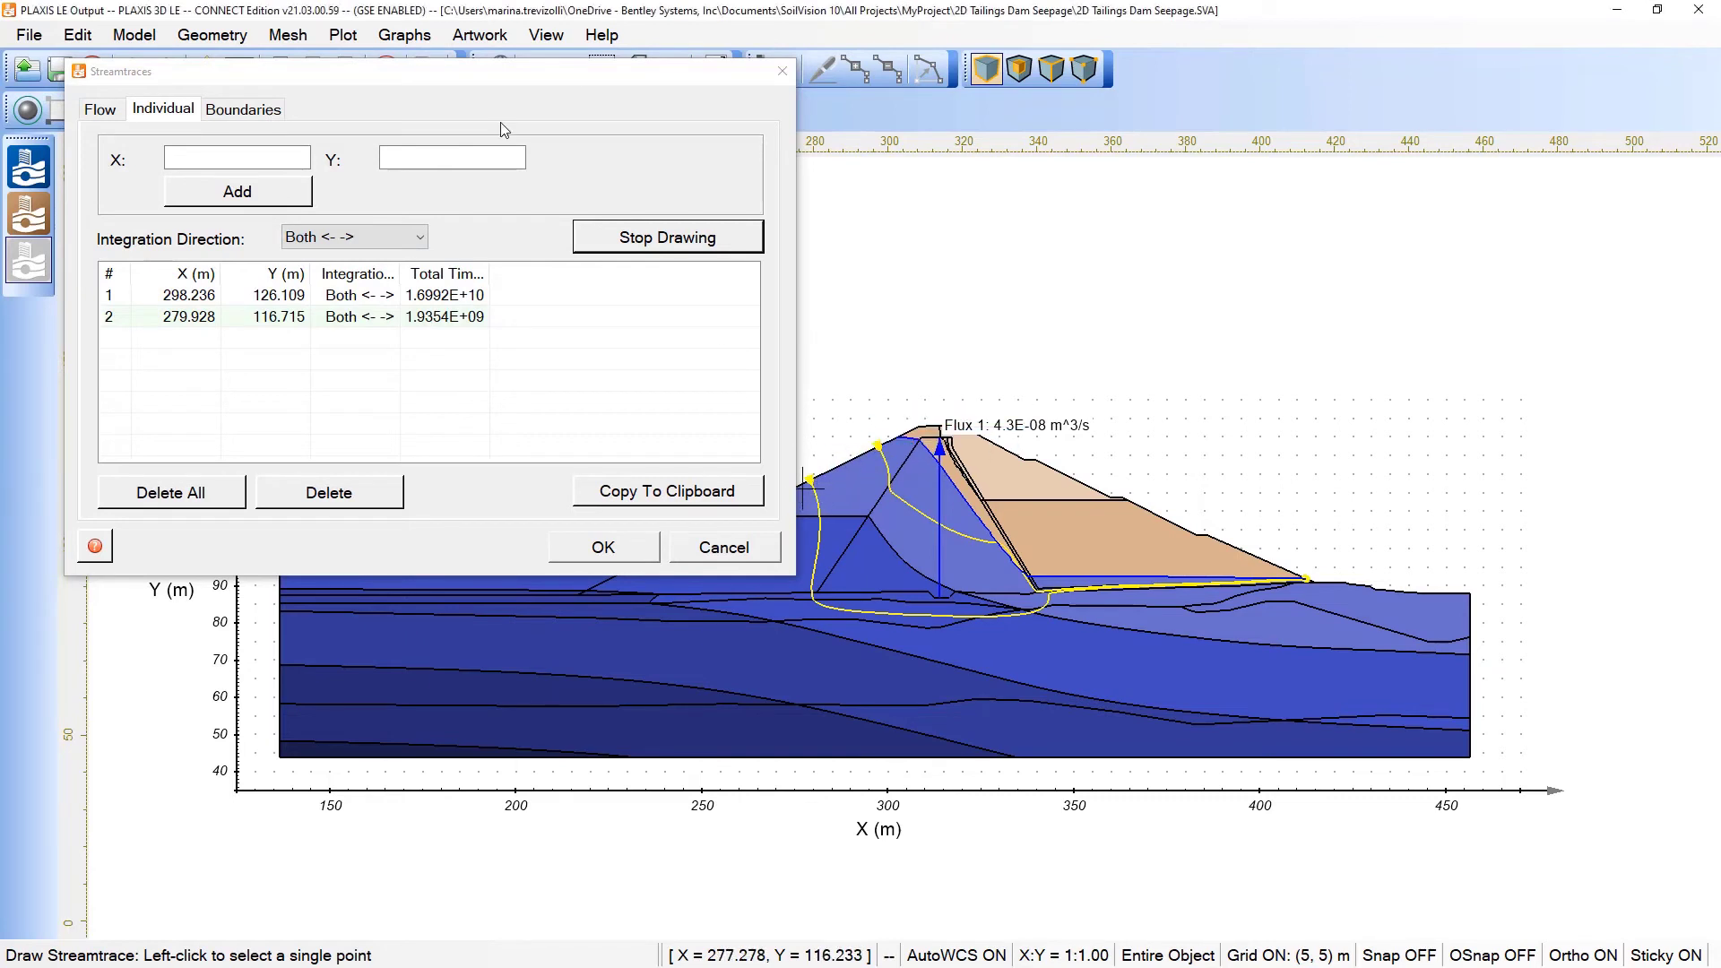
pyautogui.moveTo(512, 71); pyautogui.dragTo(460, 48)
pyautogui.click(760, 502)
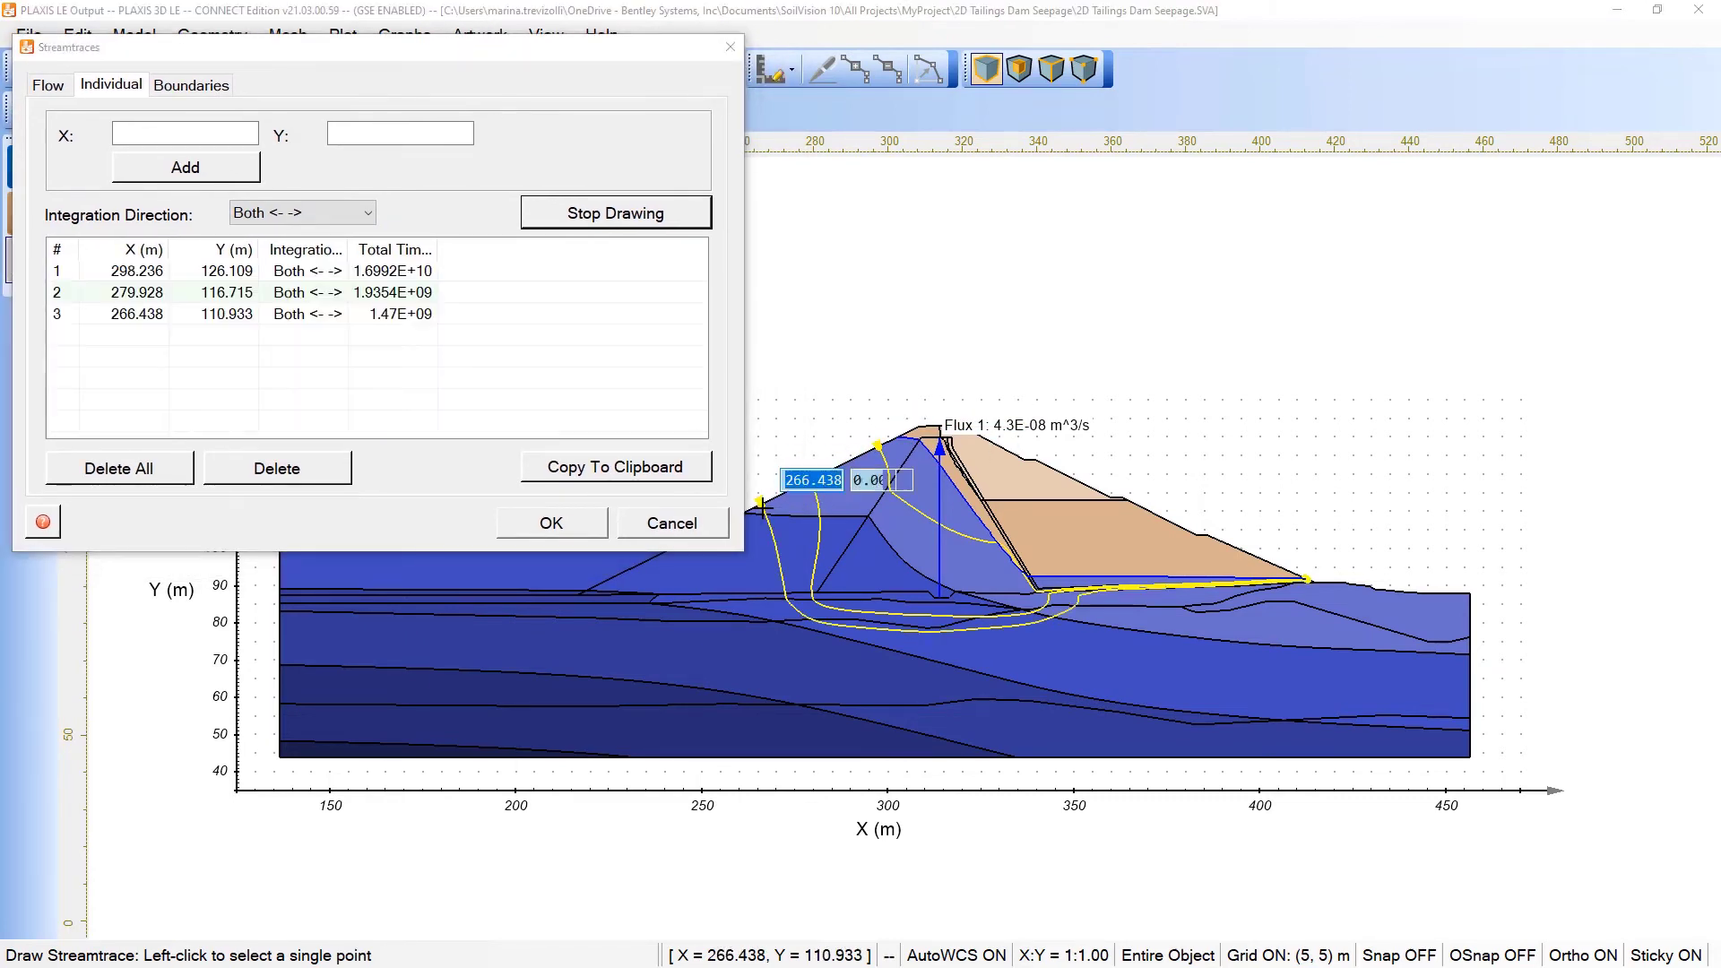
# Close the streamtrace settings keeping the traces, recentre the dam, and open Graphs.
pyautogui.click(50, 89)
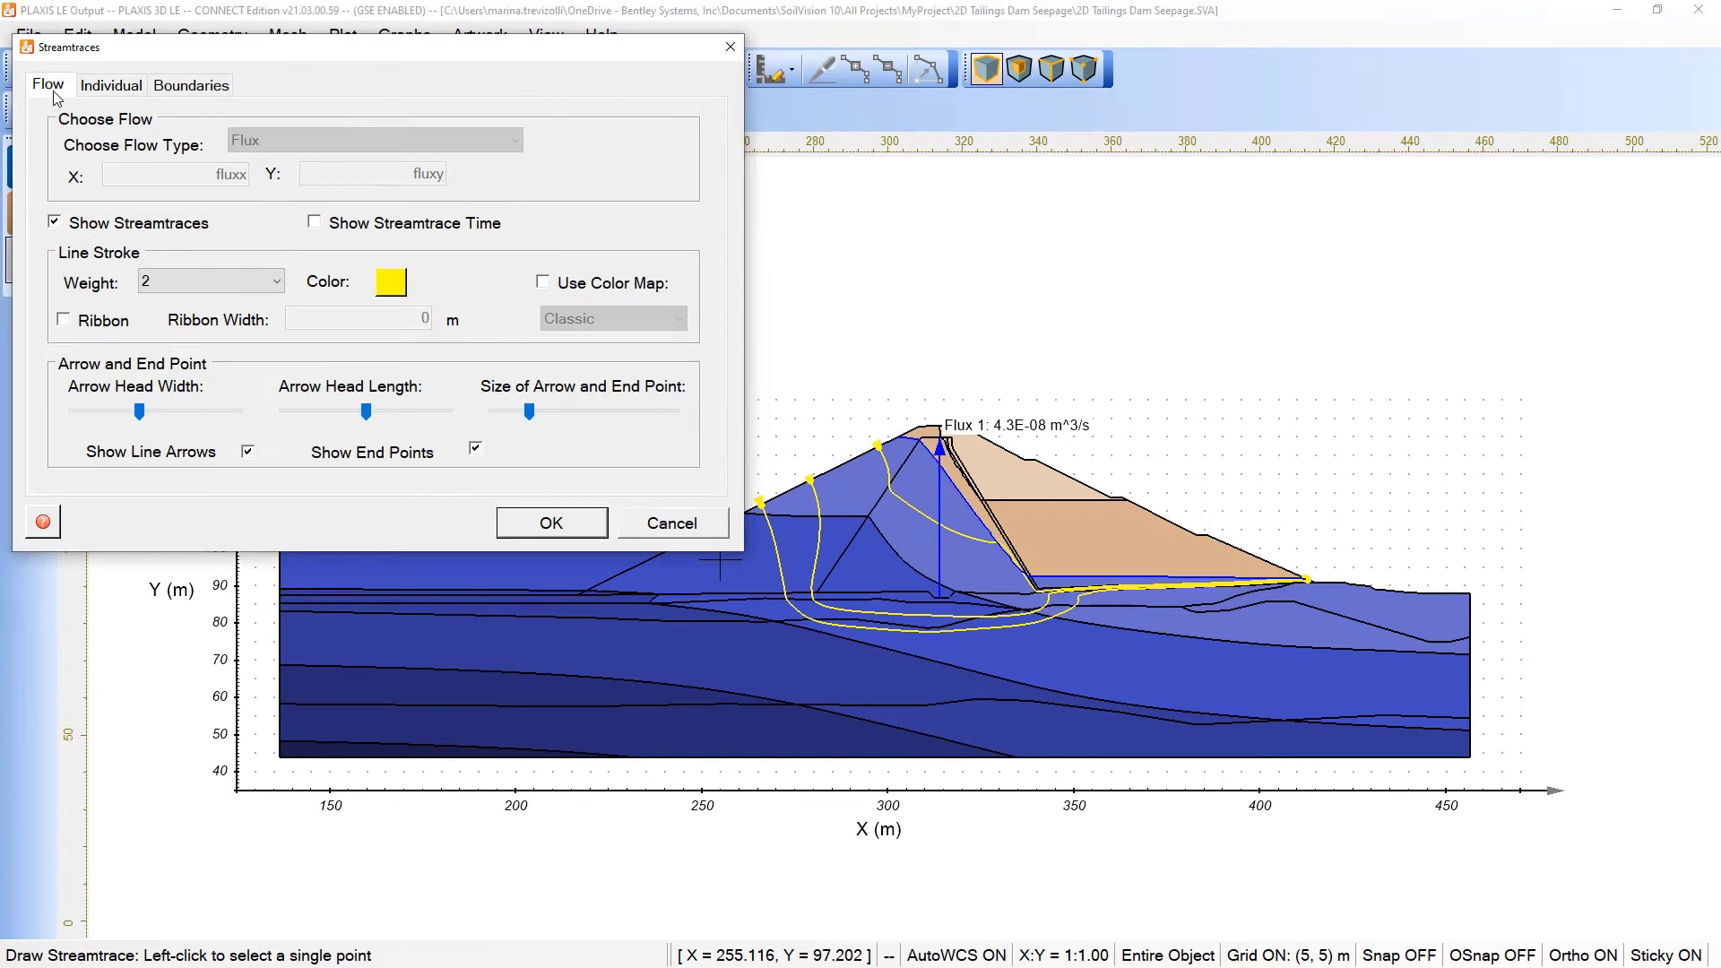
pyautogui.click(548, 523)
pyautogui.scroll(3, 784, 472)
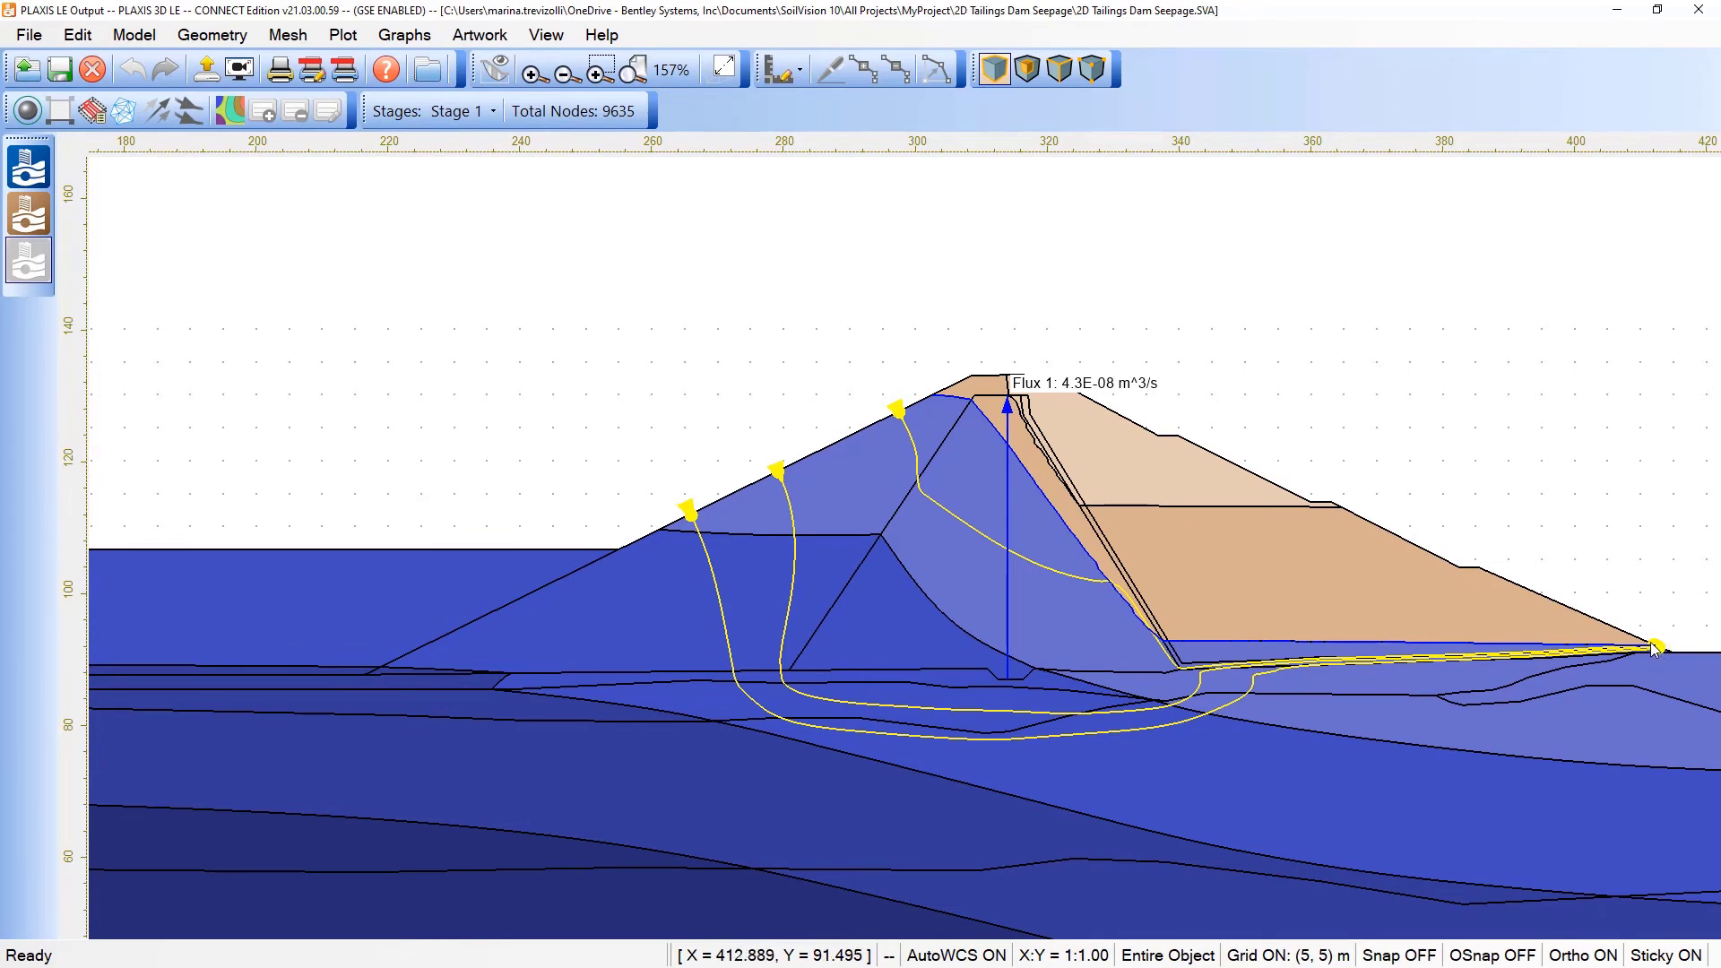
pyautogui.scroll(-4, 1568, 584)
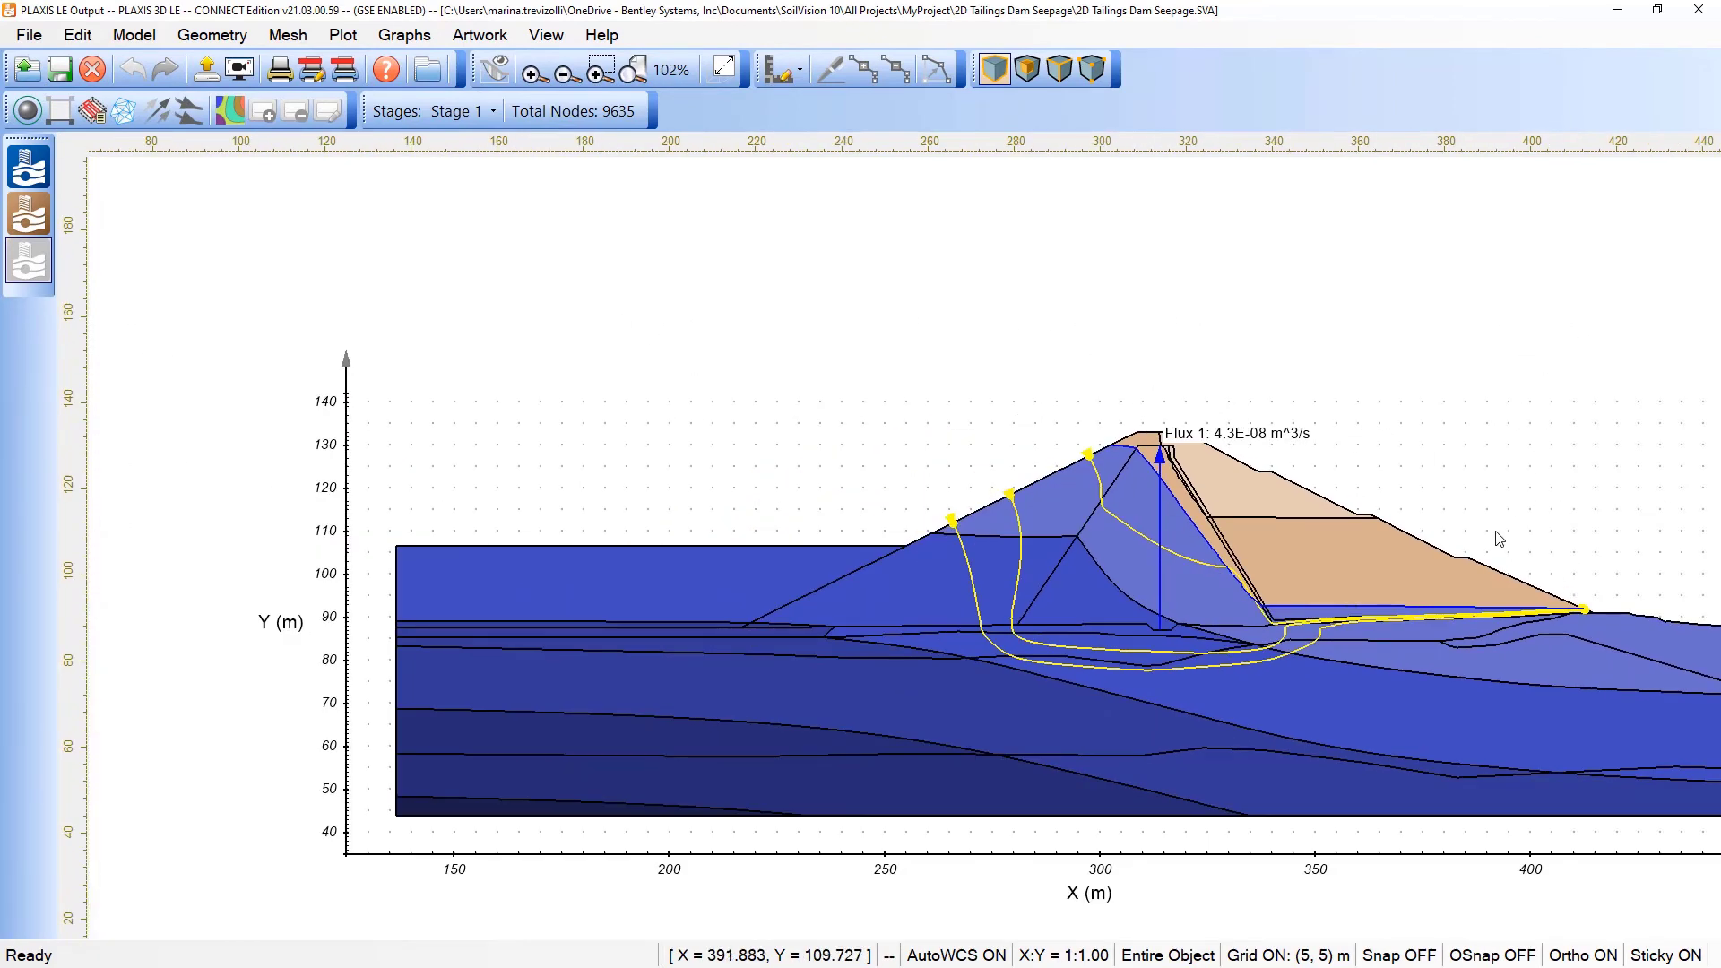
pyautogui.moveTo(1286, 546); pyautogui.dragTo(1342, 515)
pyautogui.click(429, 38)
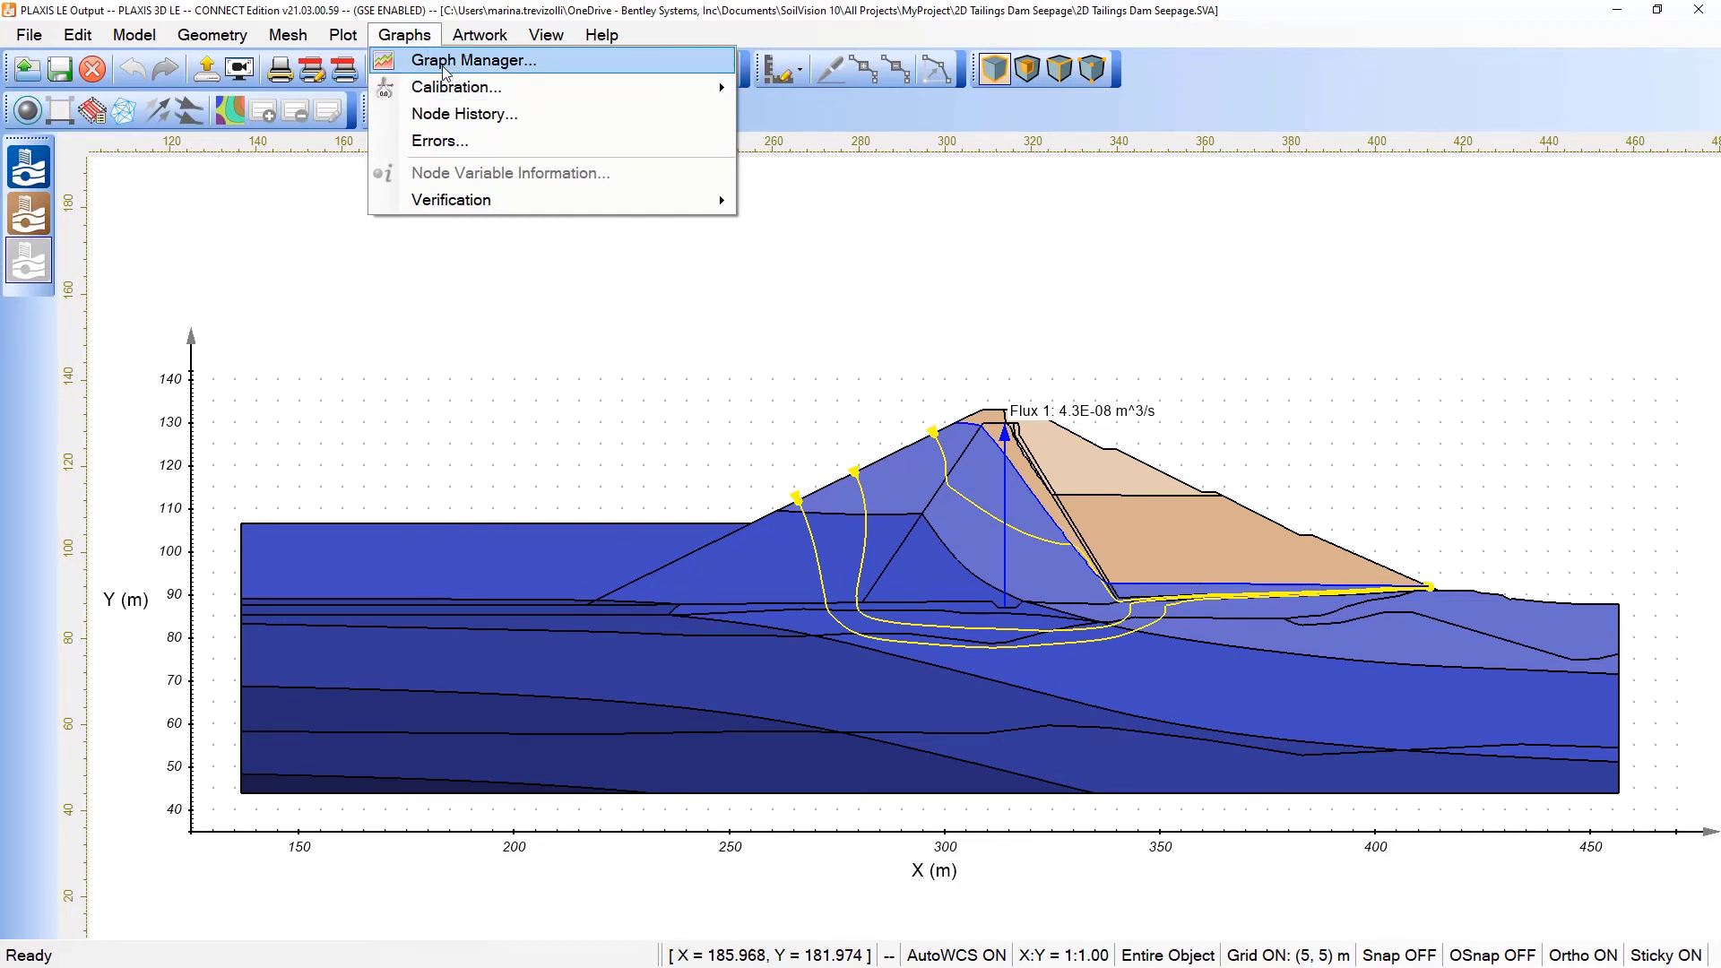
pyautogui.click(445, 62)
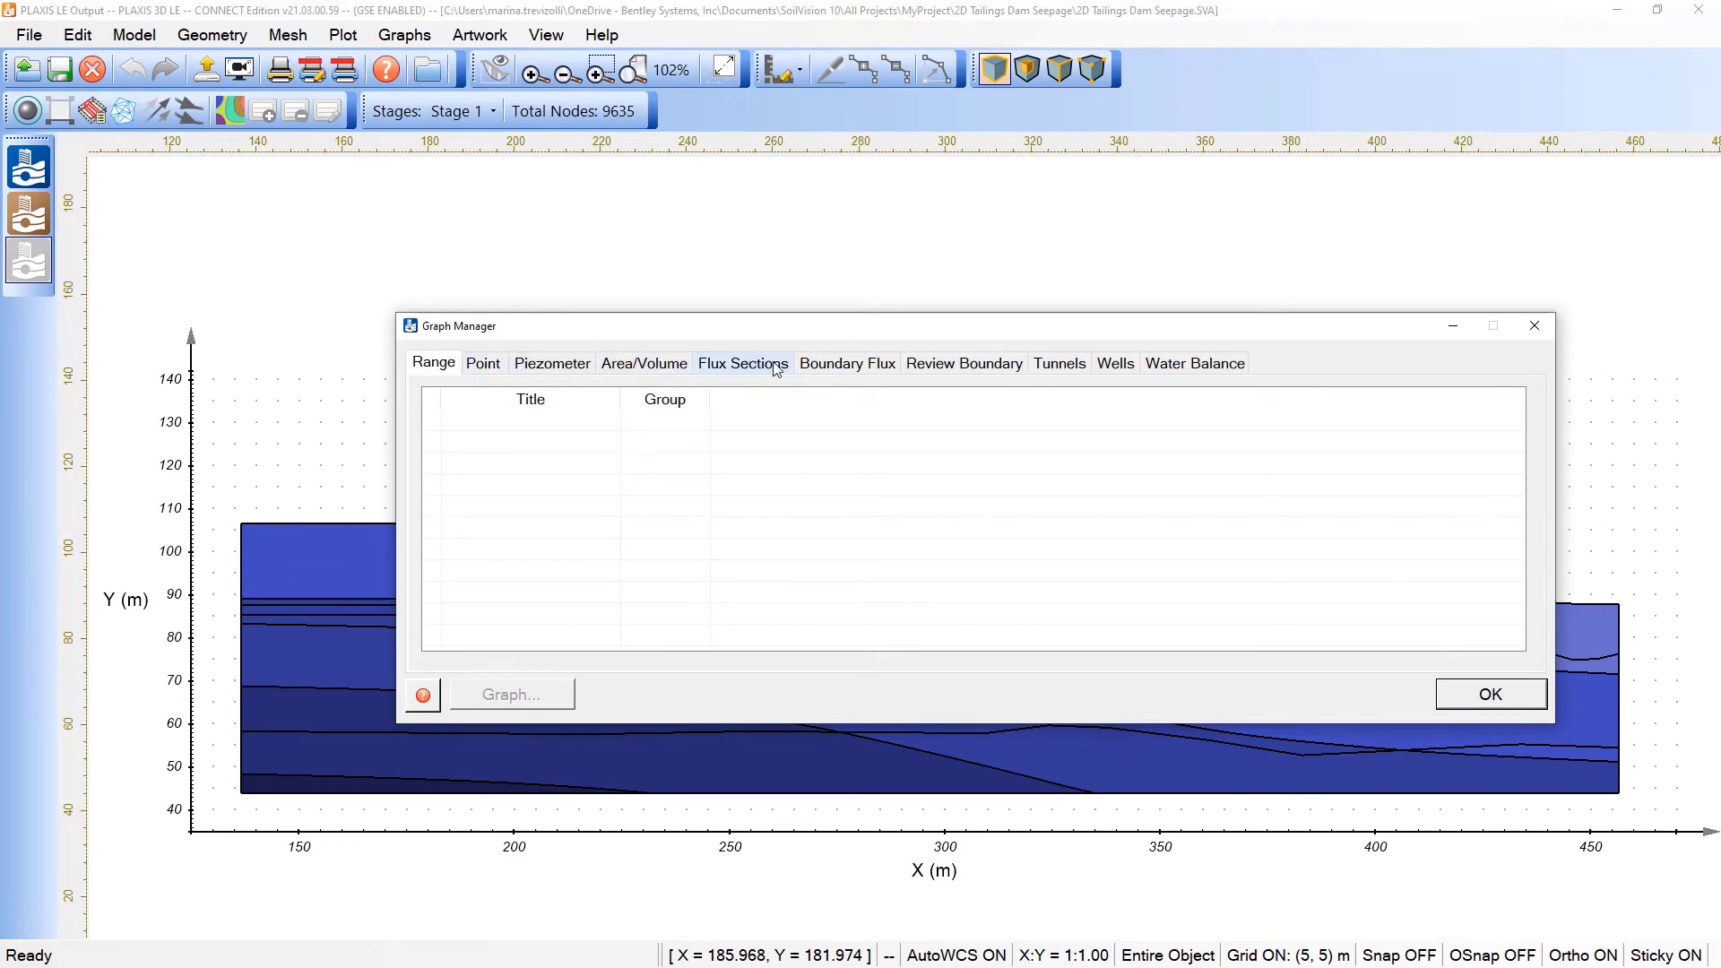
pyautogui.click(745, 369)
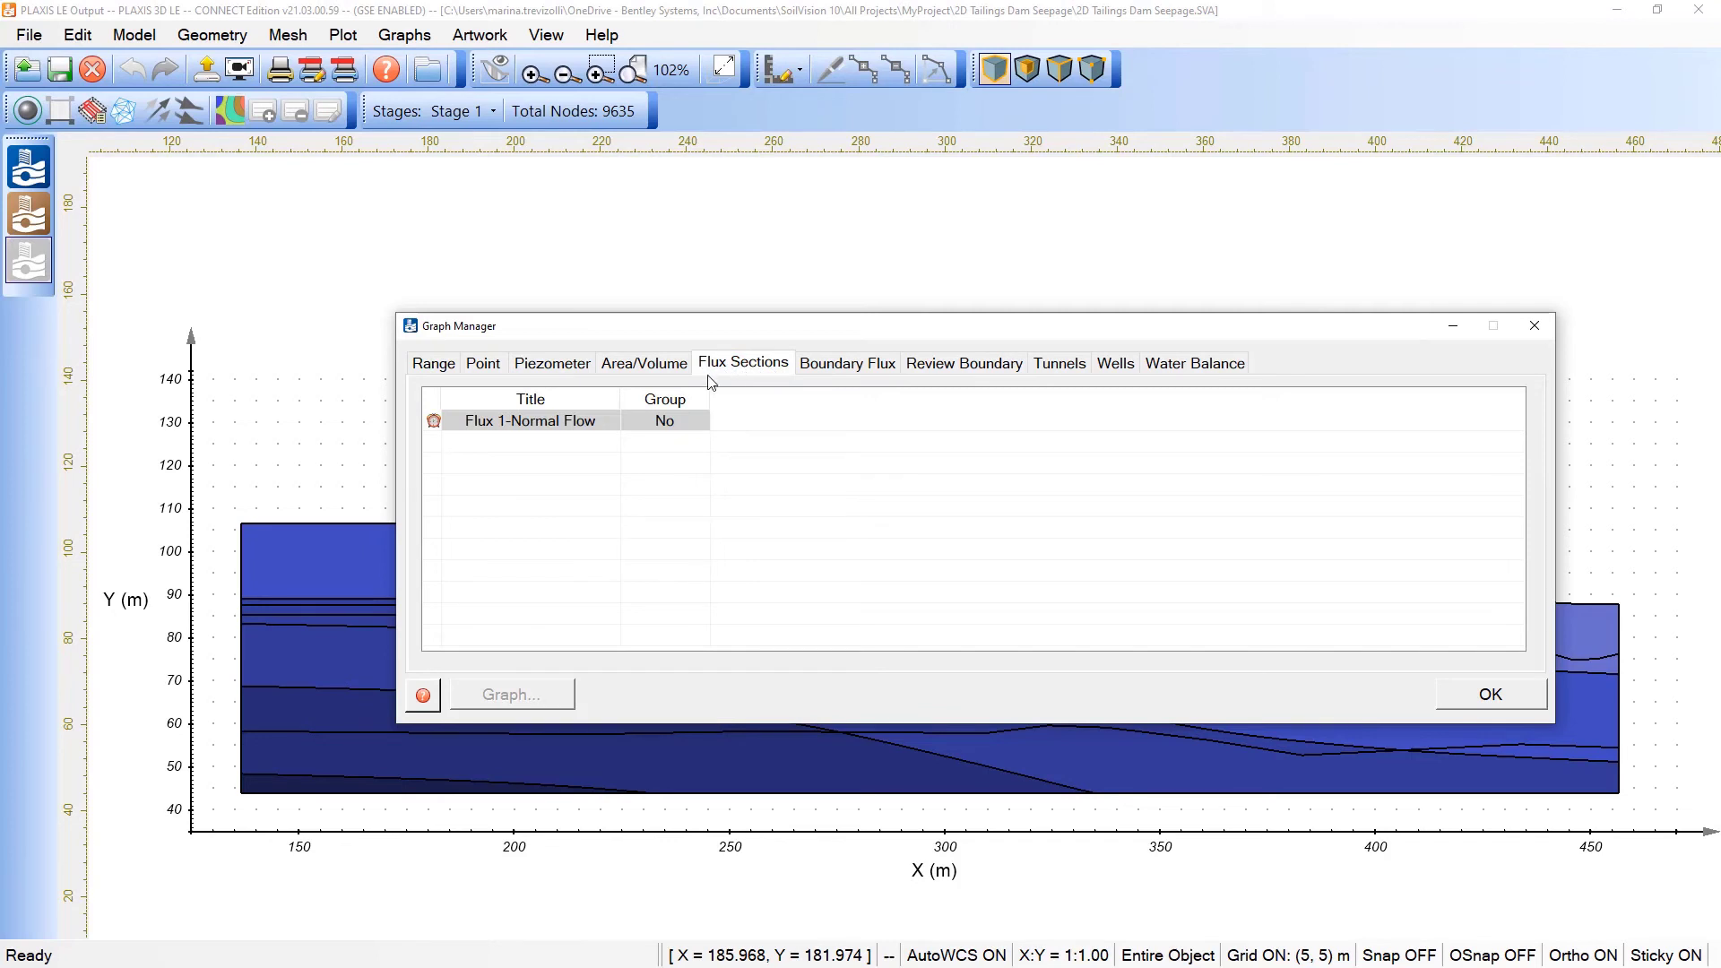
pyautogui.doubleClick(544, 423)
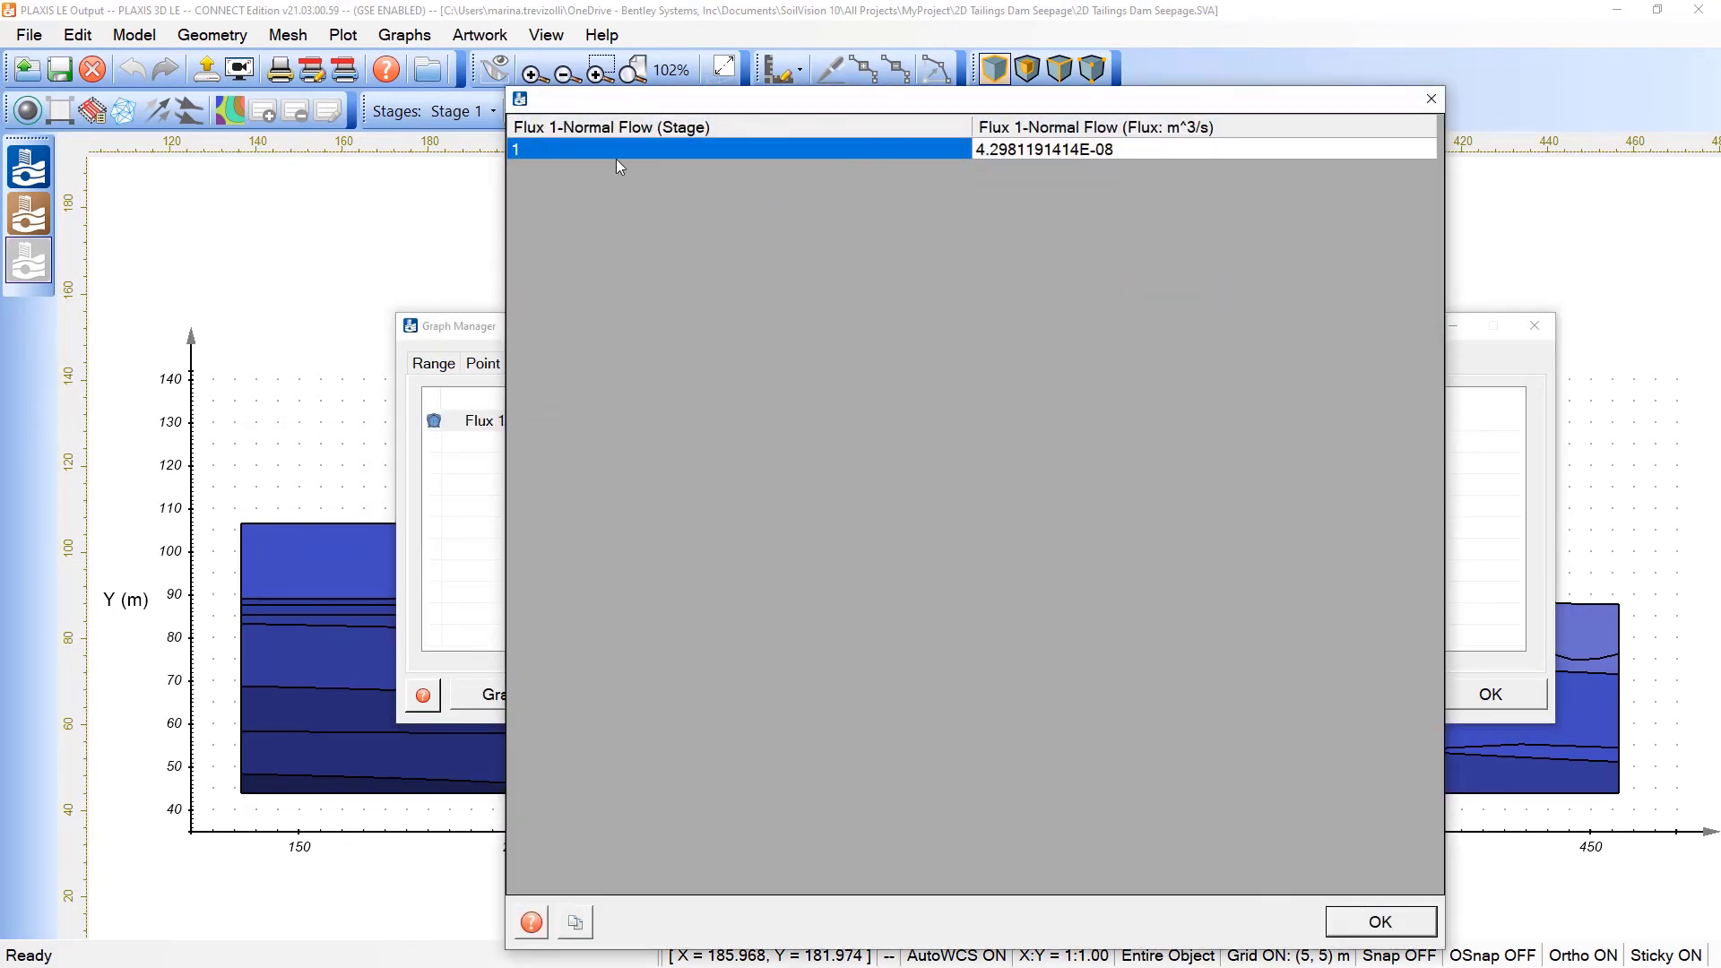
pyautogui.click(1143, 149)
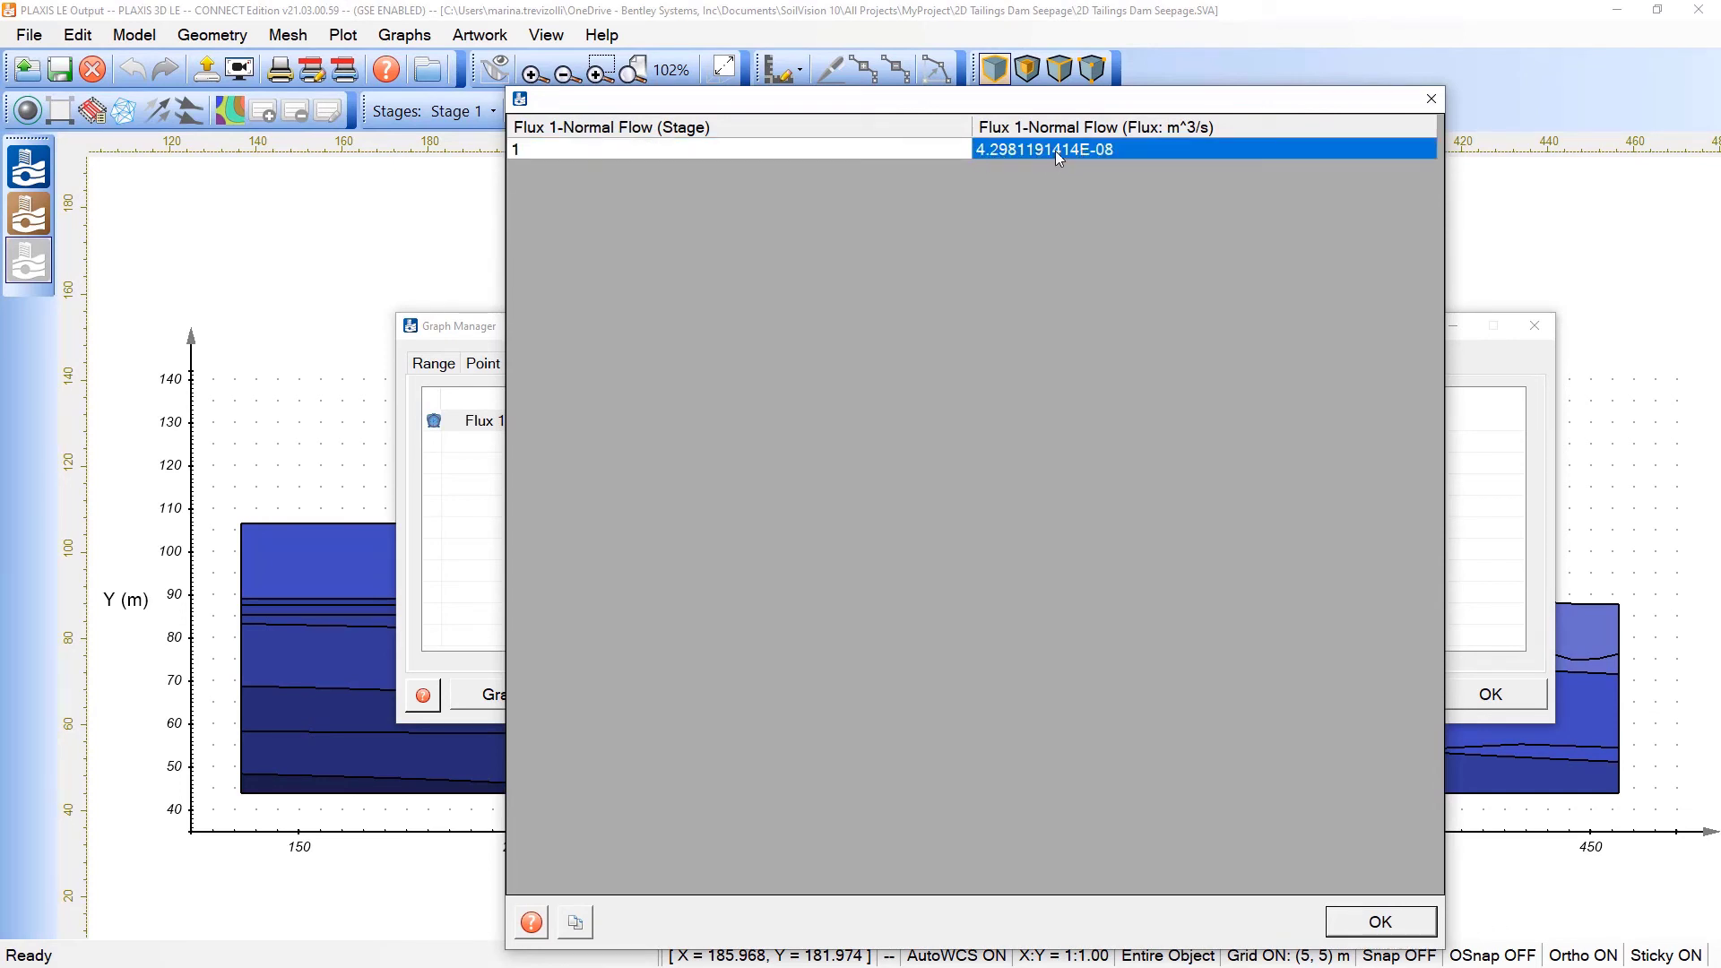
pyautogui.moveTo(1059, 101); pyautogui.dragTo(1045, 61)
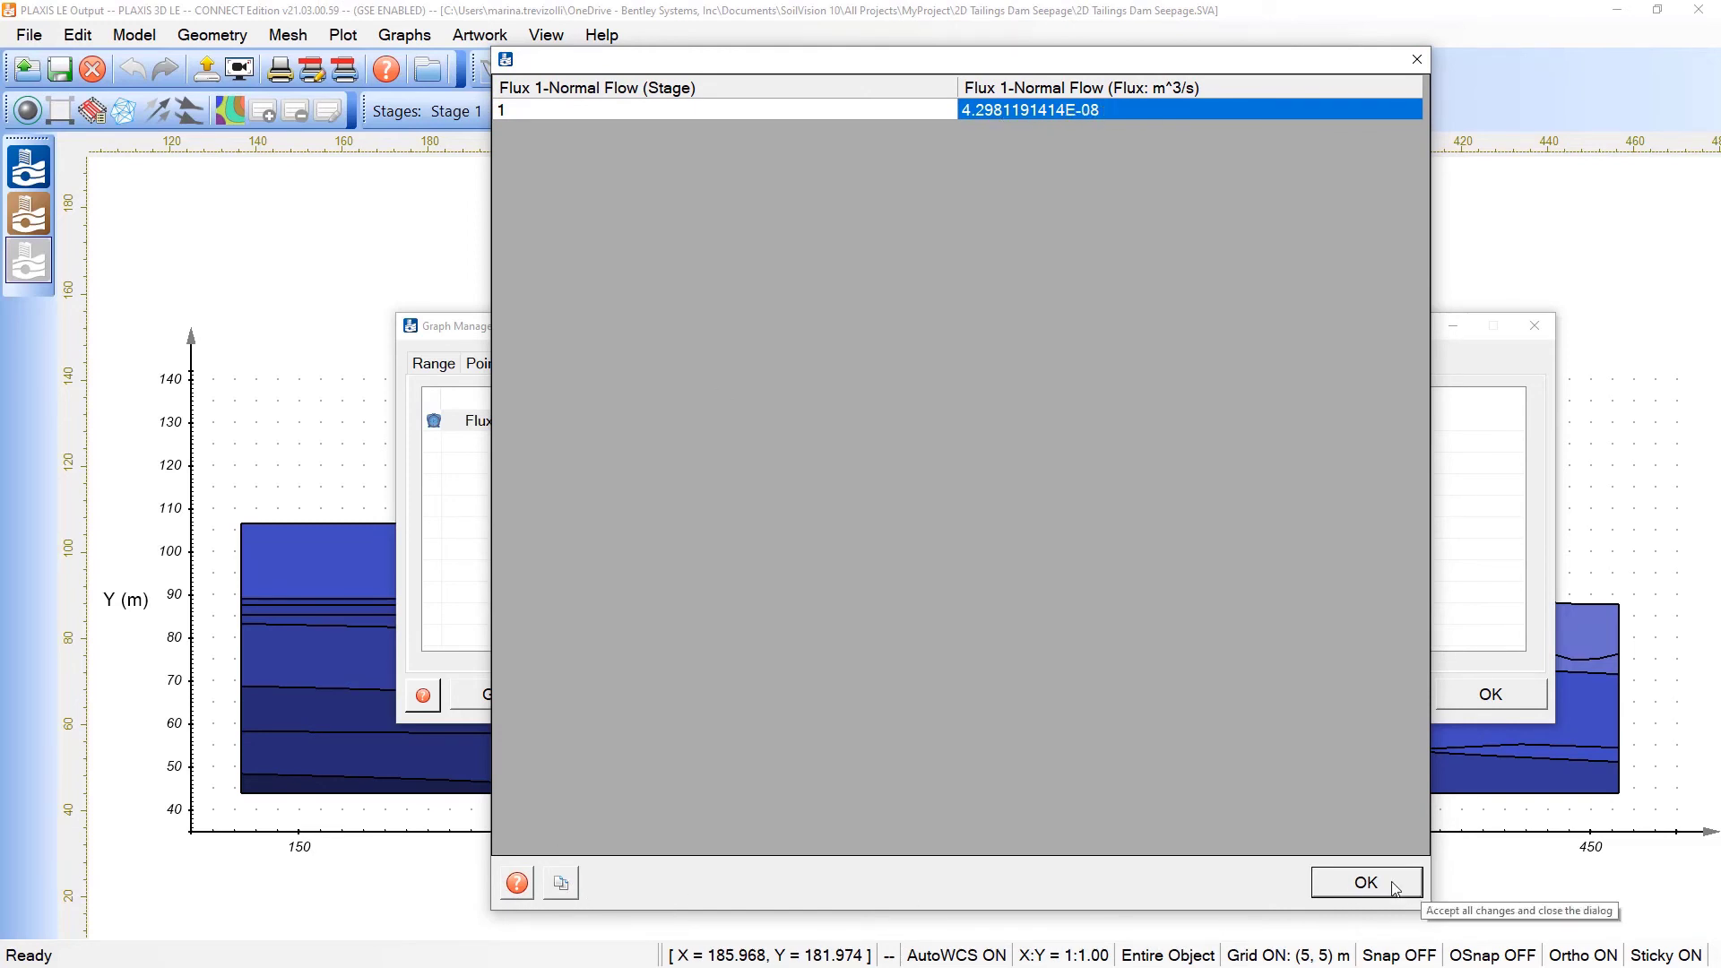
pyautogui.click(1365, 882)
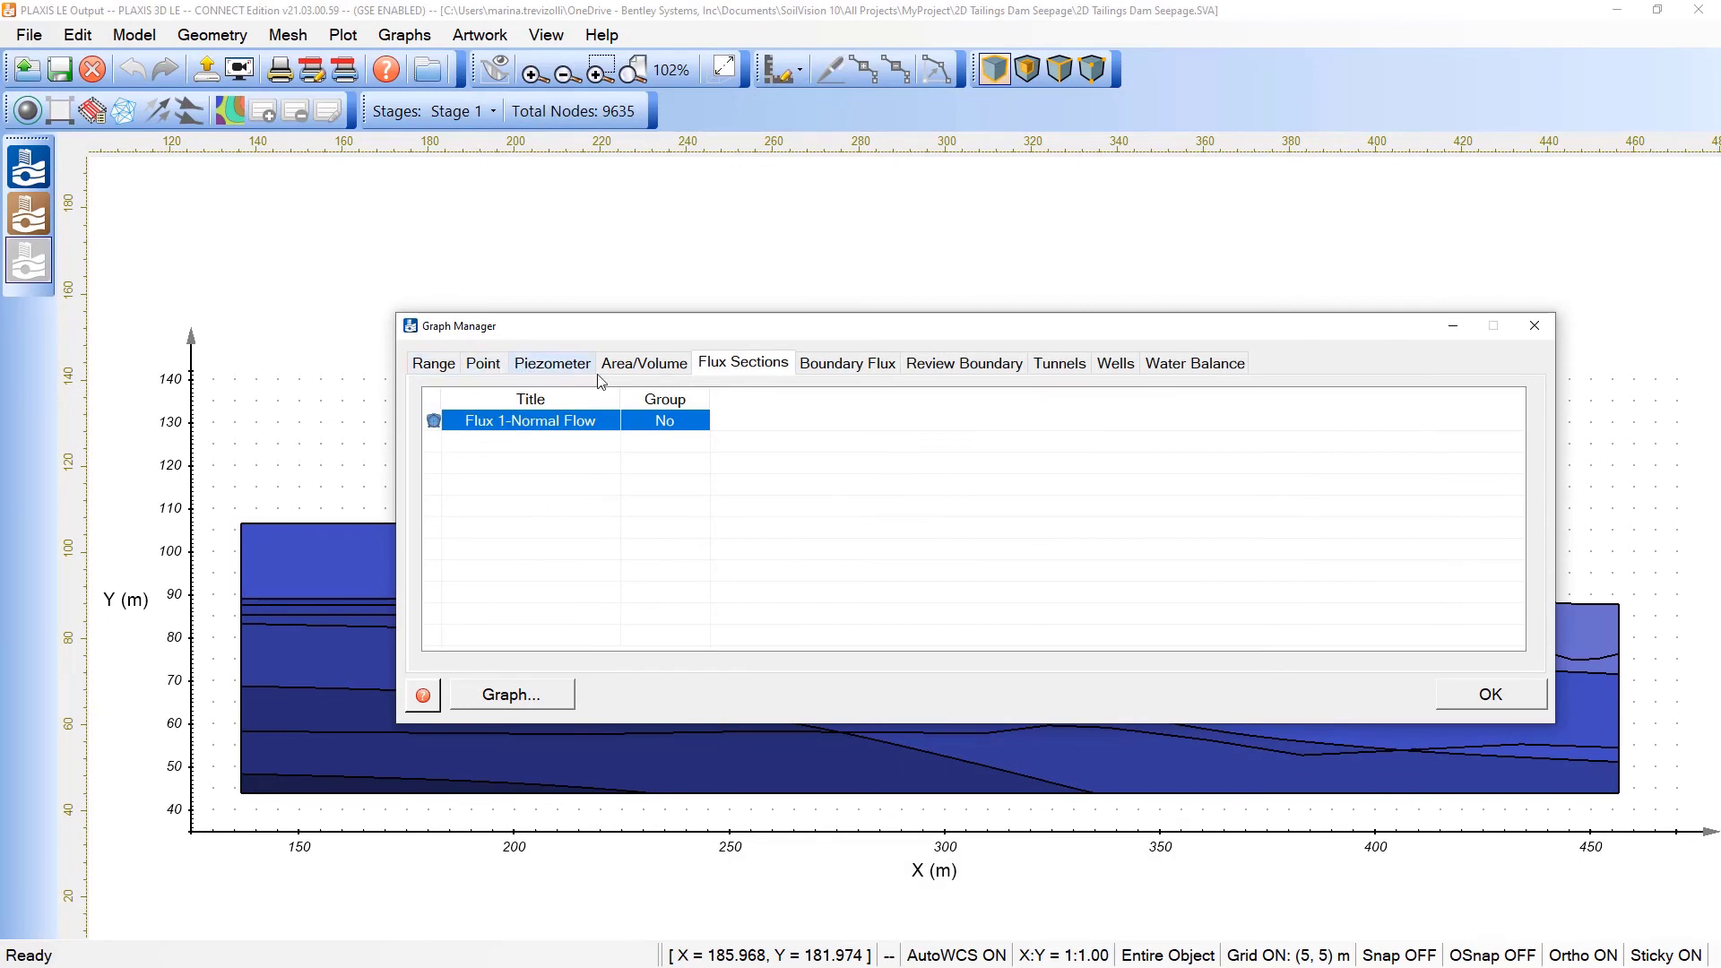
pyautogui.click(981, 429)
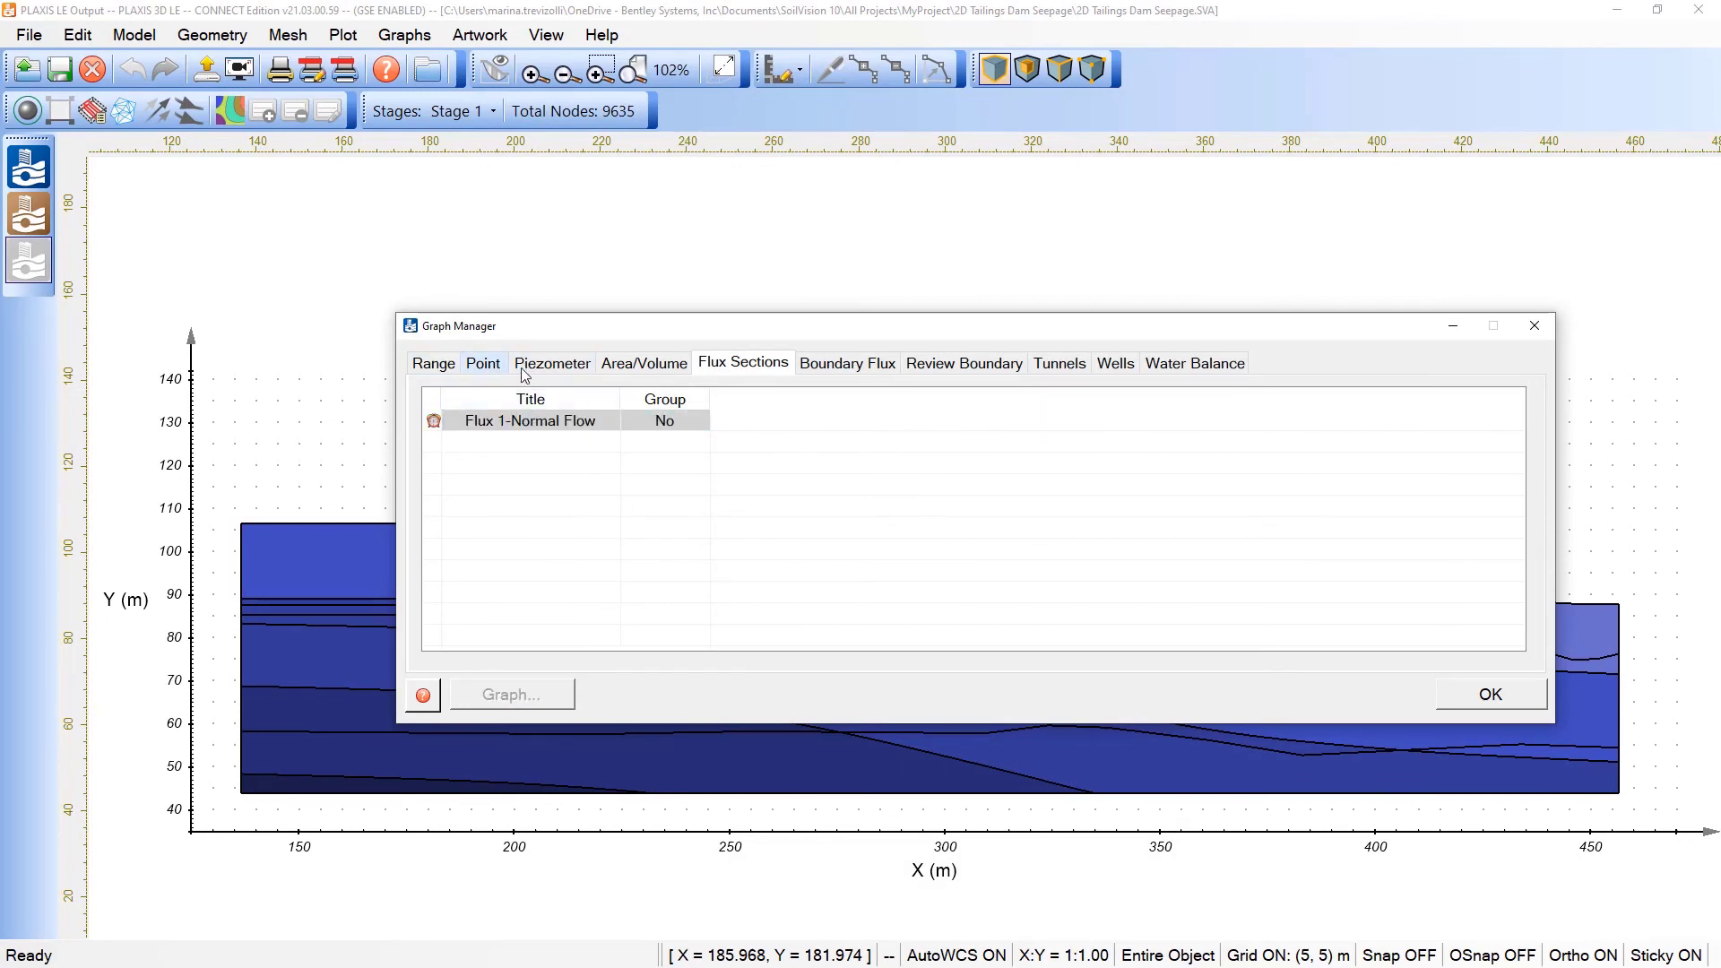
pyautogui.click(1463, 704)
pyautogui.click(404, 34)
pyautogui.moveTo(535, 84)
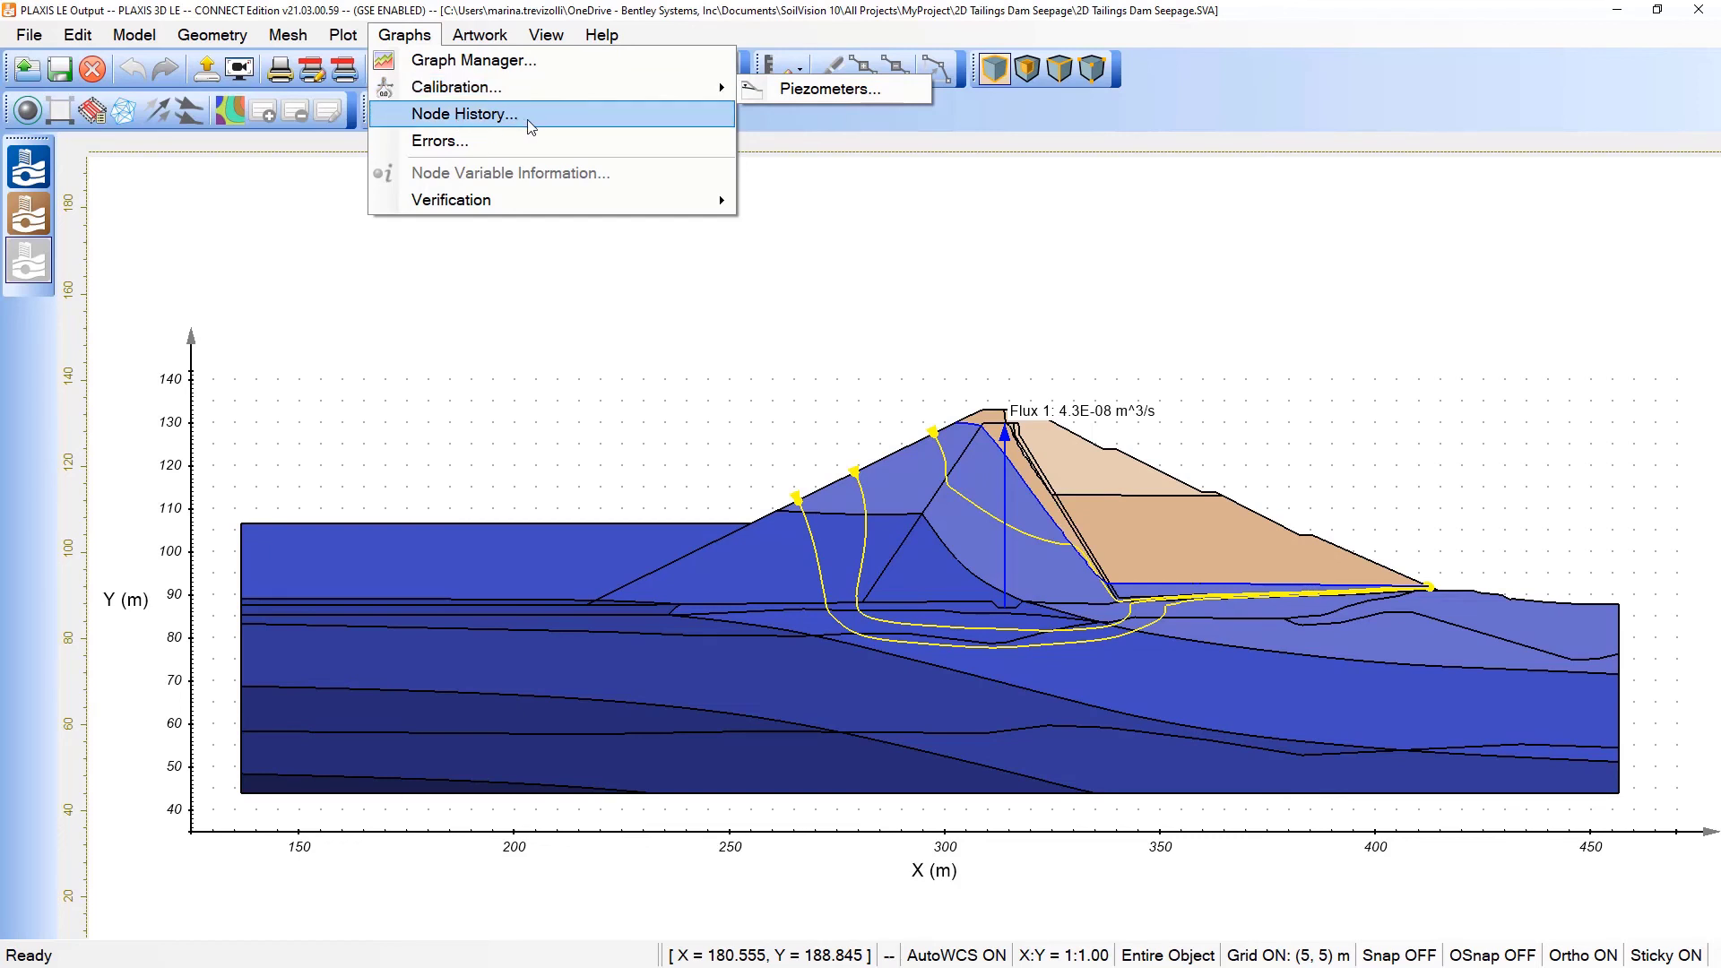
# Dismiss the graph options and turn on Show Mesh over the dam section.
pyautogui.click(471, 143)
pyautogui.click(288, 34)
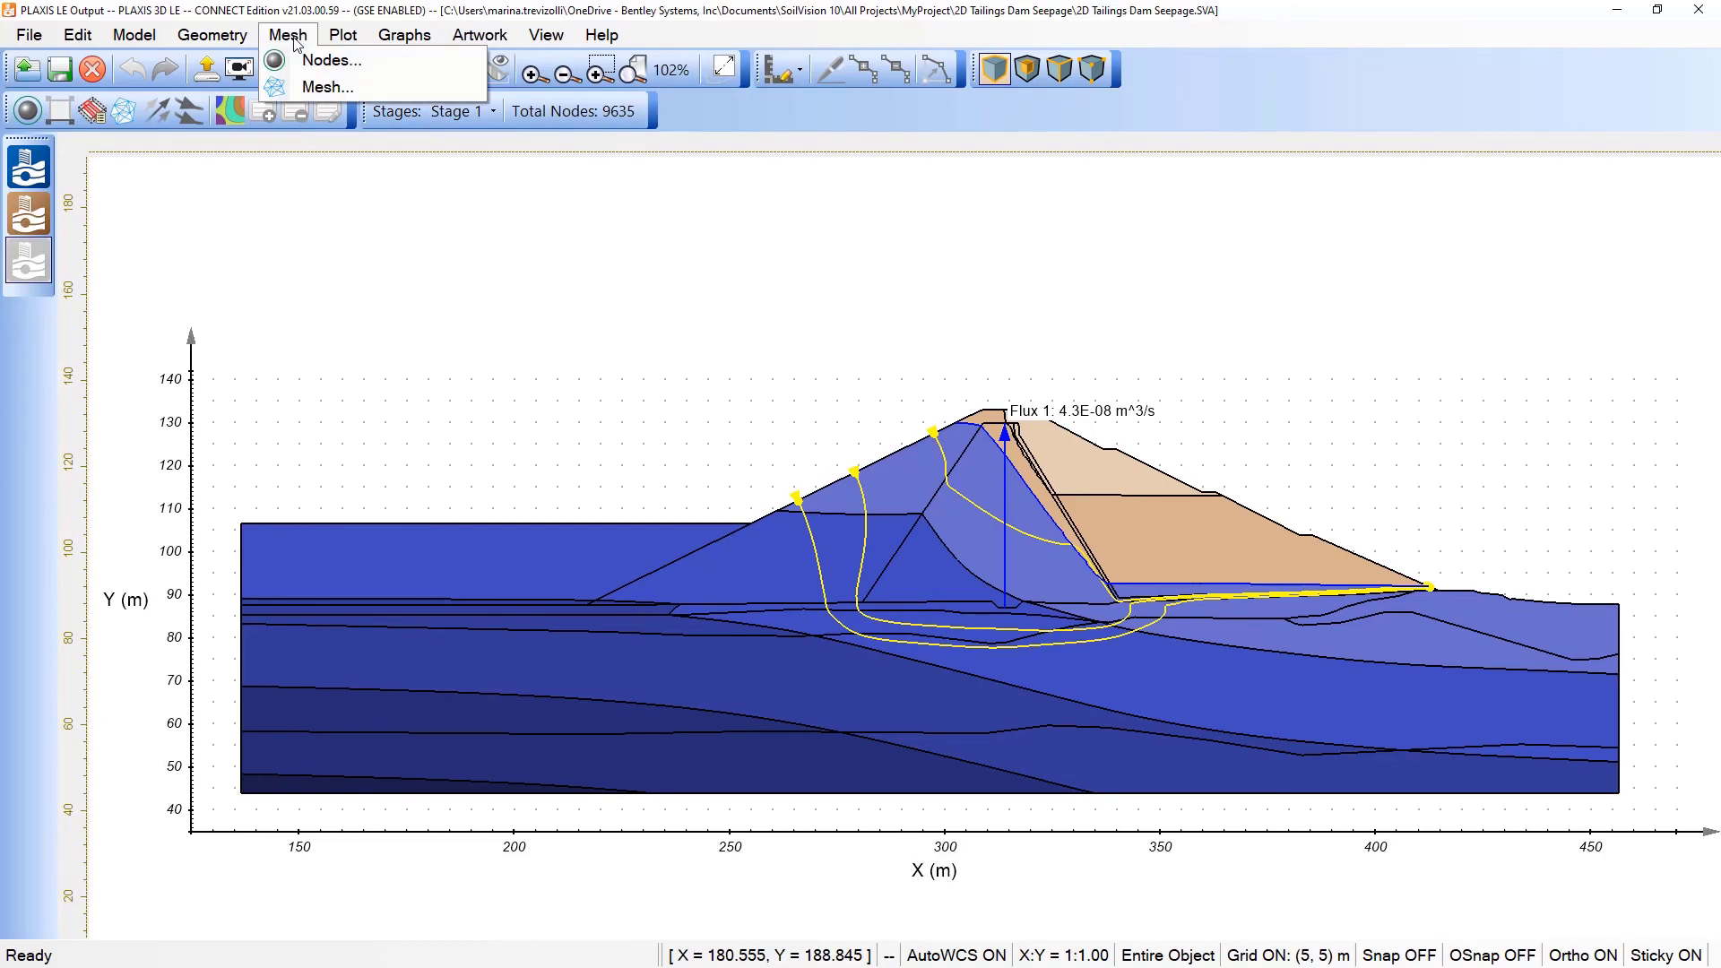
pyautogui.click(308, 87)
pyautogui.click(932, 400)
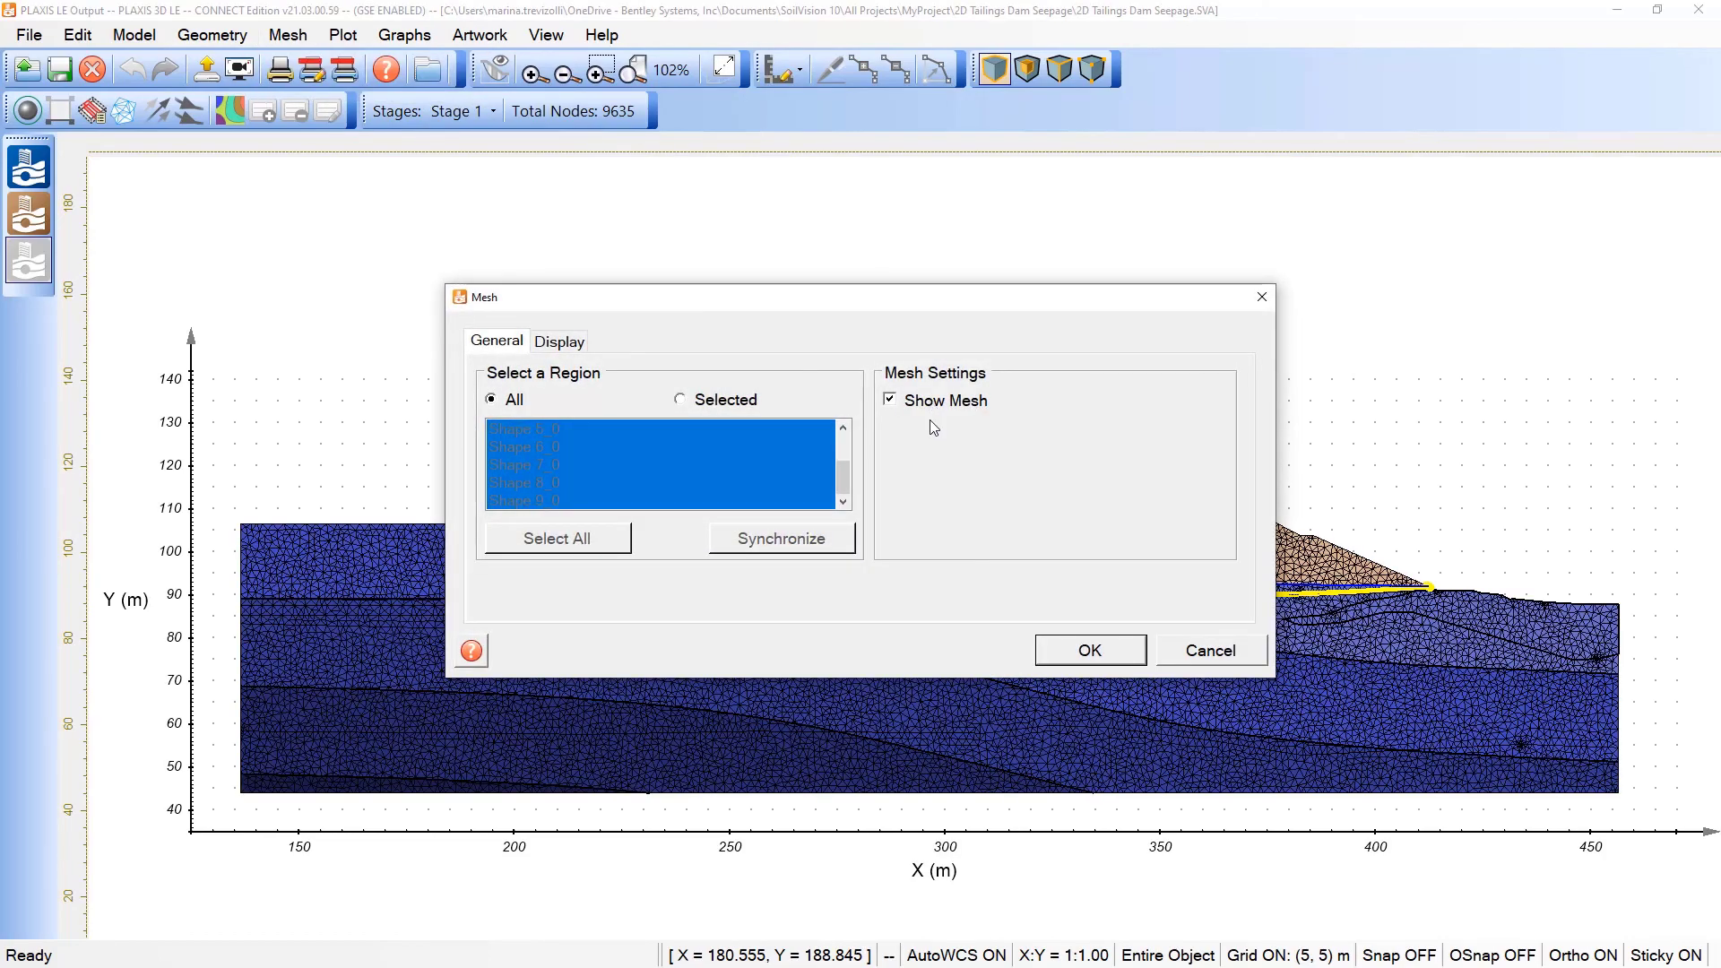
pyautogui.click(1086, 654)
# Zoom in and pick a node inside the tan tailings zone using Points Selection.
pyautogui.scroll(4, 1085, 645)
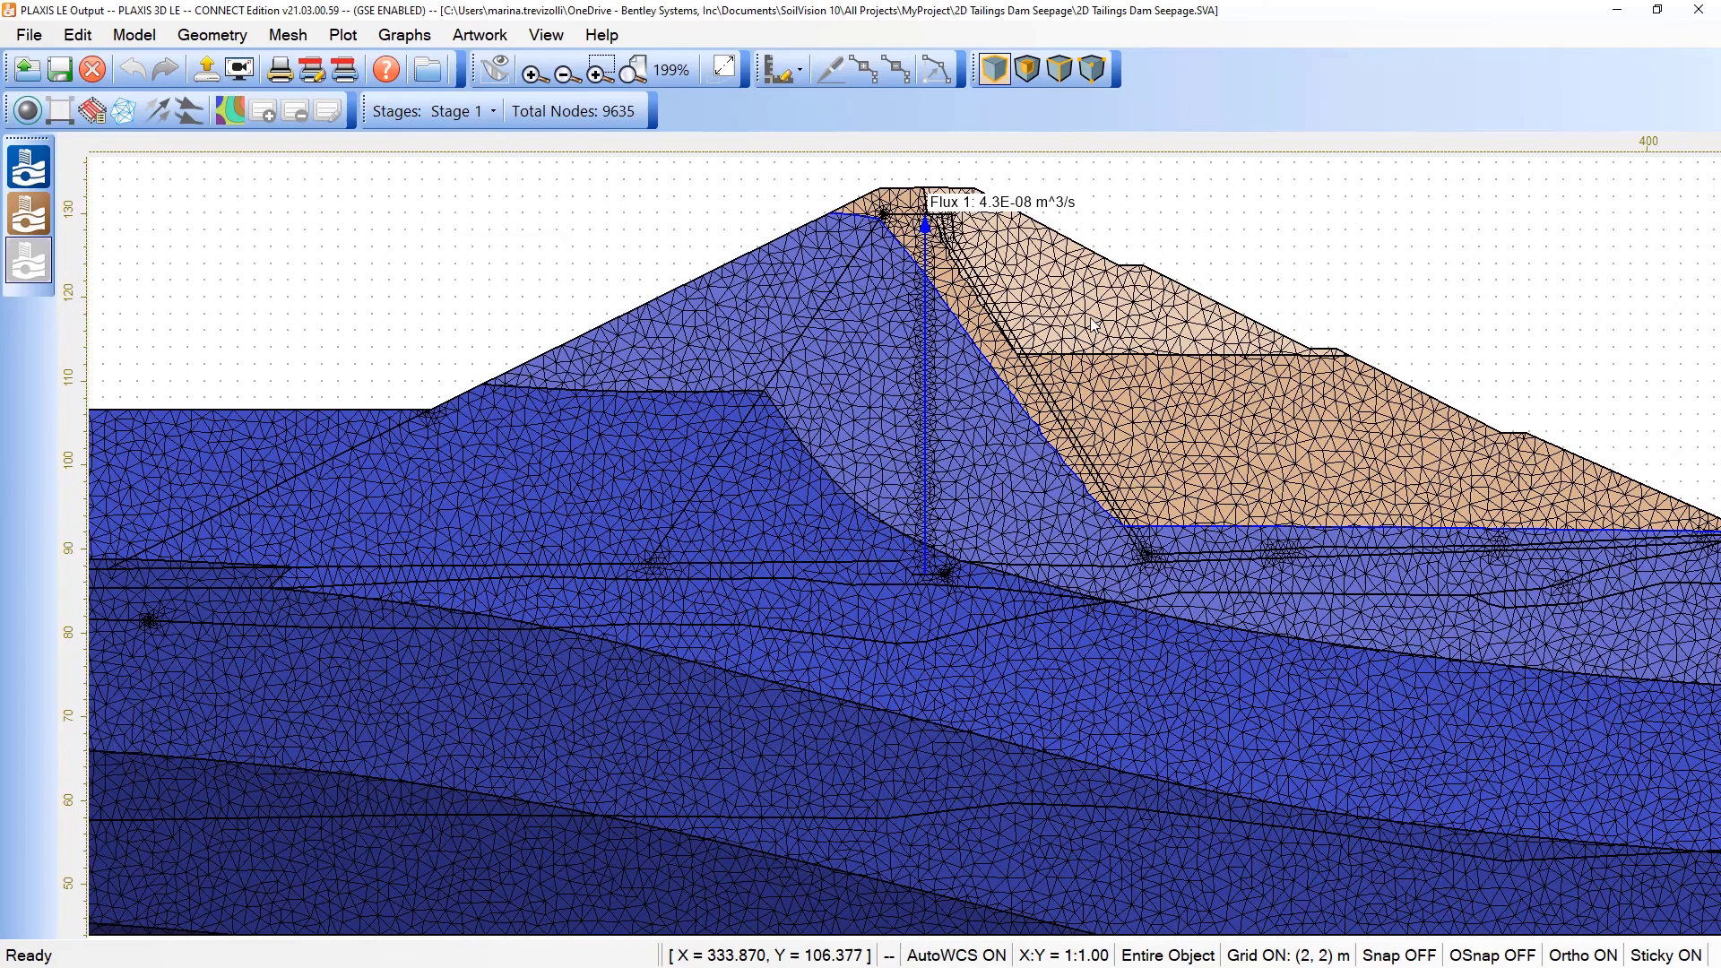
pyautogui.click(1091, 69)
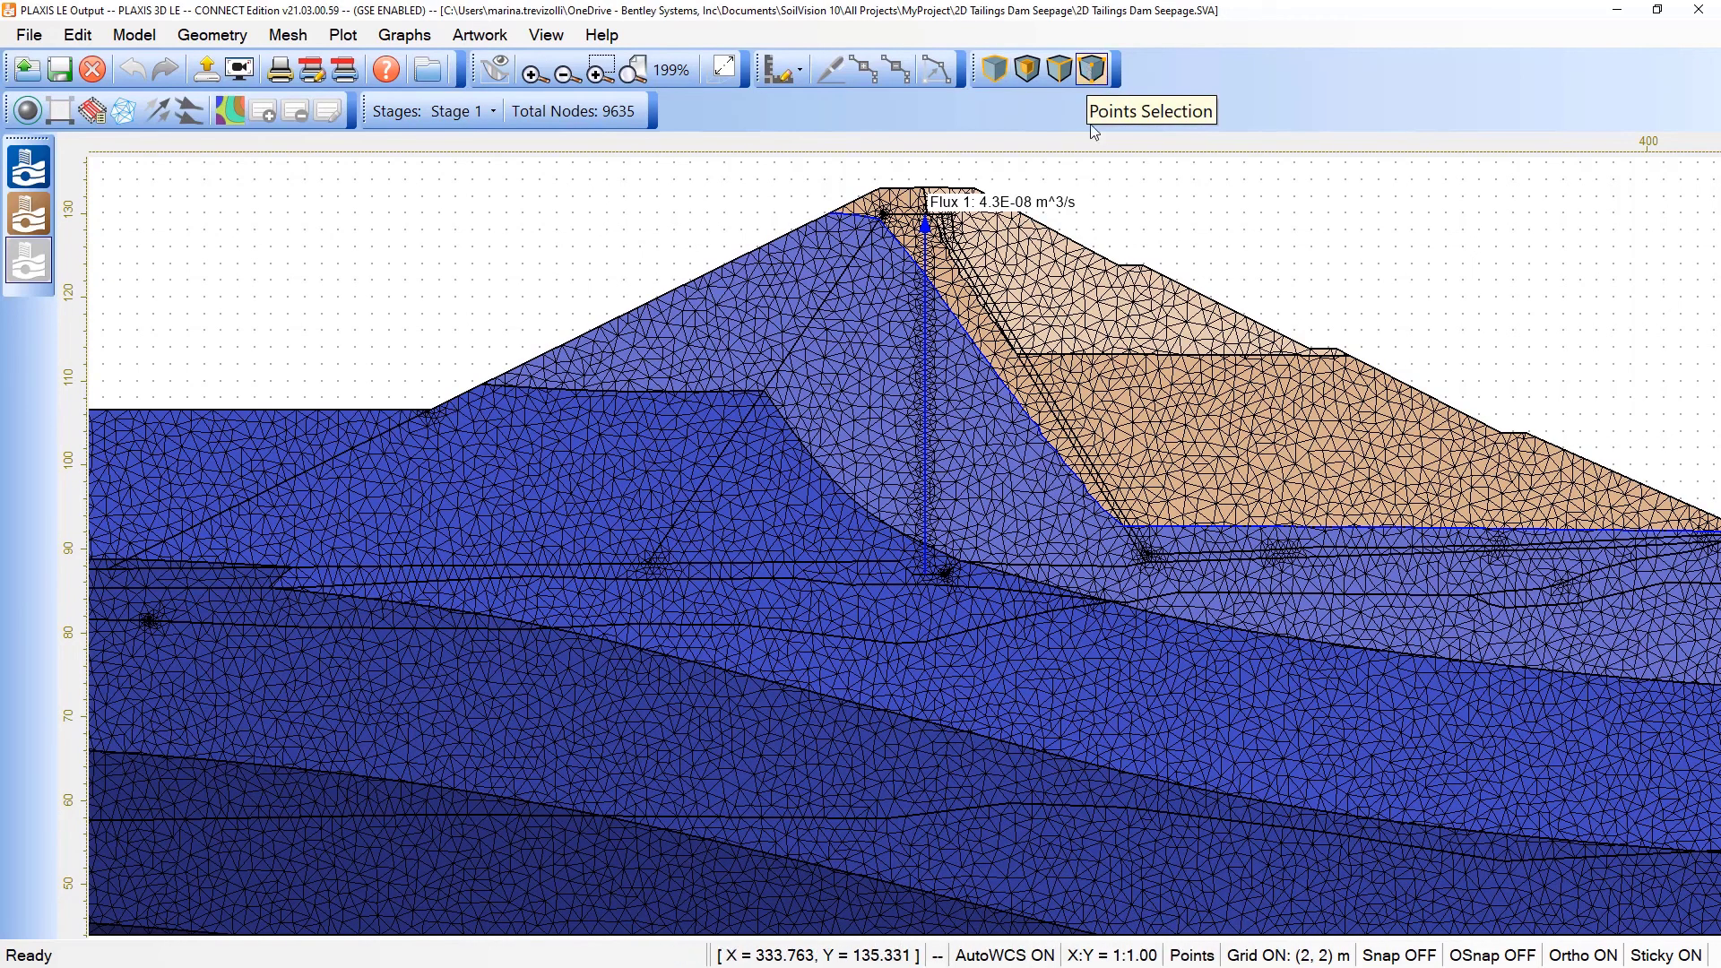
pyautogui.click(1164, 459)
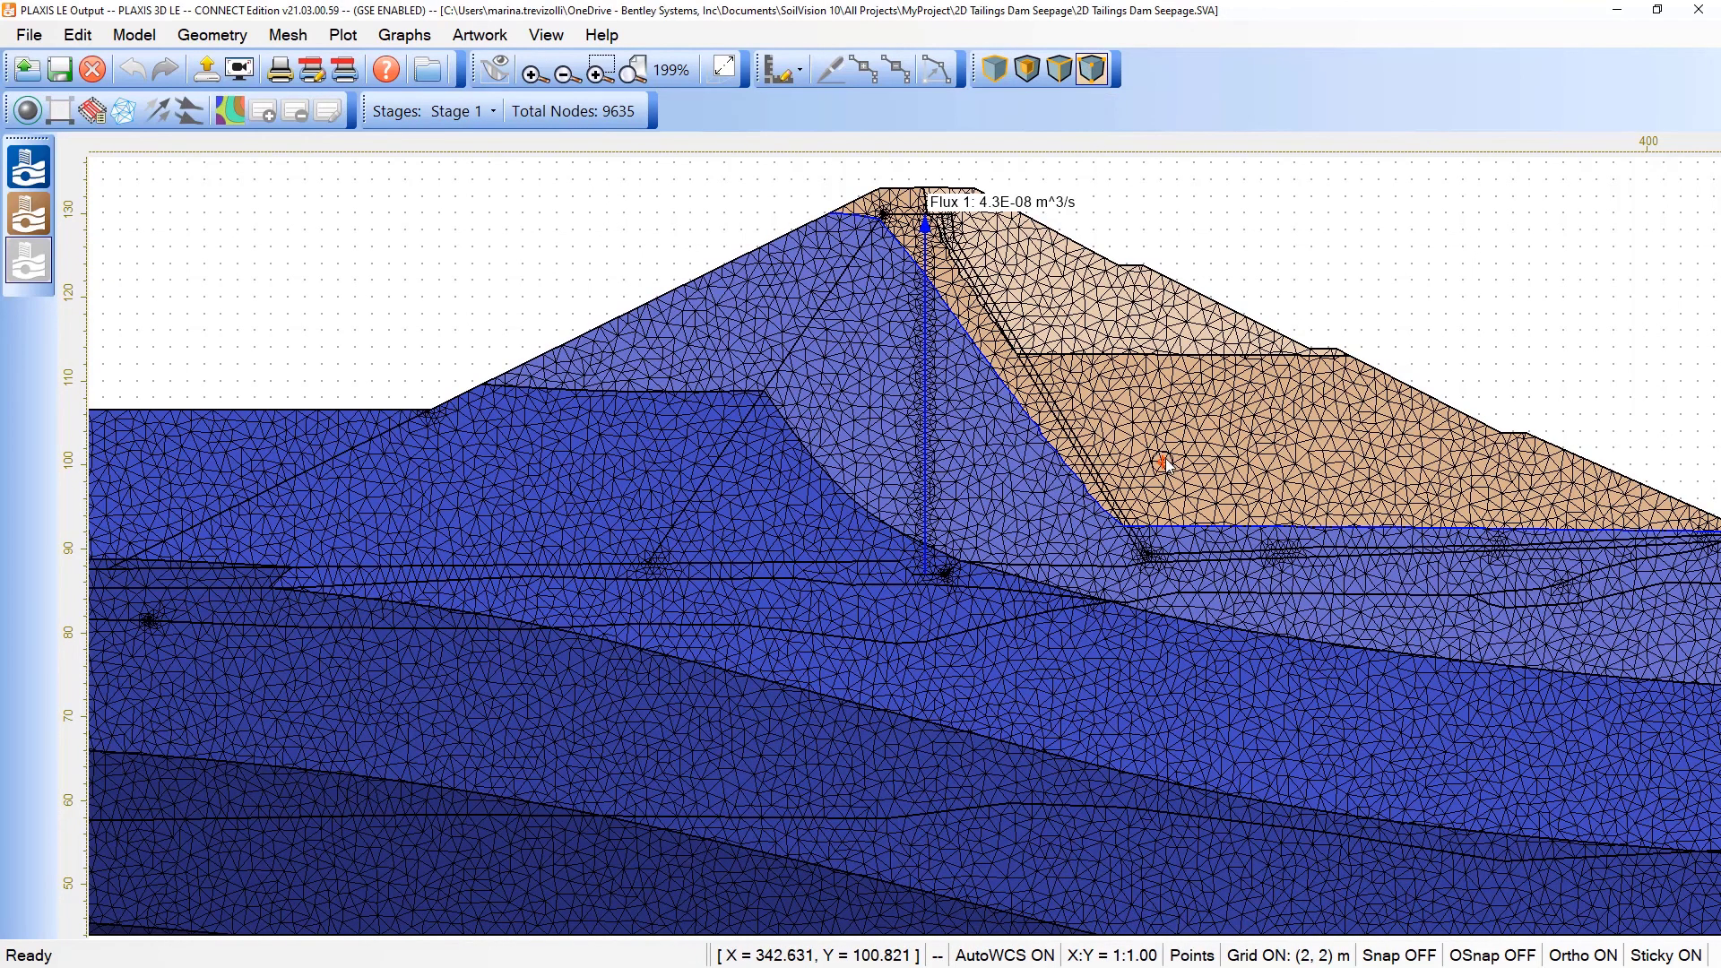
pyautogui.scroll(1, 1113, 411)
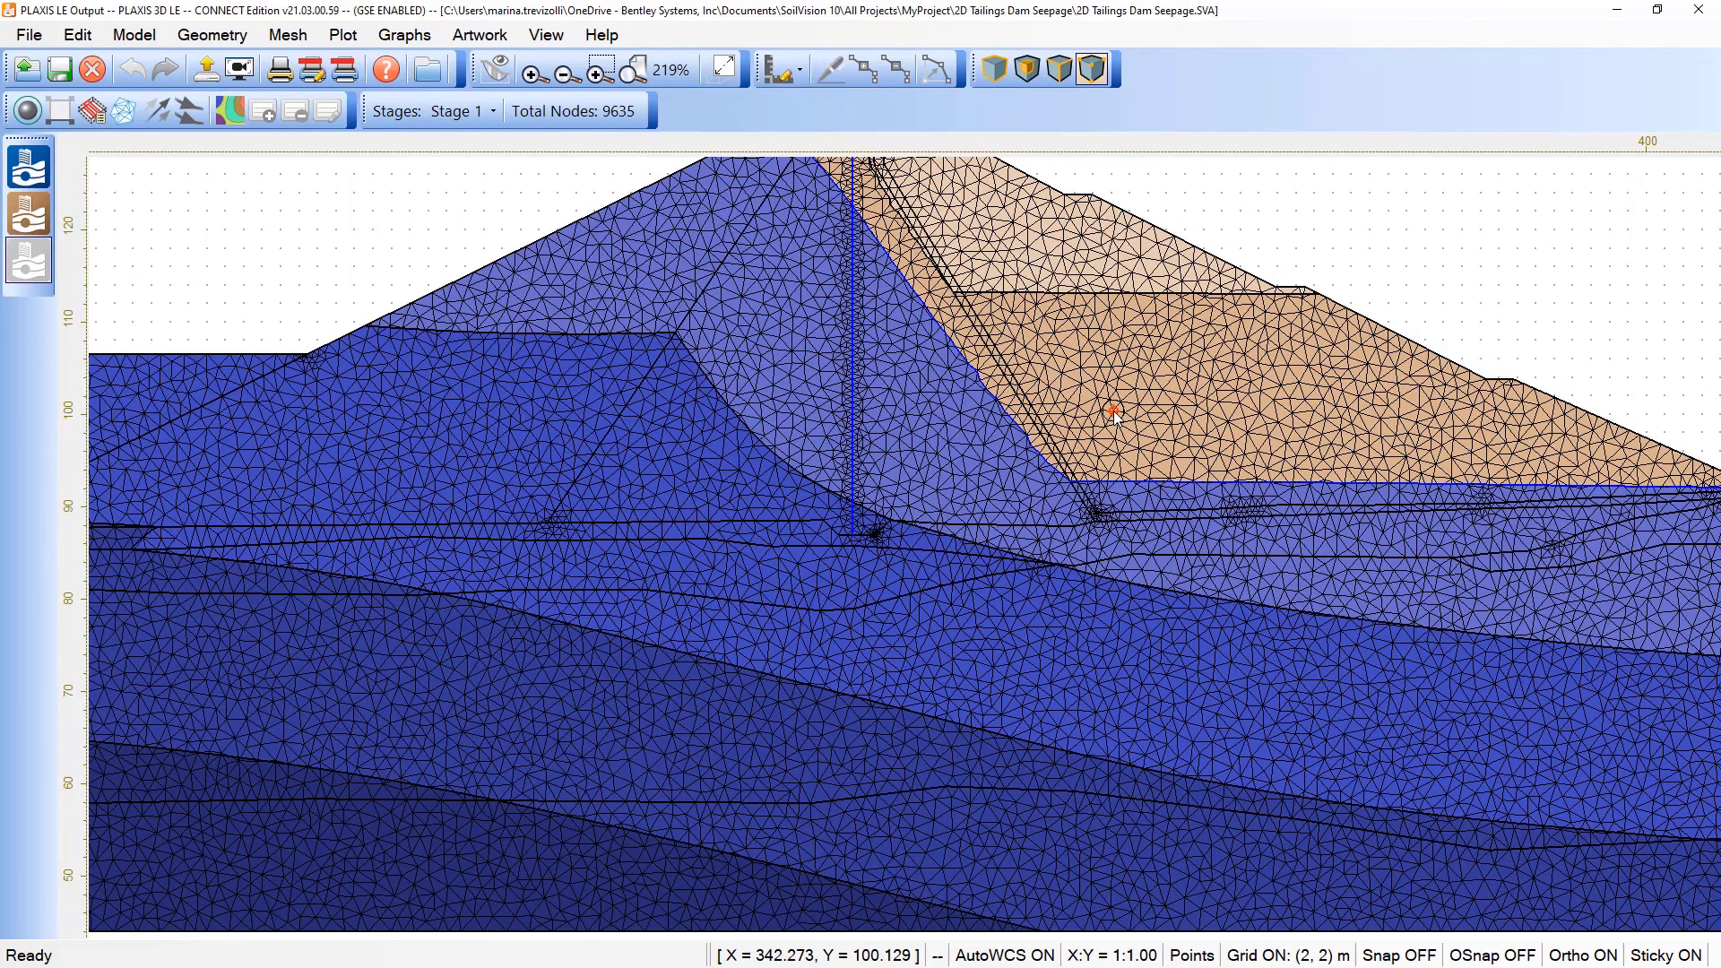
# Enable the result legends, move the uw legend and Node Info panel, and close Materials.
pyautogui.click(546, 34)
pyautogui.moveTo(585, 164)
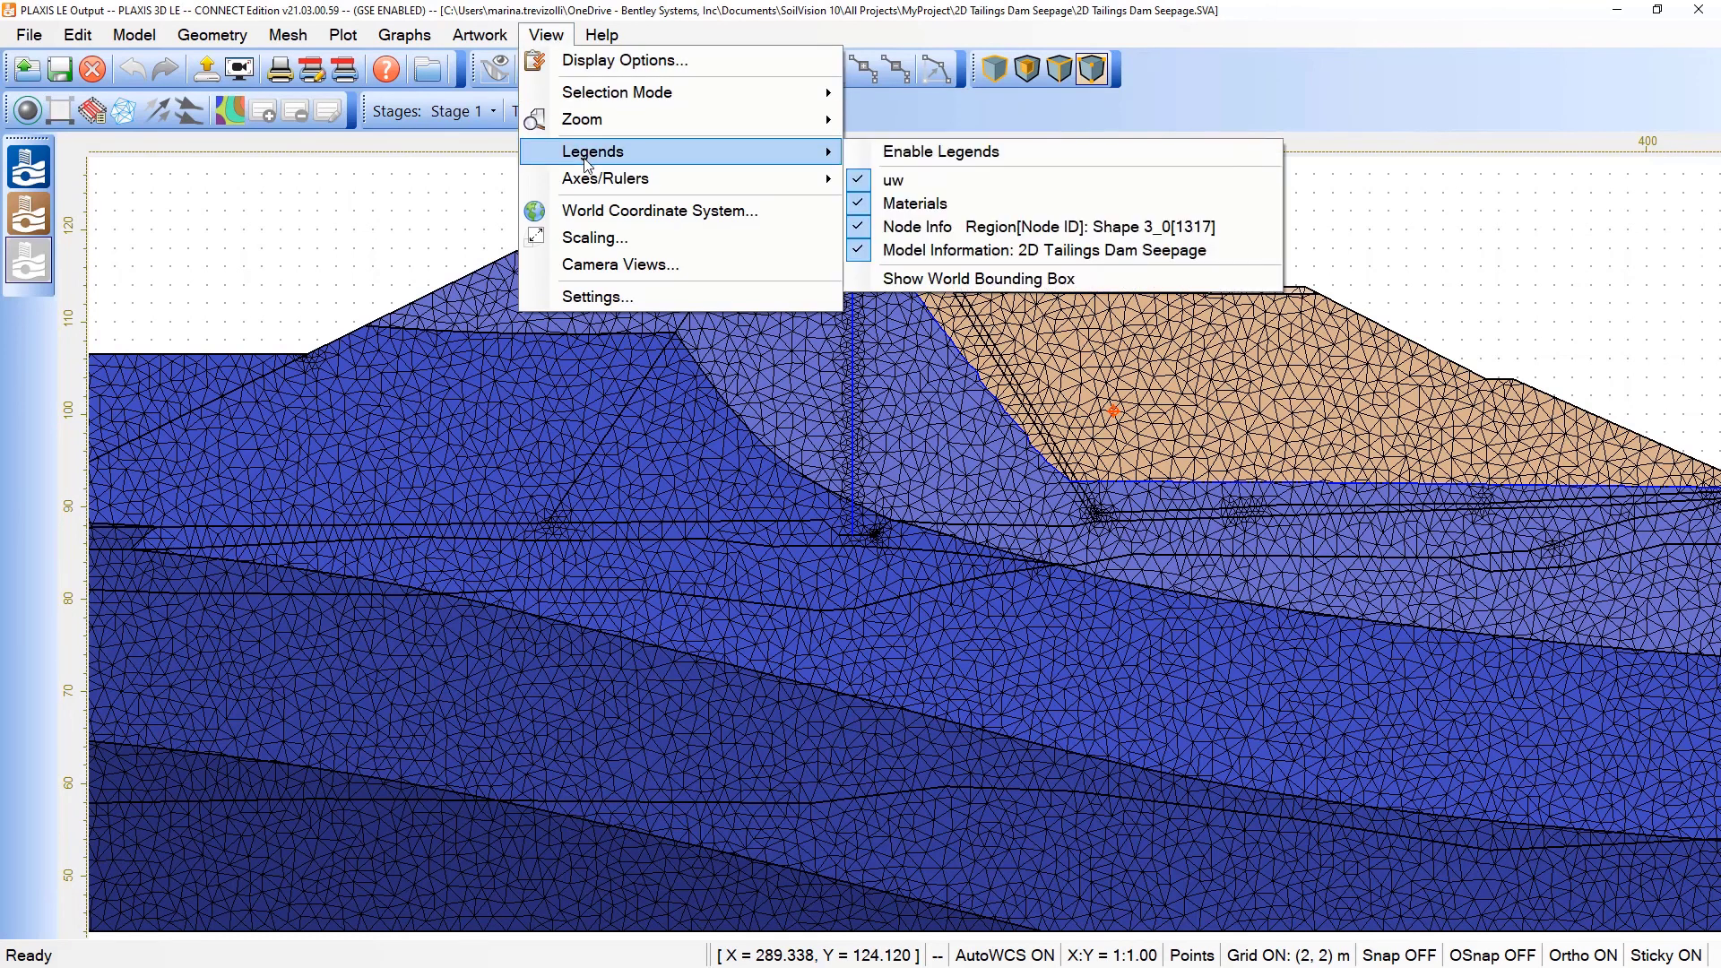
pyautogui.click(962, 154)
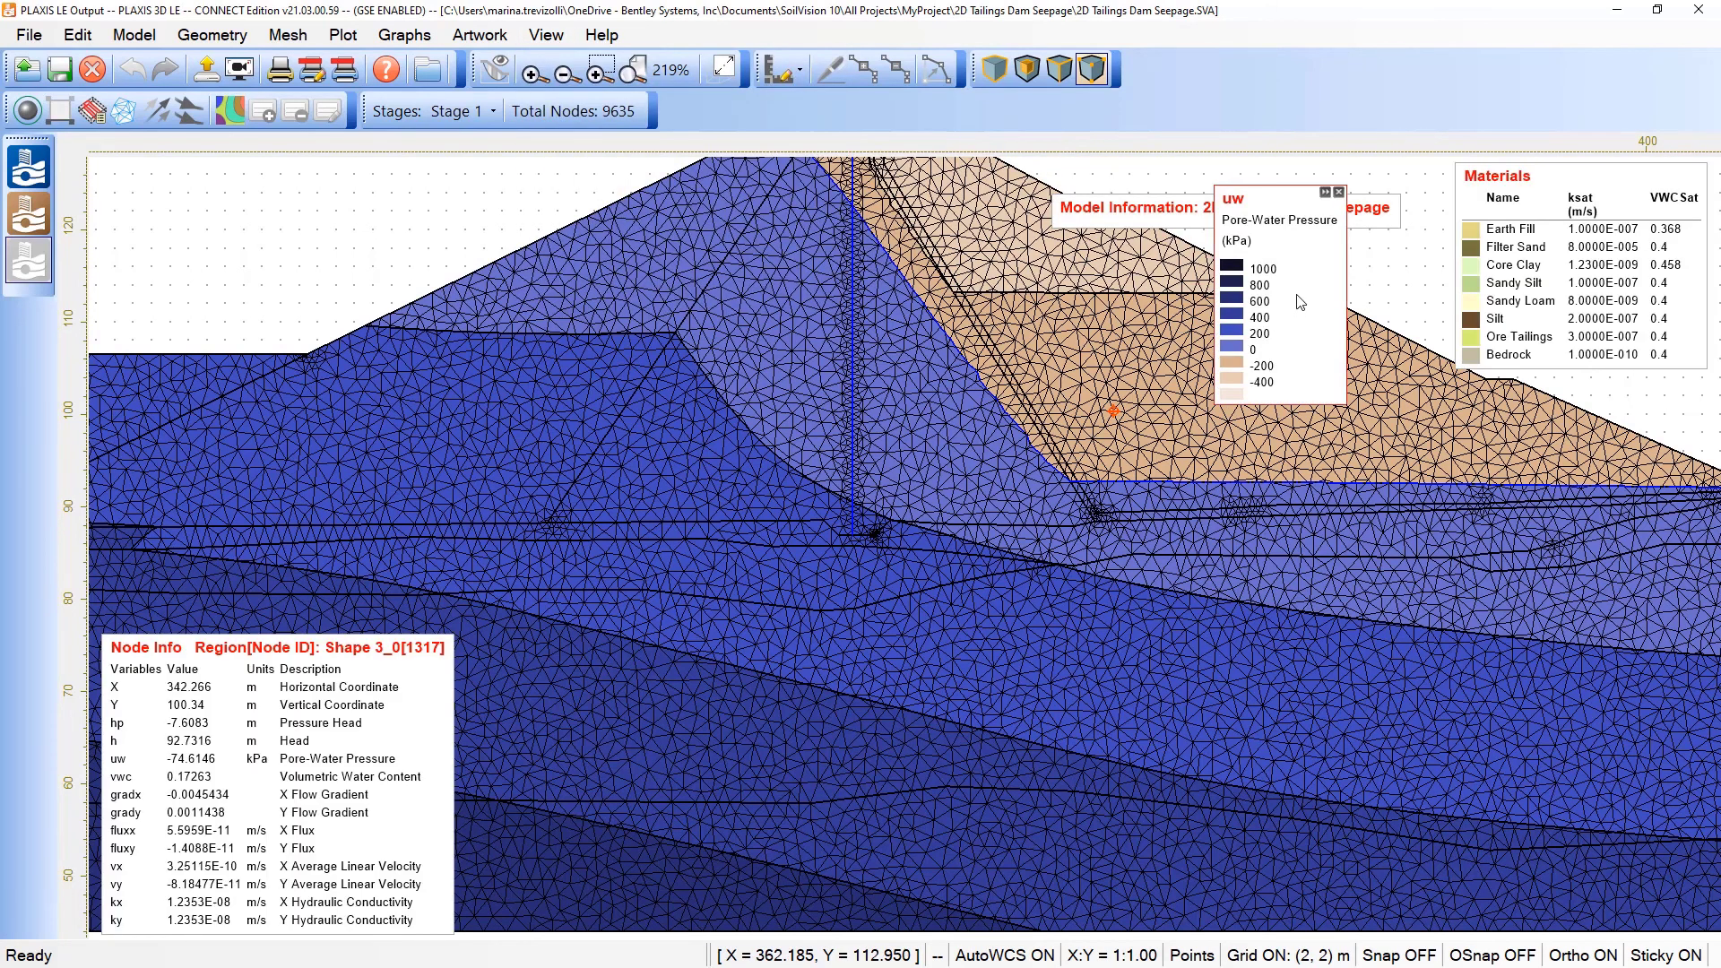
pyautogui.moveTo(1503, 512); pyautogui.dragTo(1612, 508)
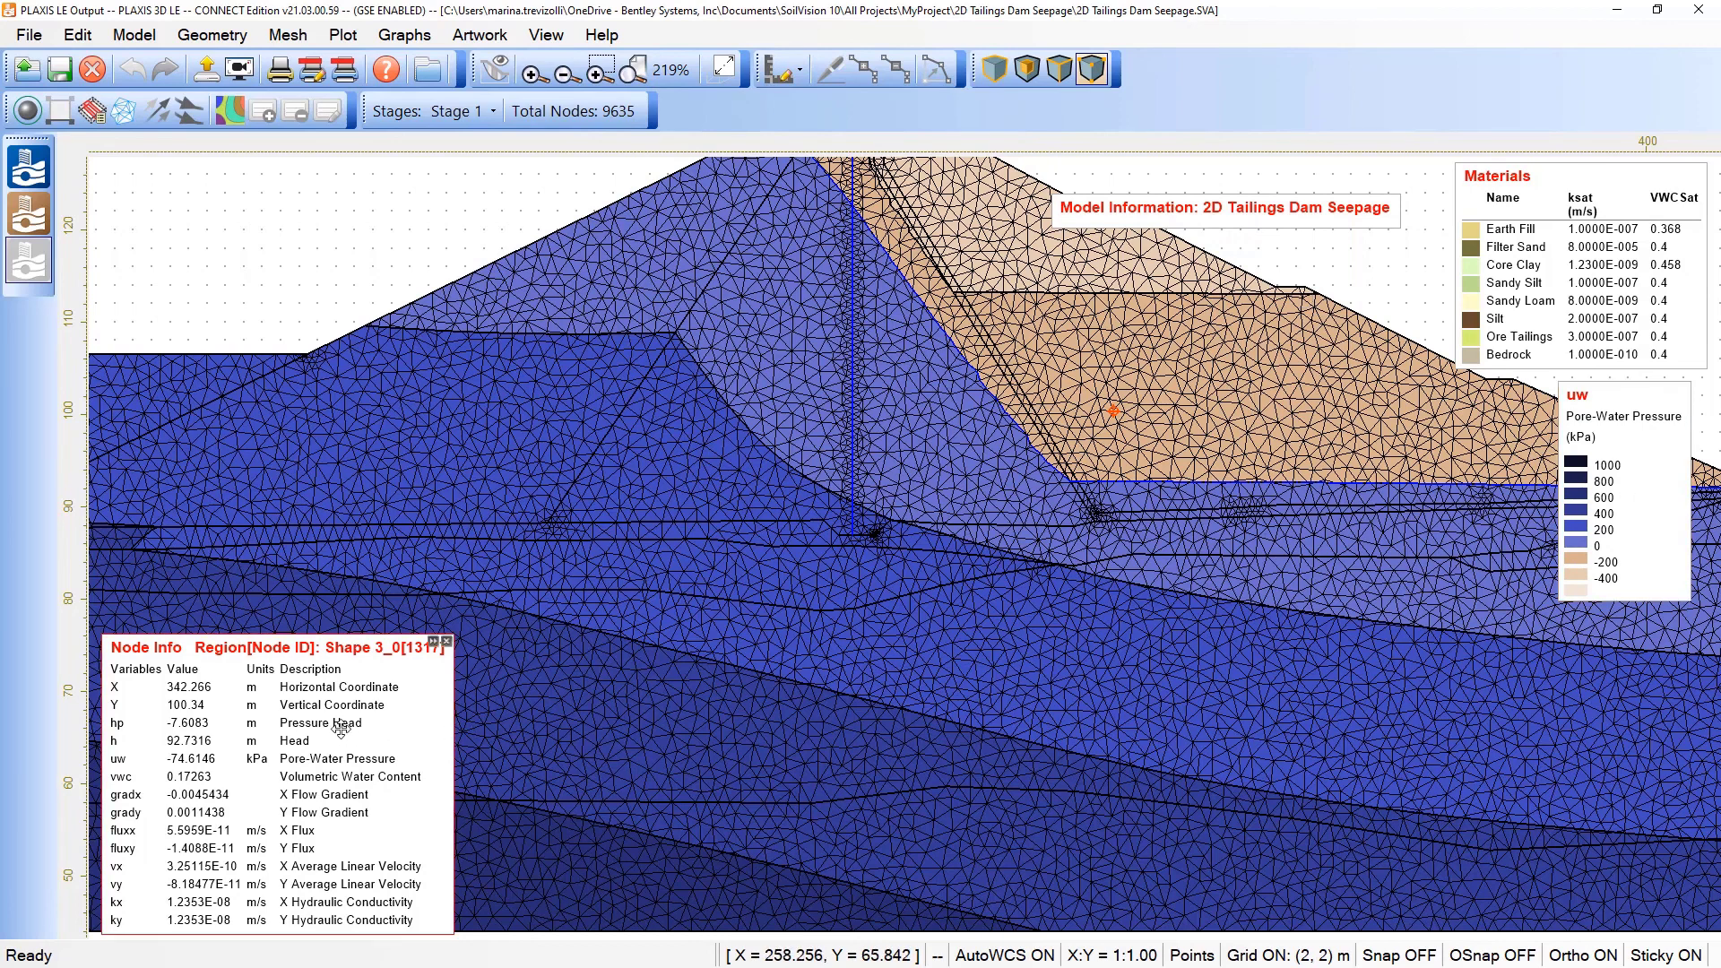
pyautogui.moveTo(341, 729); pyautogui.dragTo(870, 709)
pyautogui.moveTo(1161, 698); pyautogui.dragTo(1570, 706)
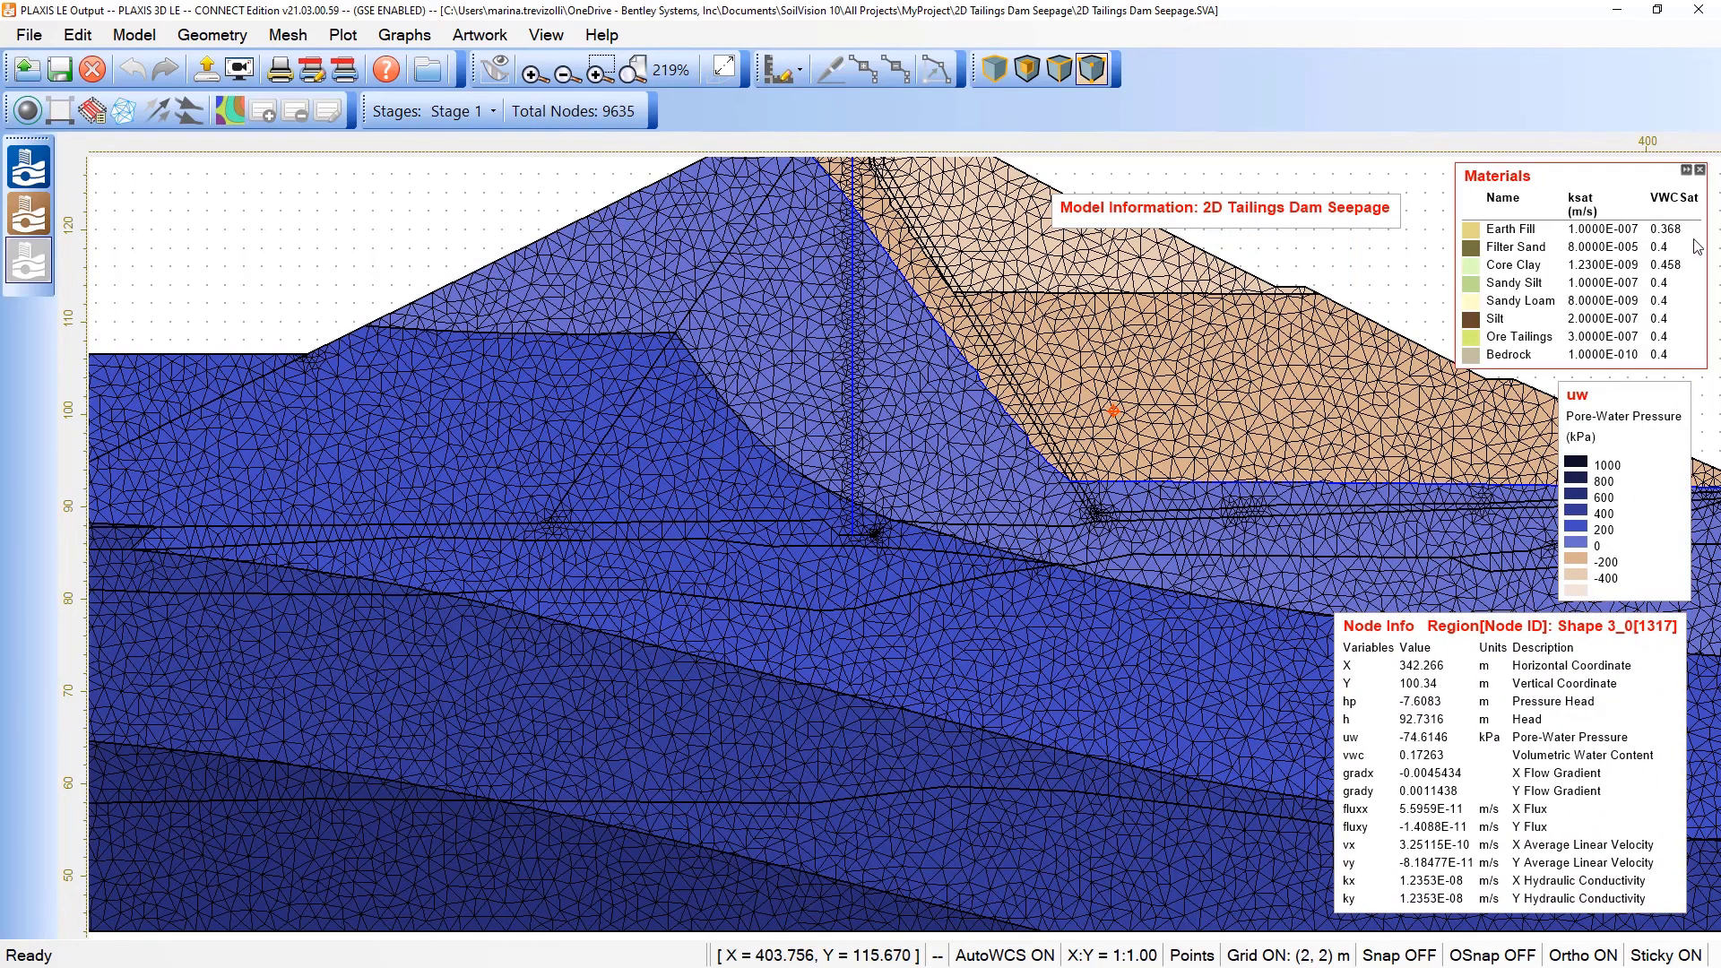
pyautogui.click(1699, 170)
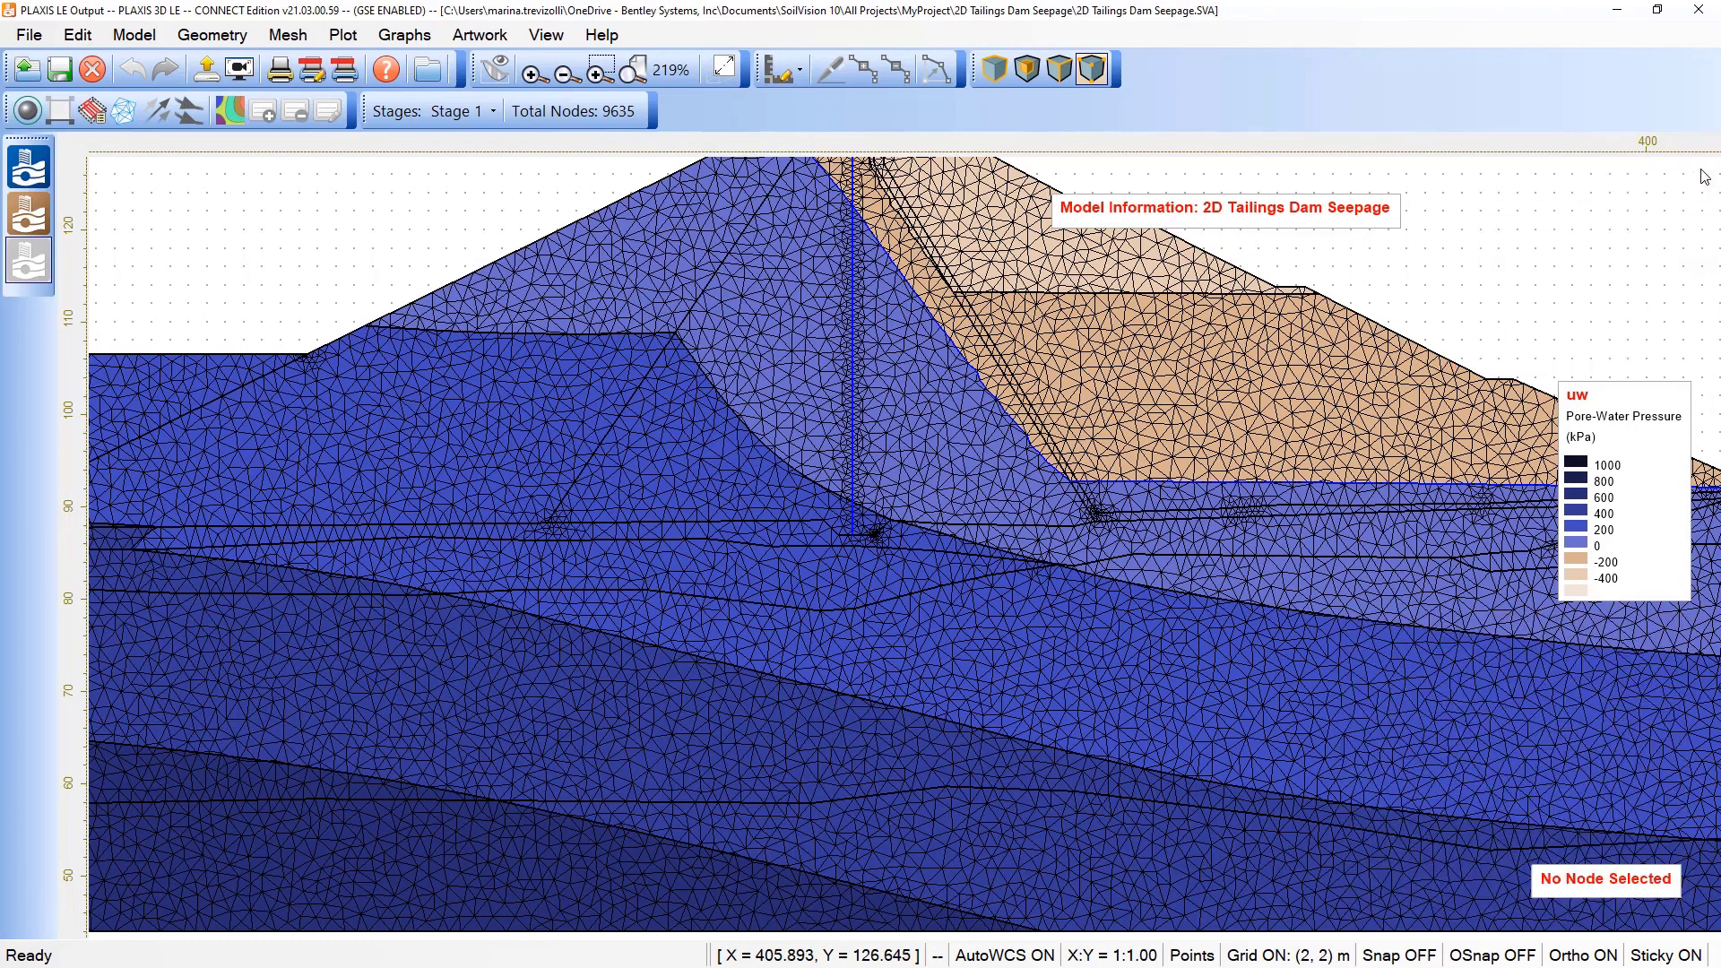
# Pick a tailings node, stack the uw legend below Node Info, and close Model Information.
pyautogui.moveTo(1617, 883); pyautogui.dragTo(1611, 226)
pyautogui.click(1131, 369)
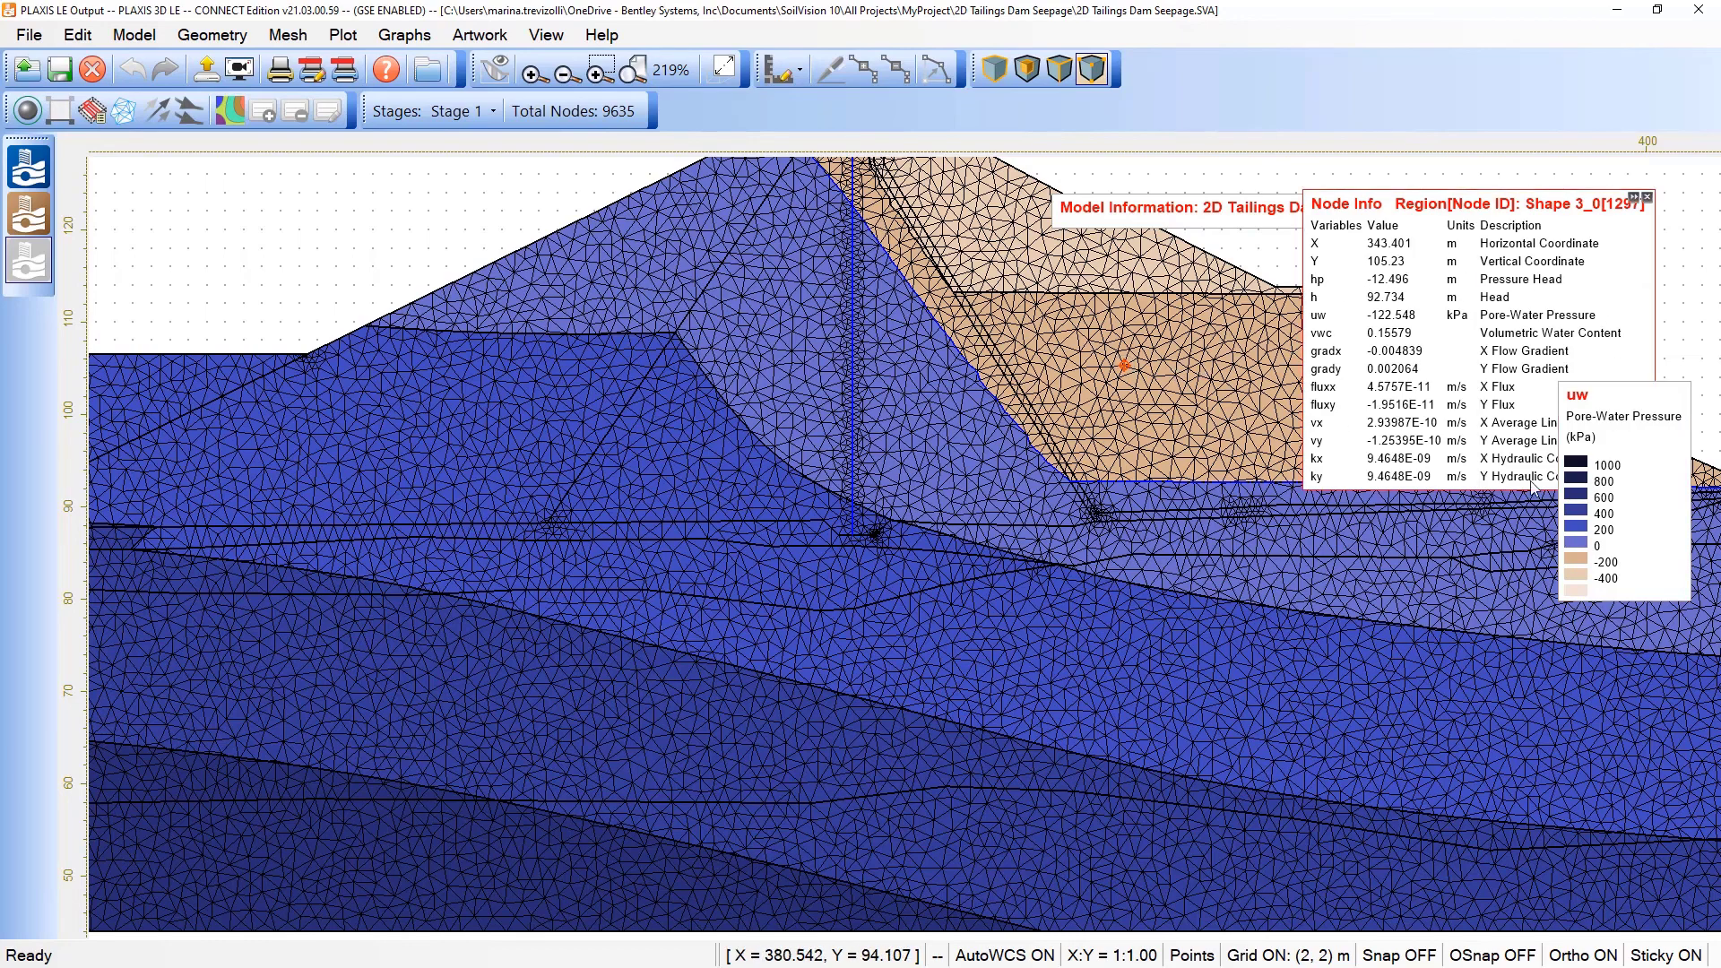
pyautogui.moveTo(1626, 518); pyautogui.dragTo(1601, 645)
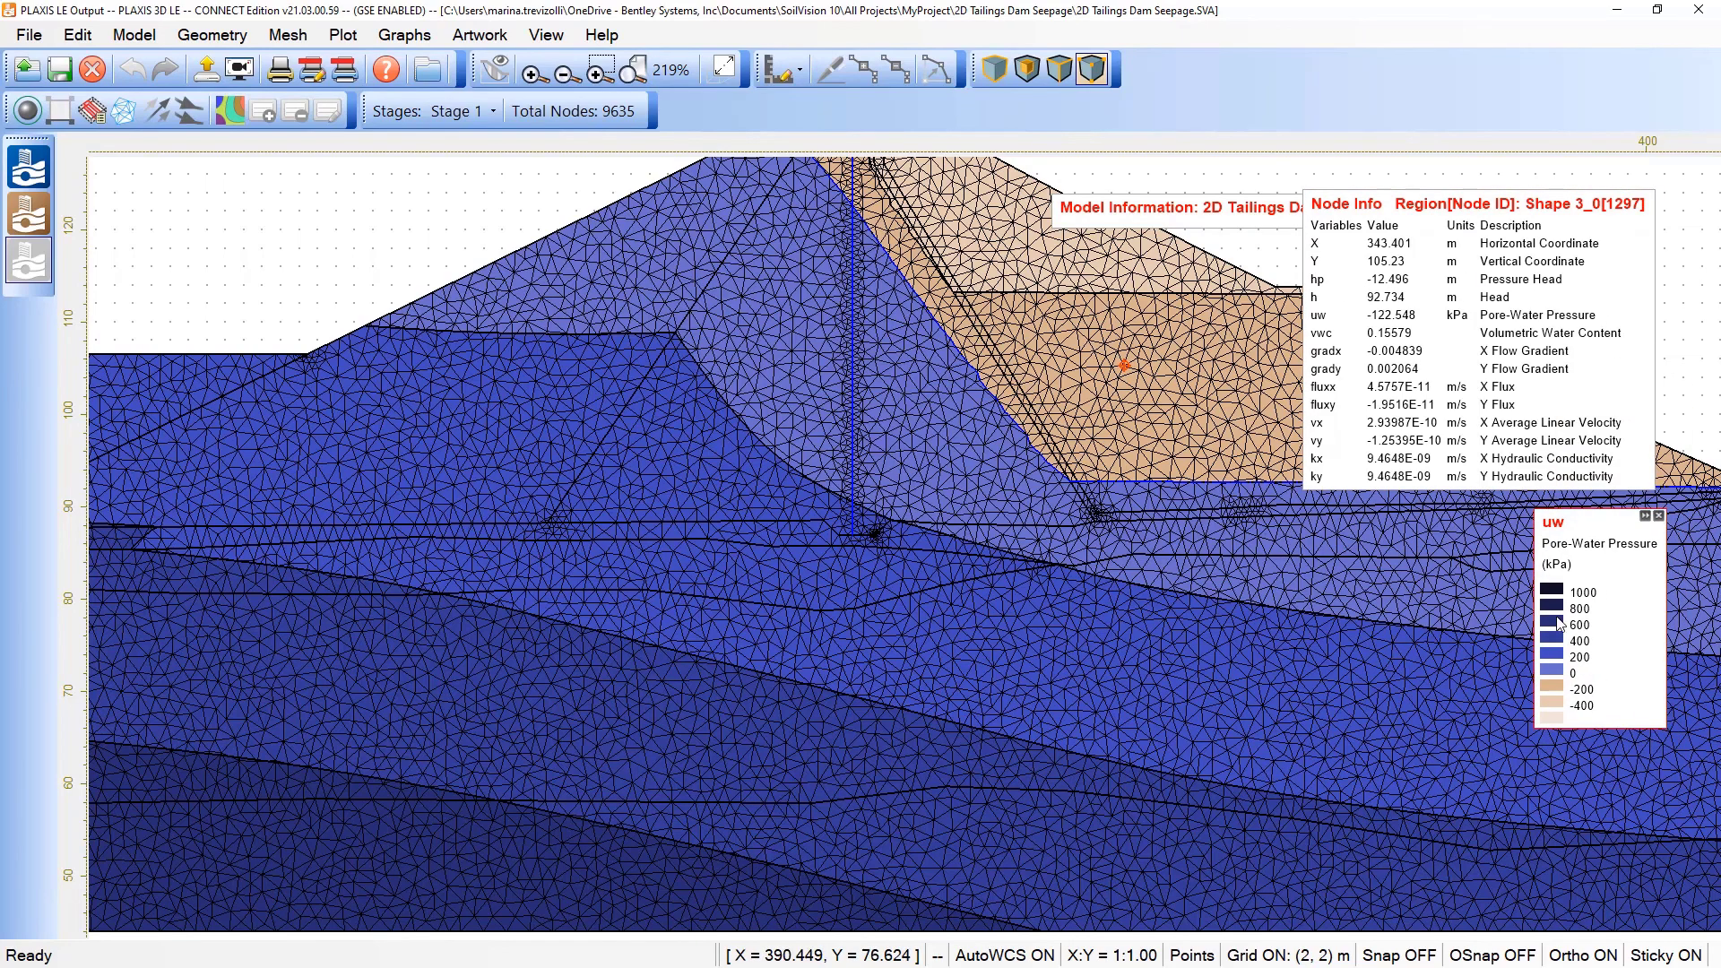
pyautogui.scroll(-5, 1052, 527)
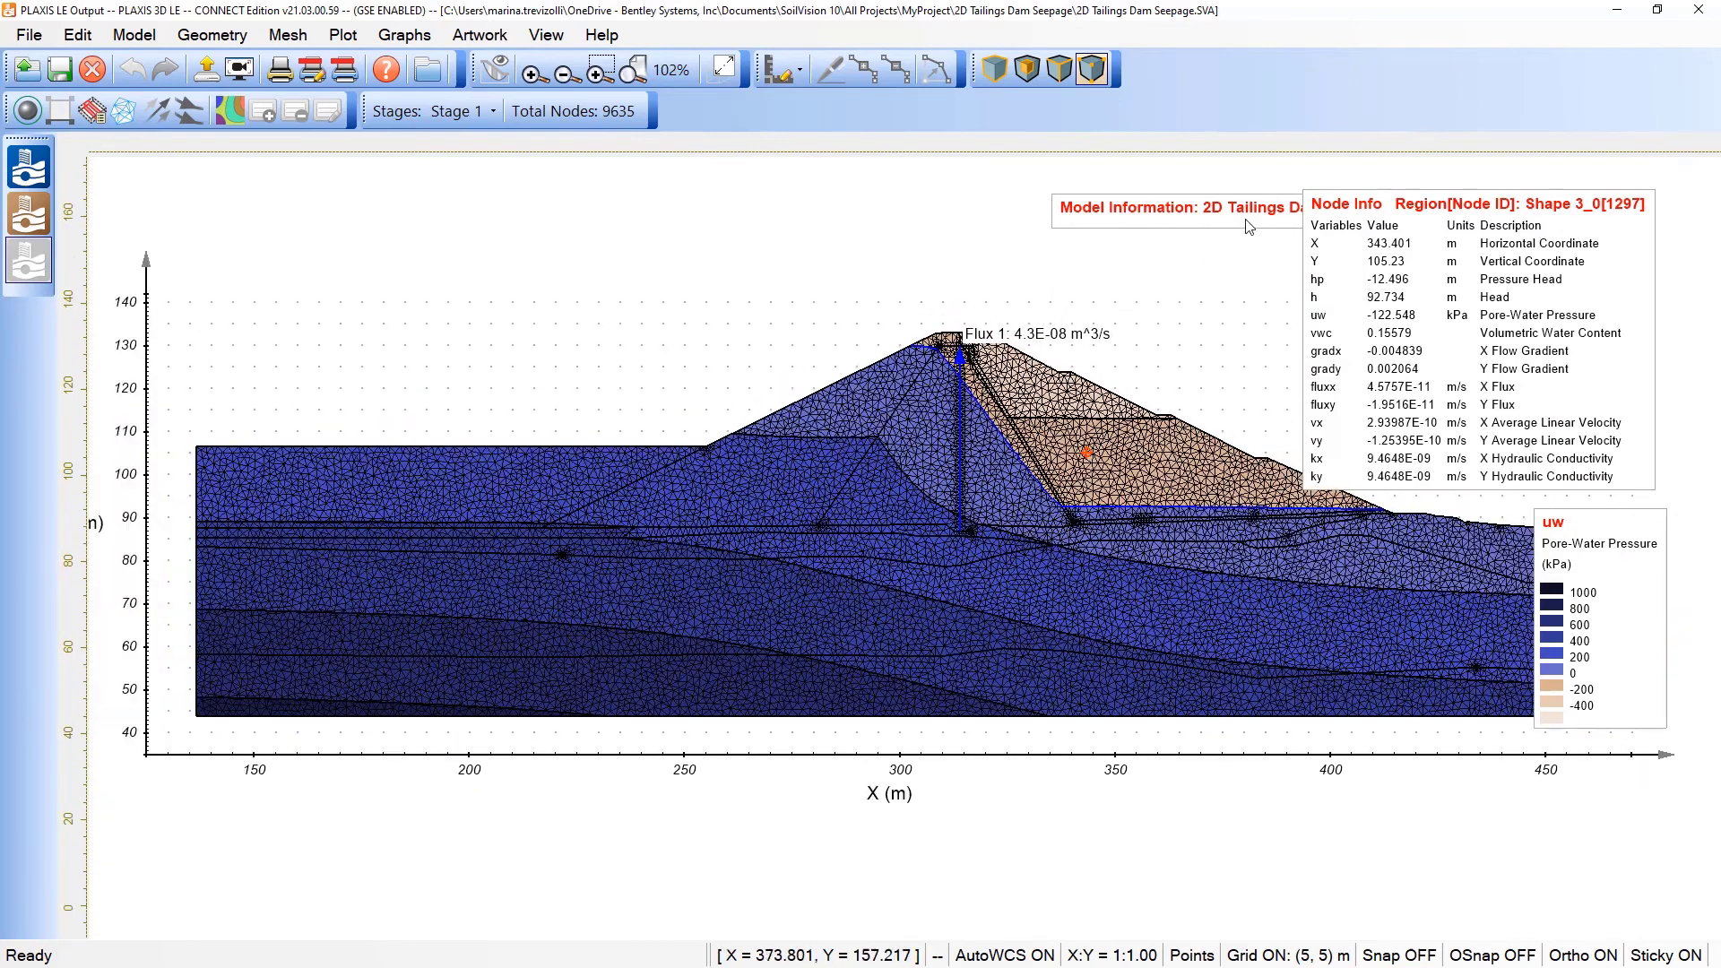
pyautogui.moveTo(1224, 212); pyautogui.dragTo(1090, 199)
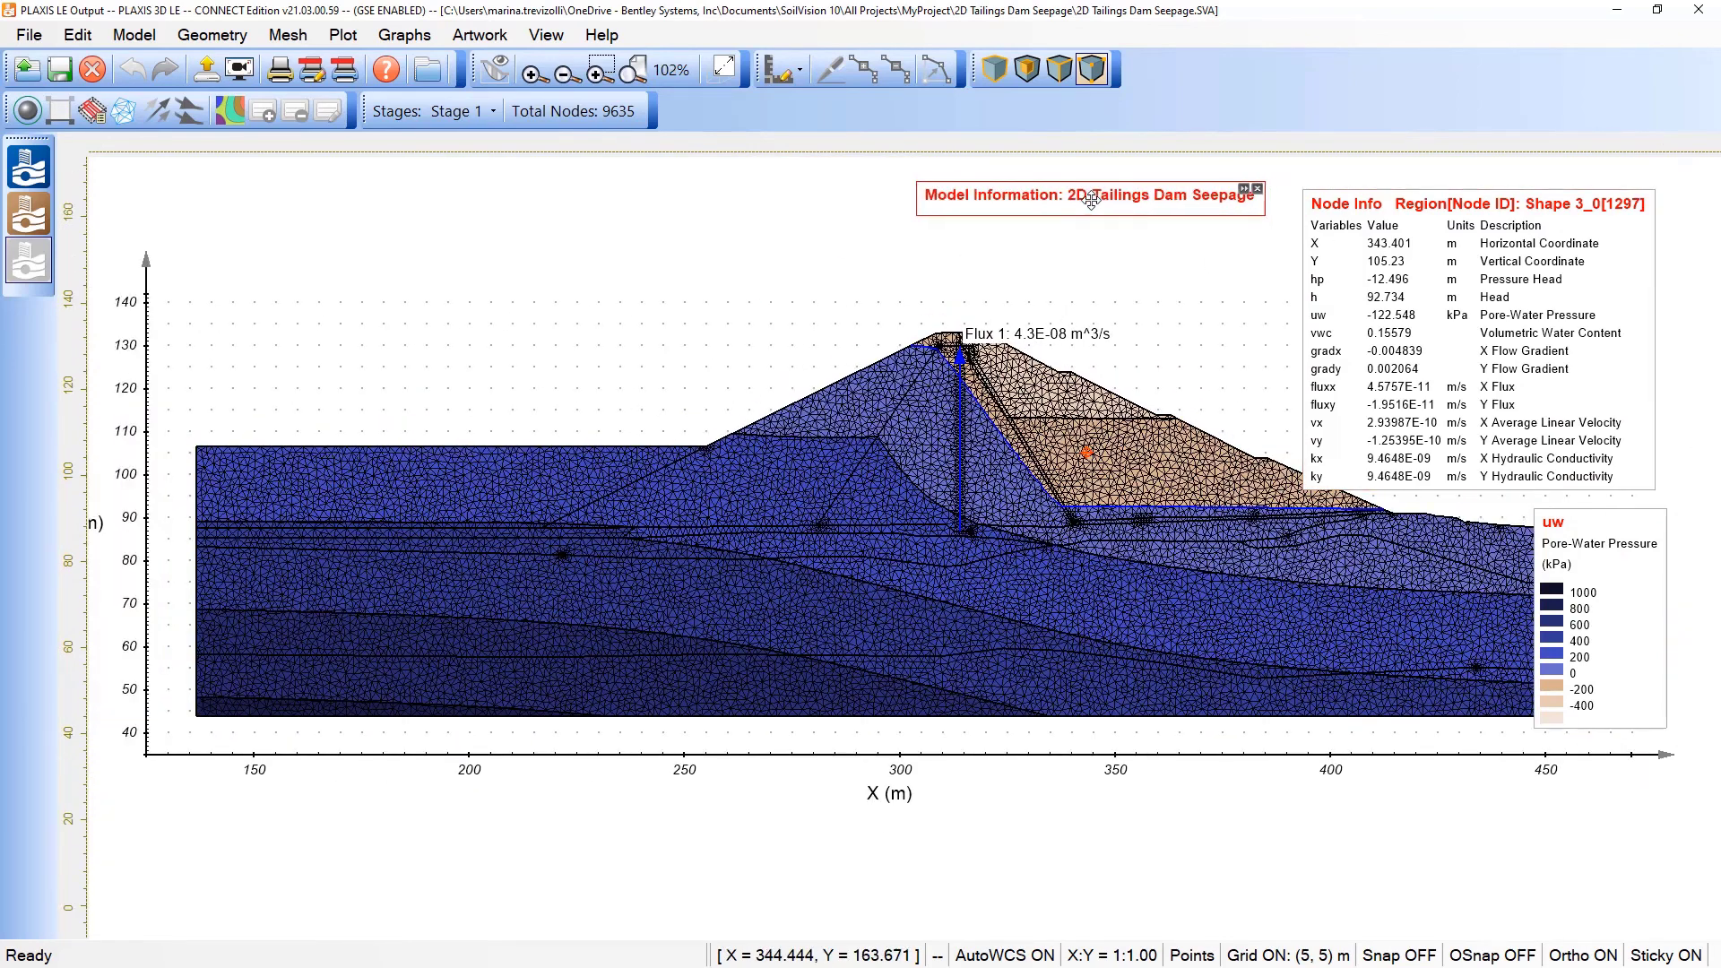
pyautogui.click(1257, 190)
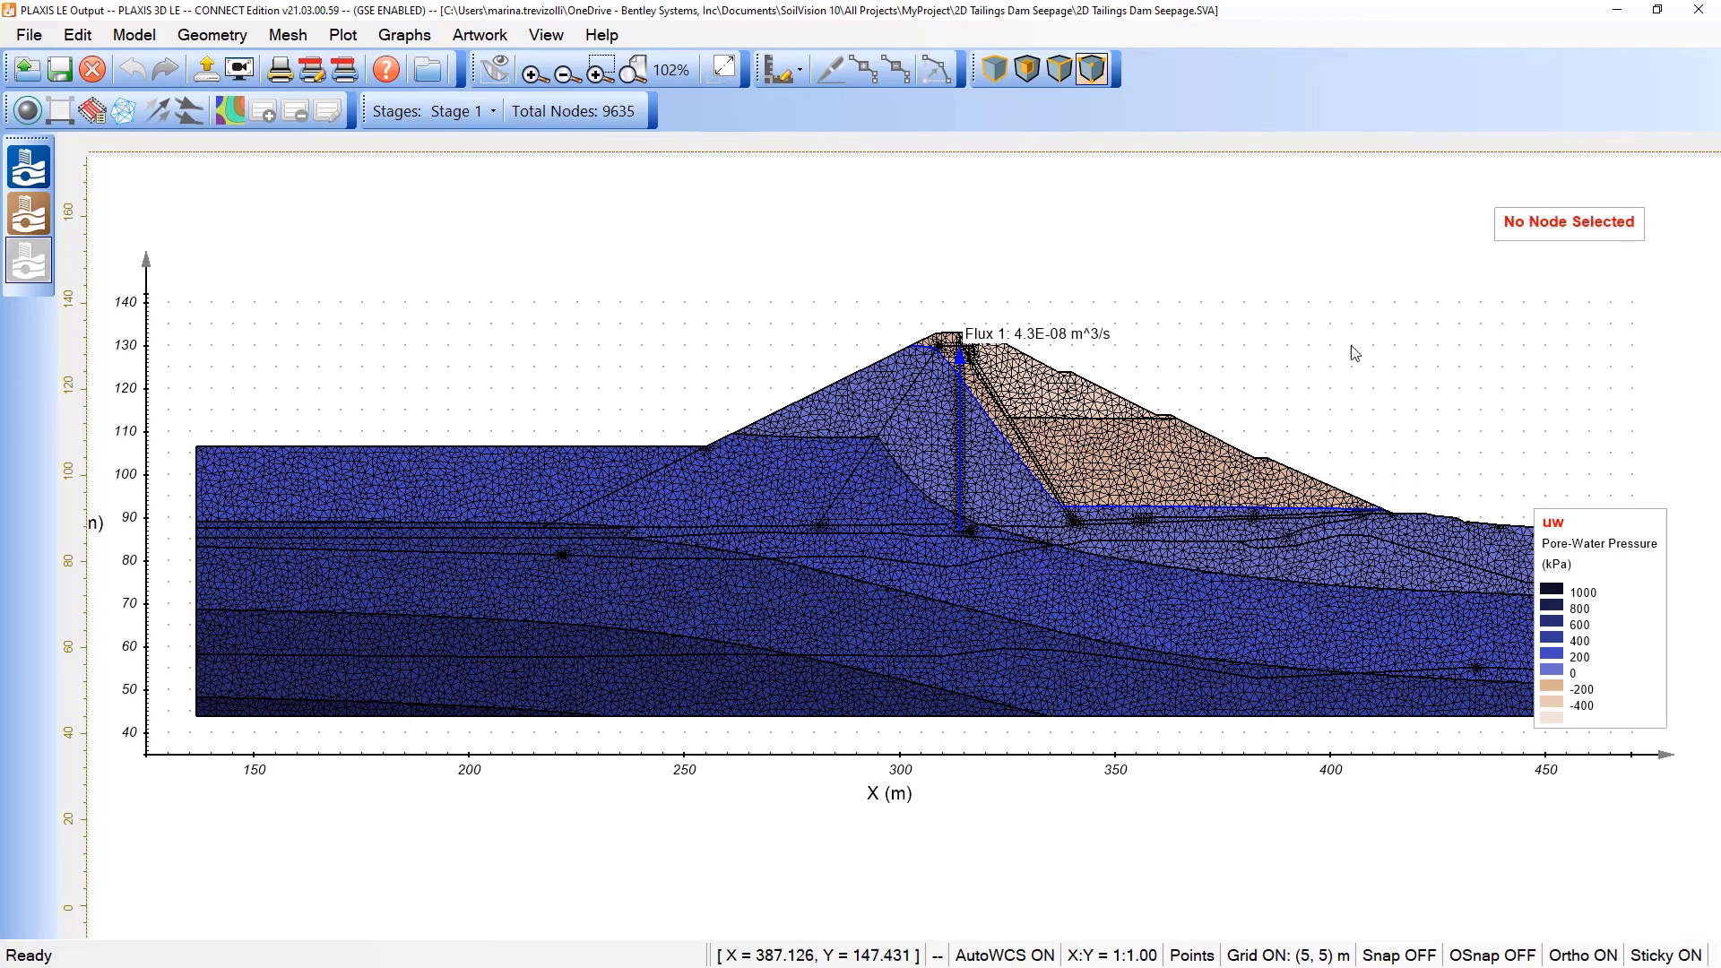
# Open the File menu to reach the Screenshot... command.
pyautogui.click(25, 35)
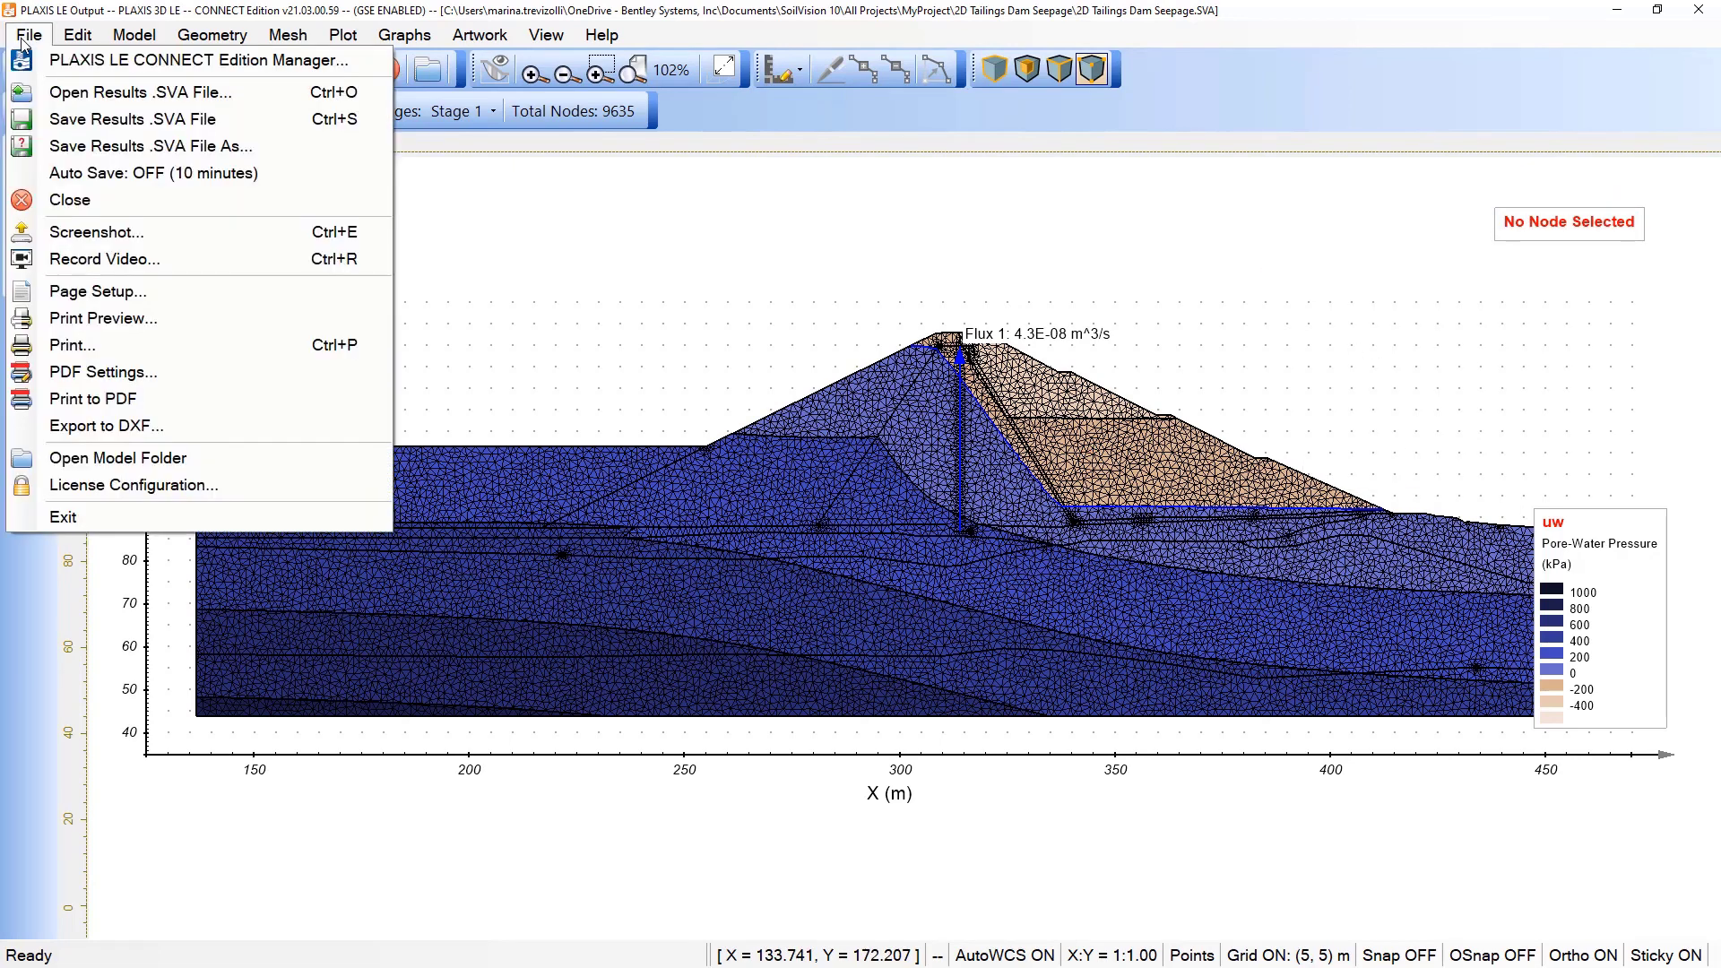